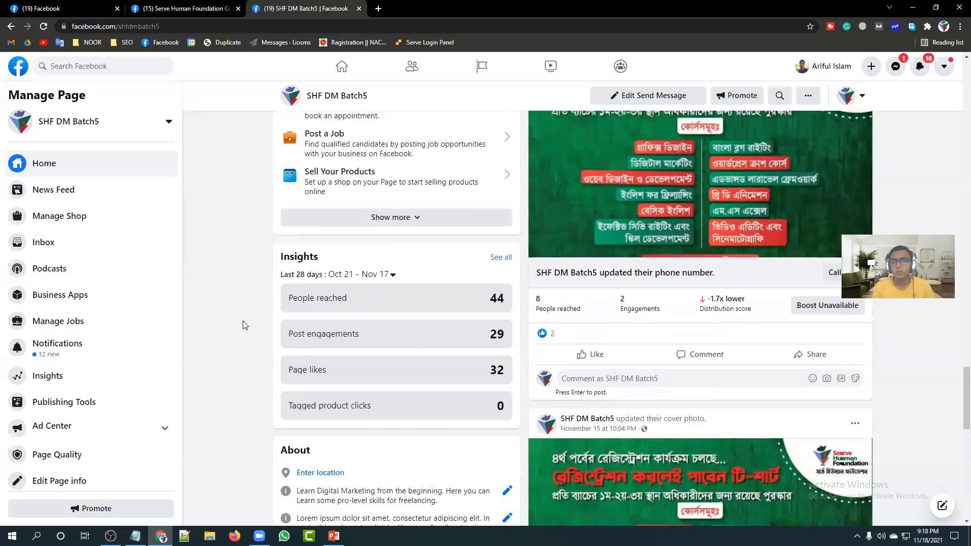
- Look through the SHF DM Batch5 page's posts, business tools and insights
{"action": "scroll", "coordinate": [243, 325], "scroll_direction": "up", "scroll_amount": 8}
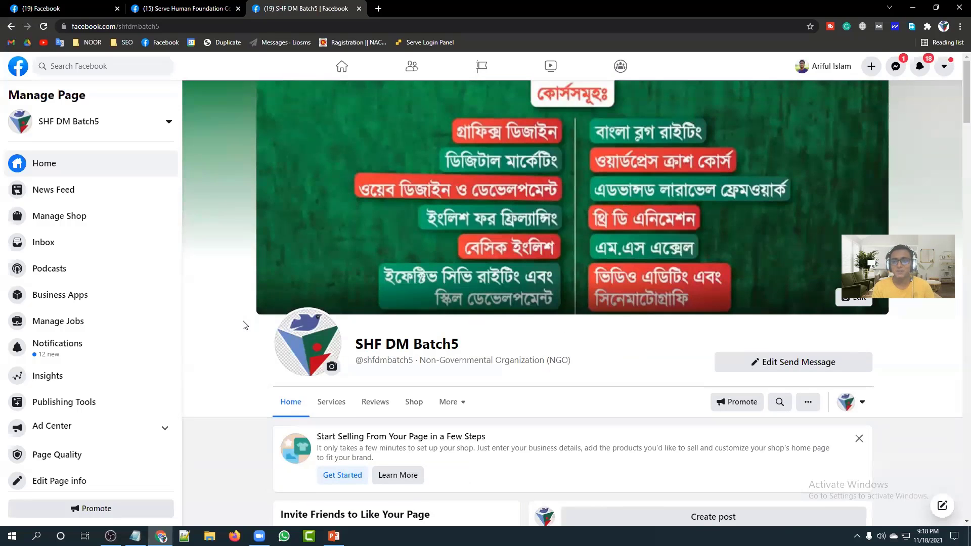
{"action": "scroll", "coordinate": [416, 381], "scroll_direction": "down", "scroll_amount": 10}
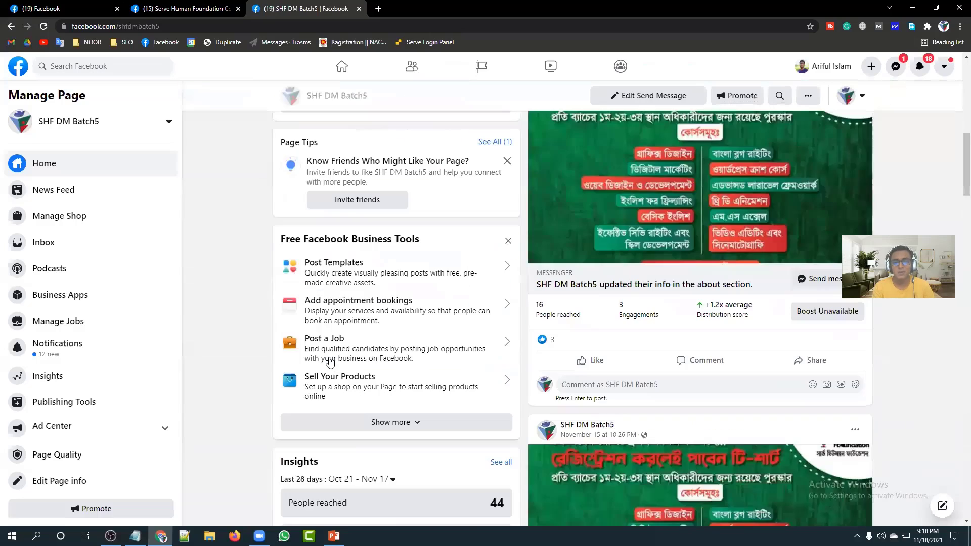
{"action": "scroll", "coordinate": [245, 336], "scroll_direction": "down", "scroll_amount": 9}
{"action": "scroll", "coordinate": [245, 336], "scroll_direction": "up", "scroll_amount": 6}
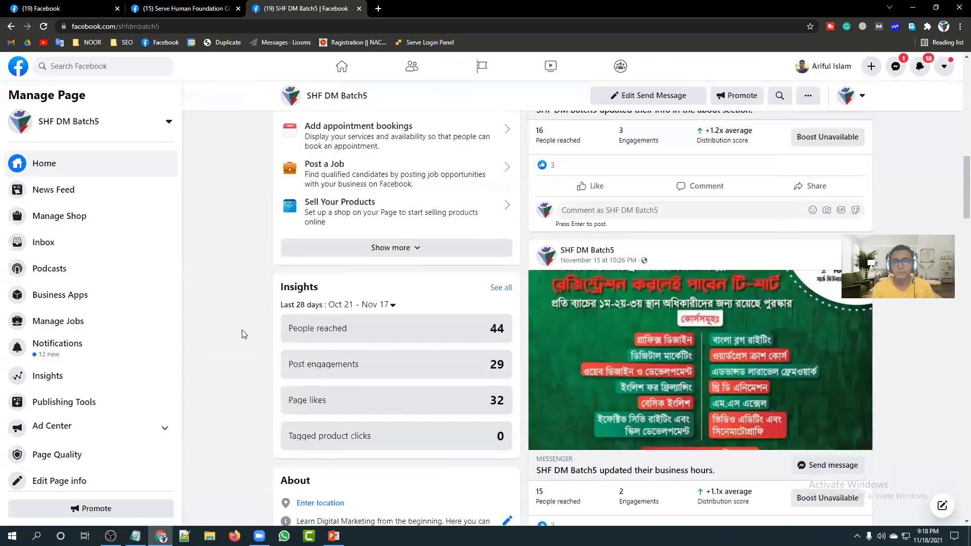
{"action": "scroll", "coordinate": [243, 334], "scroll_direction": "down", "scroll_amount": 7}
{"action": "scroll", "coordinate": [242, 333], "scroll_direction": "up", "scroll_amount": 15}
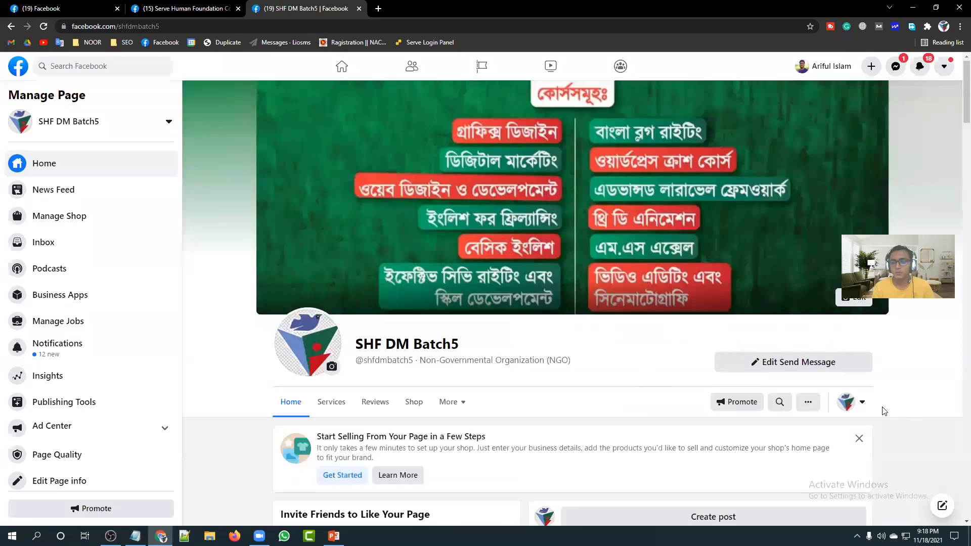
- Switch to interacting as the personal profile and view the SHF DM Batch5 page as a visitor
{"action": "left_click", "coordinate": [859, 402]}
{"action": "left_click", "coordinate": [769, 494]}
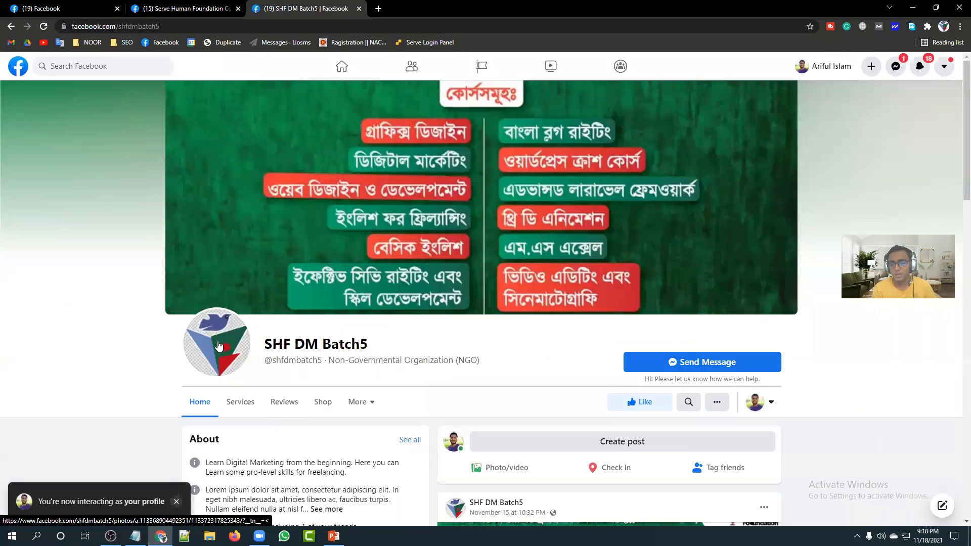
{"action": "scroll", "coordinate": [182, 339], "scroll_direction": "down", "scroll_amount": 2}
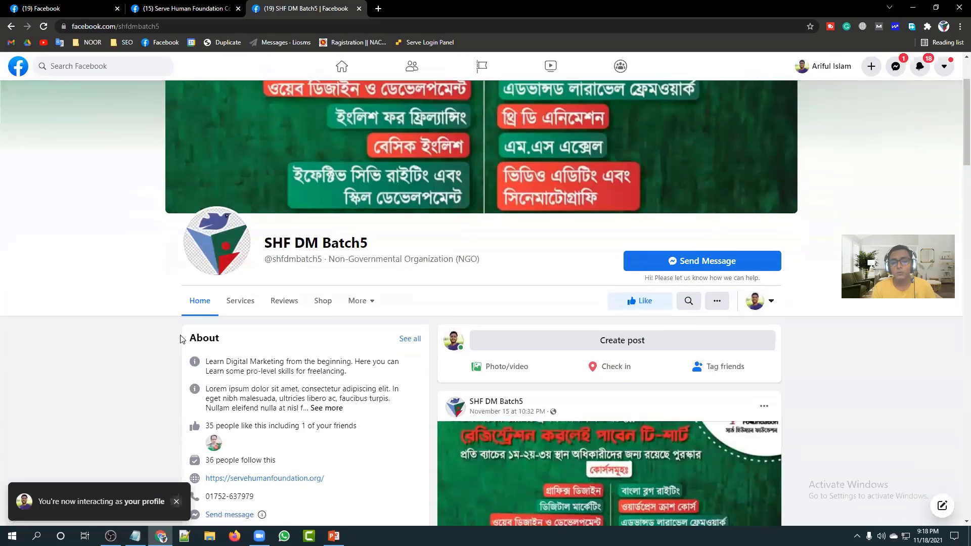
- Reopen SHF DM Batch5 from the list of managed pages and go to its page settings
{"action": "left_click", "coordinate": [11, 27]}
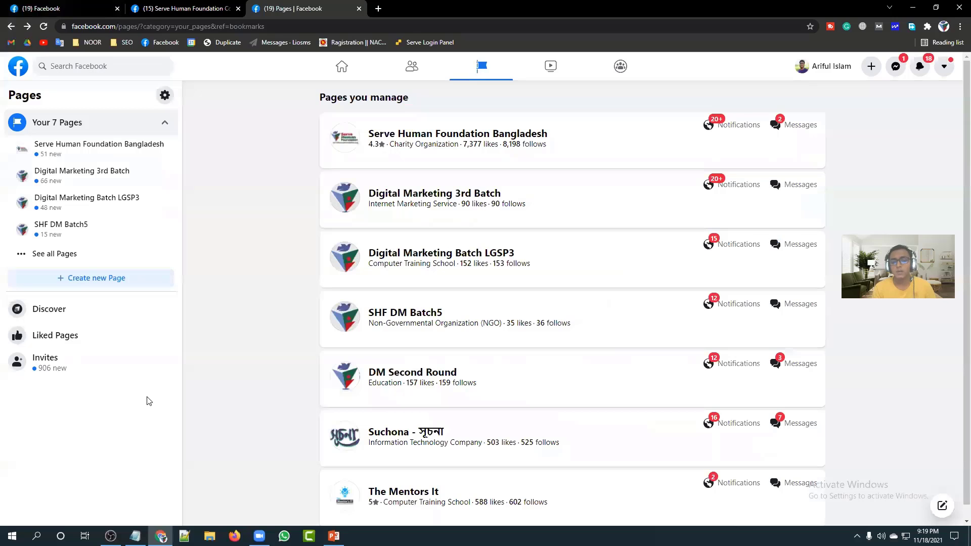
{"action": "left_click", "coordinate": [417, 321]}
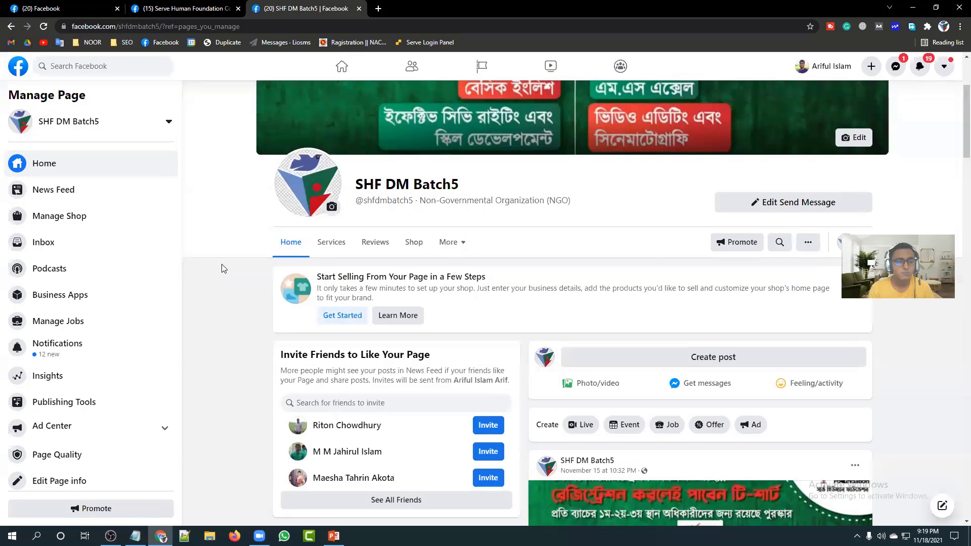
{"action": "scroll", "coordinate": [221, 268], "scroll_direction": "down", "scroll_amount": 3}
{"action": "scroll", "coordinate": [211, 262], "scroll_direction": "up", "scroll_amount": 6}
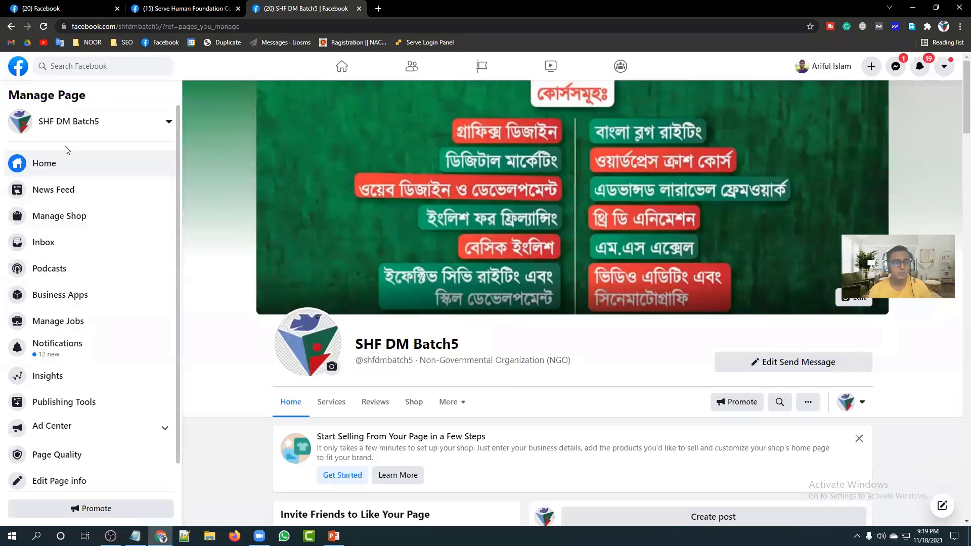
{"action": "scroll", "coordinate": [65, 152], "scroll_direction": "down", "scroll_amount": 1}
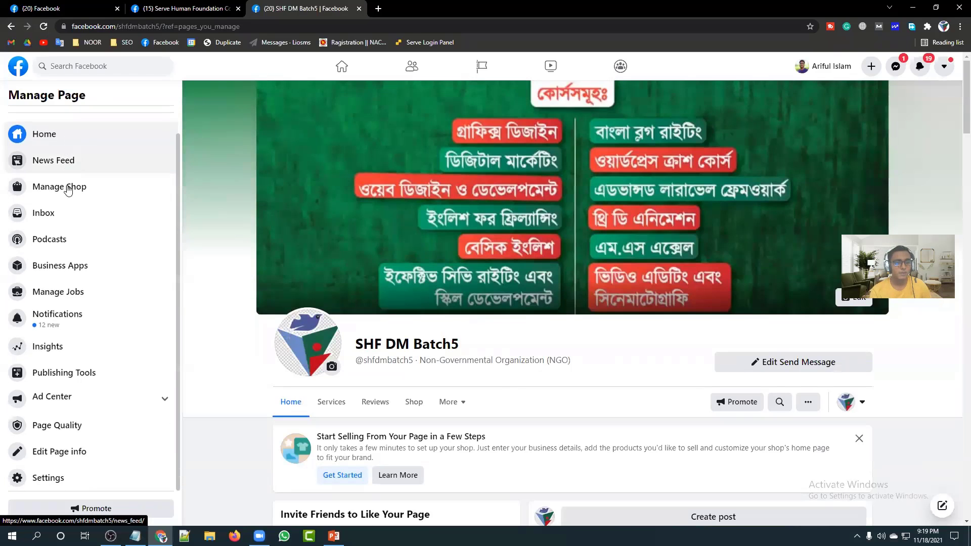
{"action": "left_click", "coordinate": [77, 479]}
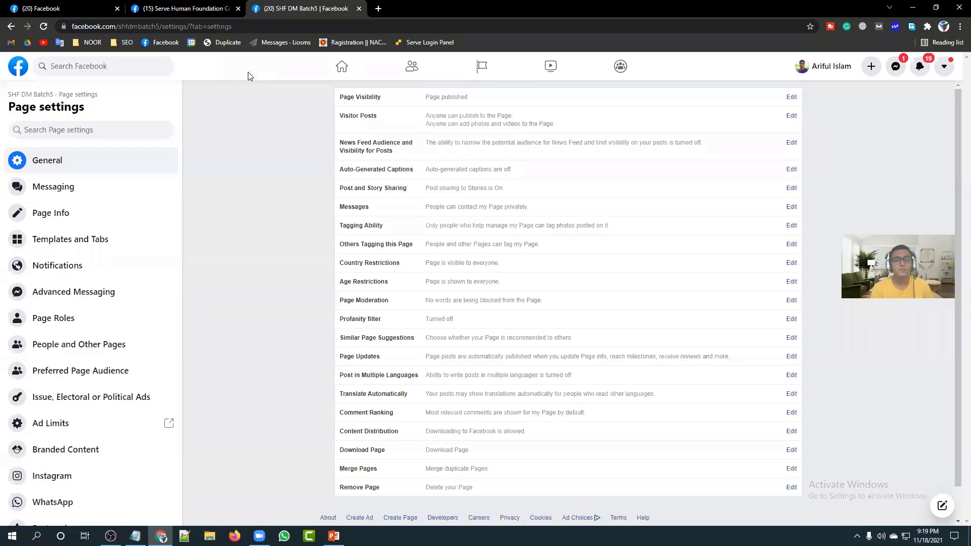
- Review the general page settings and open the Messaging settings, declining the incoming video call
{"action": "scroll", "coordinate": [387, 134], "scroll_direction": "down", "scroll_amount": 2}
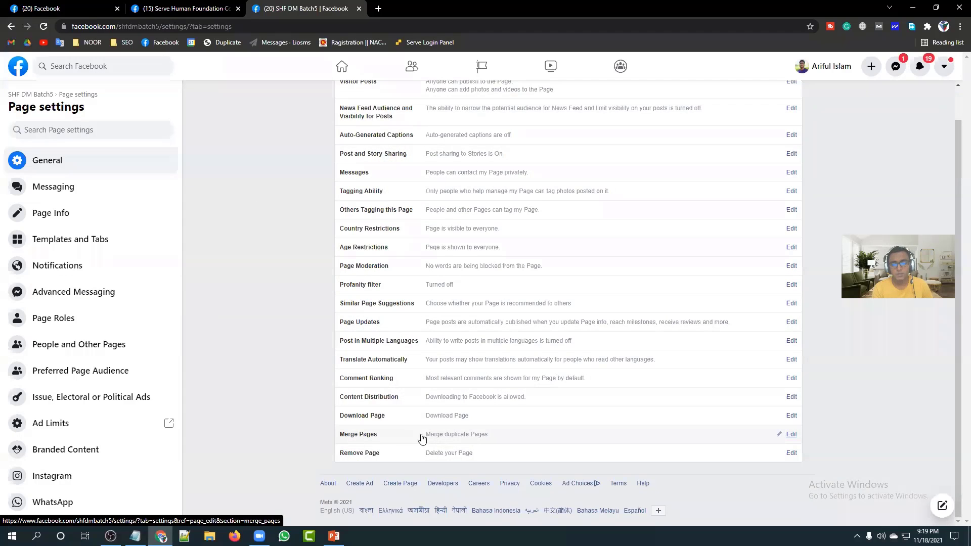
{"action": "scroll", "coordinate": [408, 368], "scroll_direction": "up", "scroll_amount": 2}
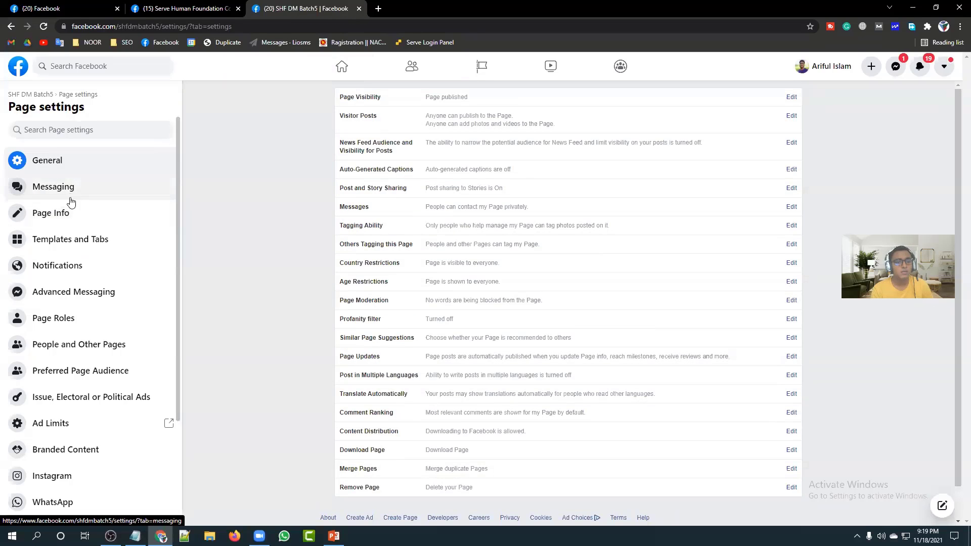
{"action": "left_click", "coordinate": [108, 196]}
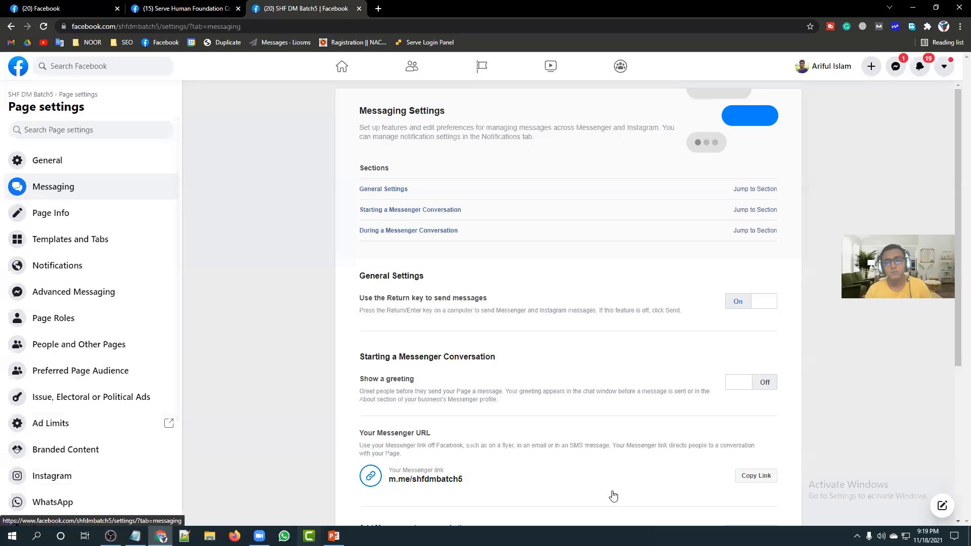
{"action": "scroll", "coordinate": [421, 154], "scroll_direction": "down", "scroll_amount": 4}
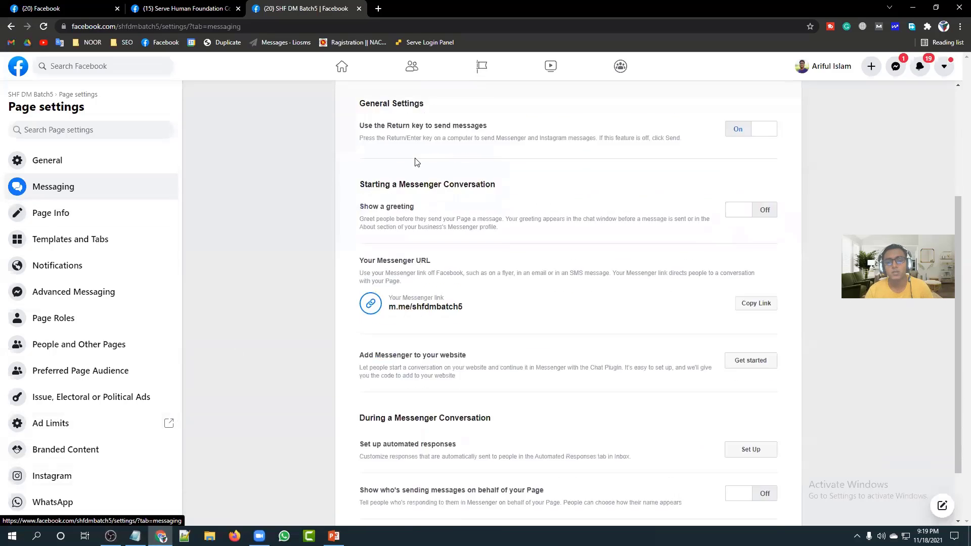
{"action": "scroll", "coordinate": [426, 212], "scroll_direction": "up", "scroll_amount": 3}
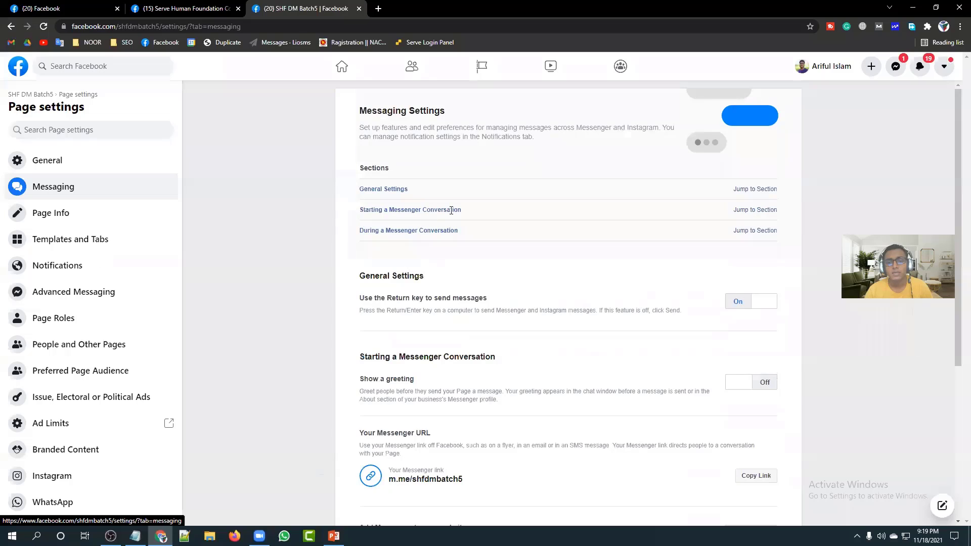
{"action": "scroll", "coordinate": [569, 228], "scroll_direction": "down", "scroll_amount": 4}
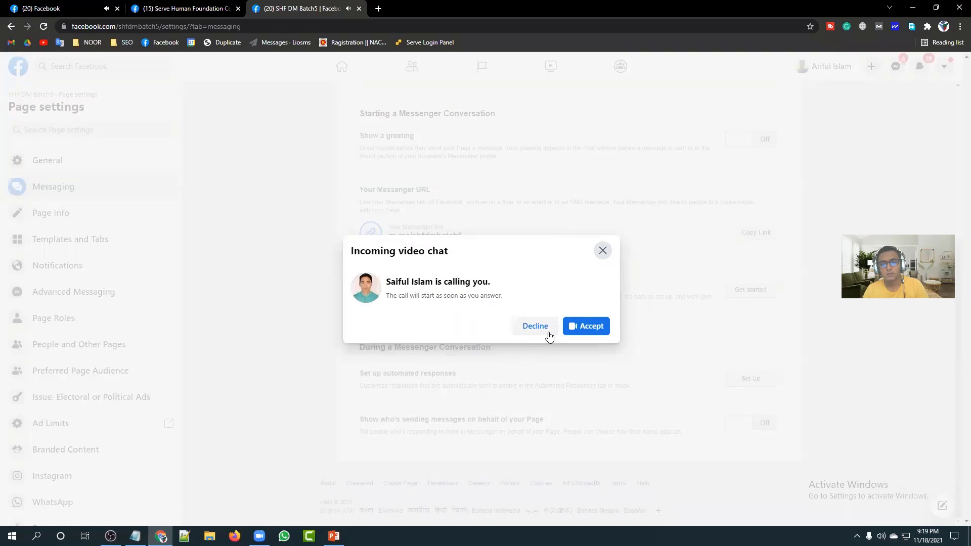
{"action": "left_click", "coordinate": [526, 328]}
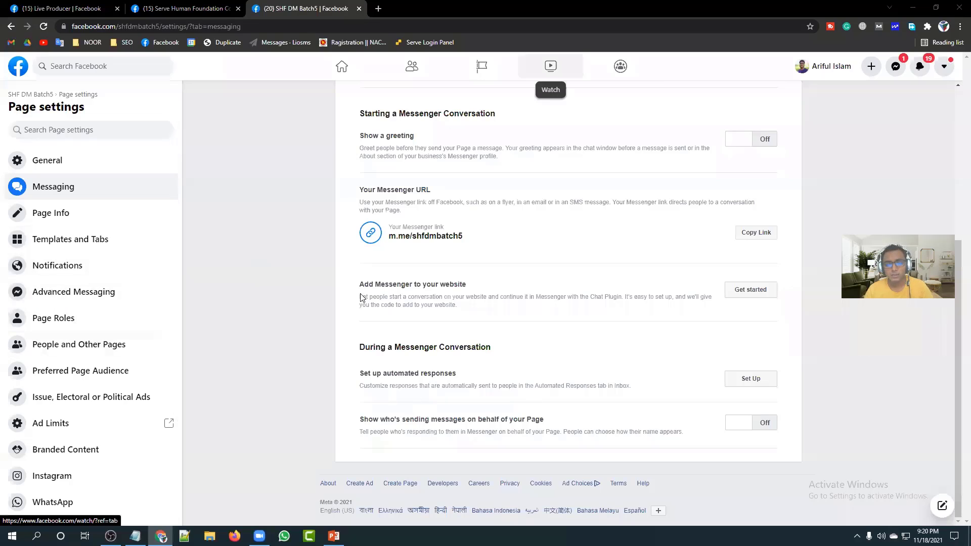
- Mark the automated responses option with a freehand red box and open its setup at the Instant reply preset
{"action": "left_click_drag", "start_coordinate": [338, 354], "coordinate": [639, 357]}
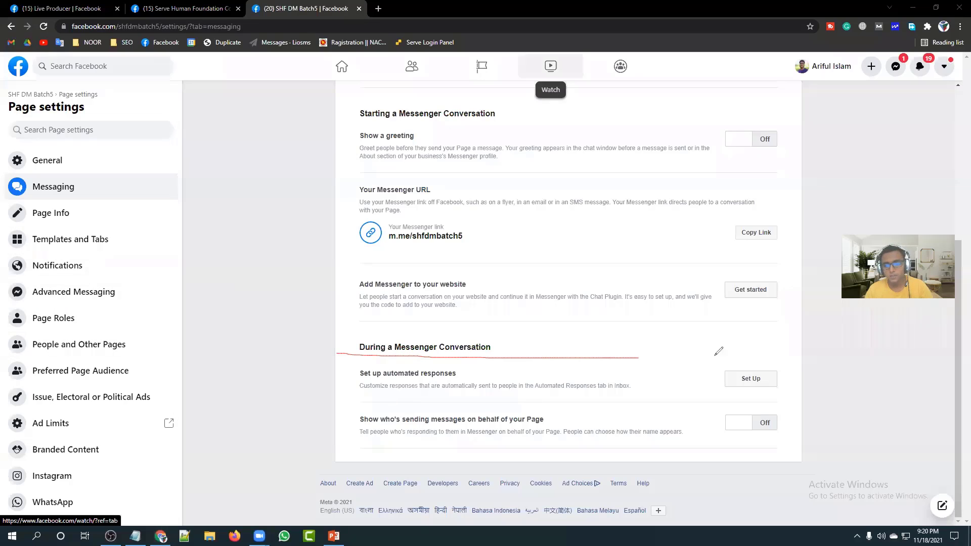
{"action": "mouse_move", "coordinate": [715, 355]}
{"action": "left_mouse_down"}
{"action": "mouse_move", "coordinate": [812, 350]}
{"action": "mouse_move", "coordinate": [820, 405]}
{"action": "mouse_move", "coordinate": [360, 403]}
{"action": "mouse_move", "coordinate": [320, 349]}
{"action": "mouse_move", "coordinate": [361, 354]}
{"action": "left_mouse_up"}
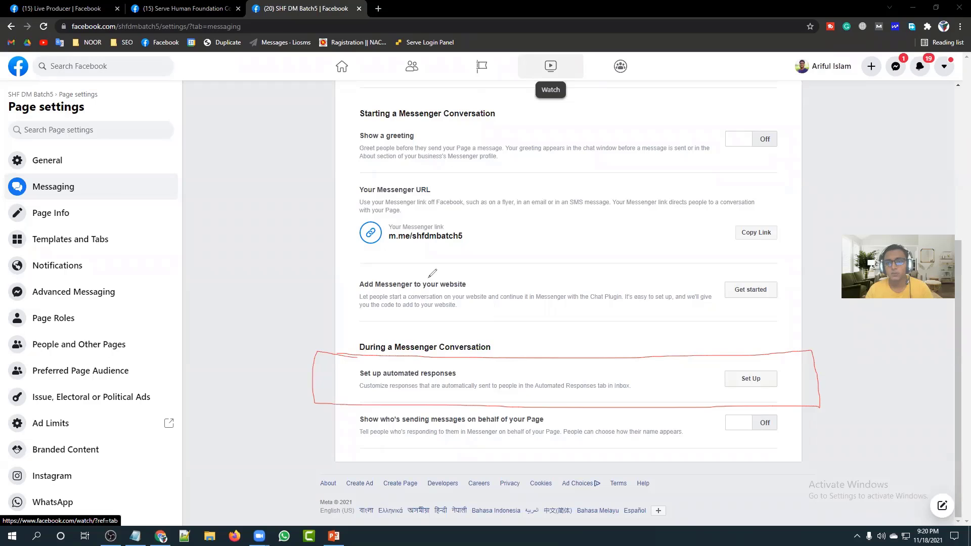
{"action": "left_click", "coordinate": [748, 379]}
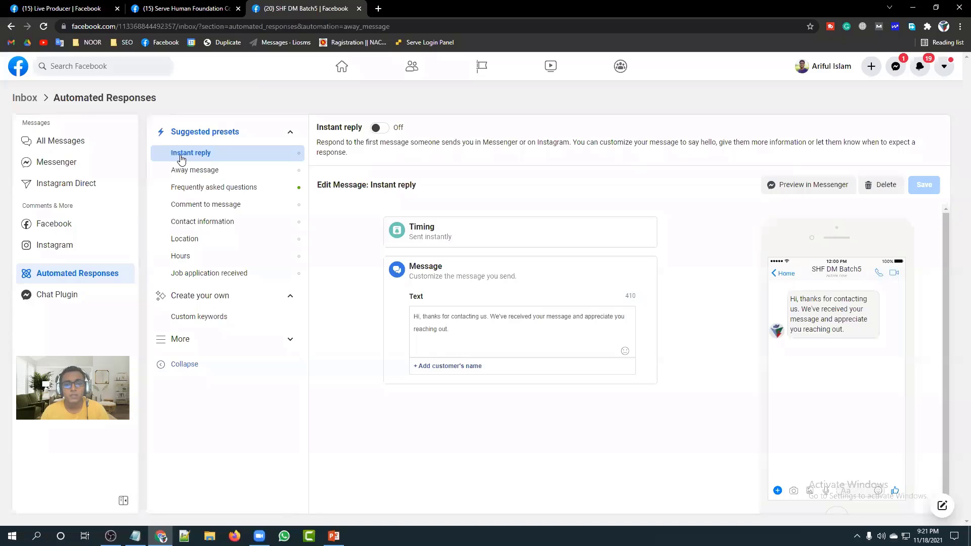
- Read the Instant reply description and the message shown in the phone preview
{"action": "left_click_drag", "start_coordinate": [317, 143], "coordinate": [653, 154]}
{"action": "left_click", "coordinate": [613, 145]}
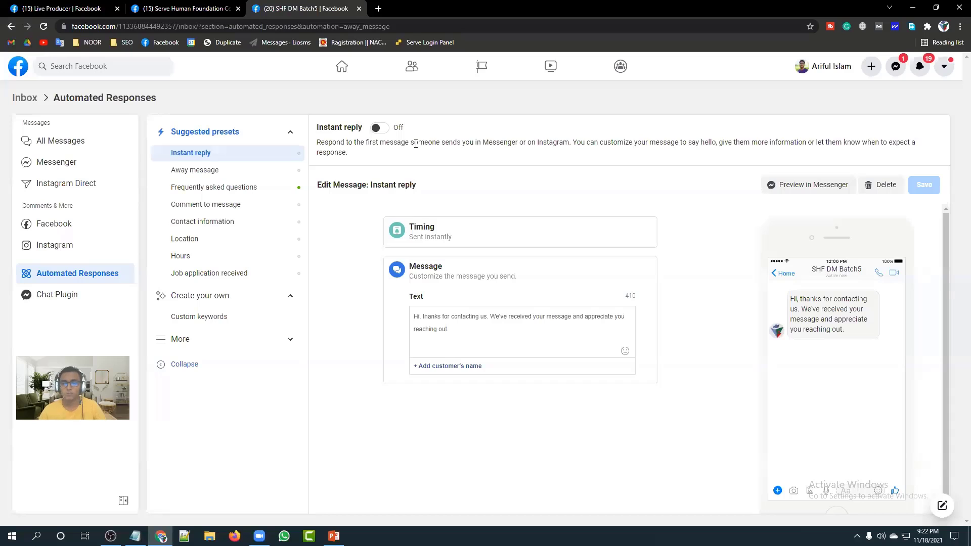
{"action": "left_click_drag", "start_coordinate": [844, 329], "coordinate": [791, 301]}
{"action": "left_click", "coordinate": [791, 301]}
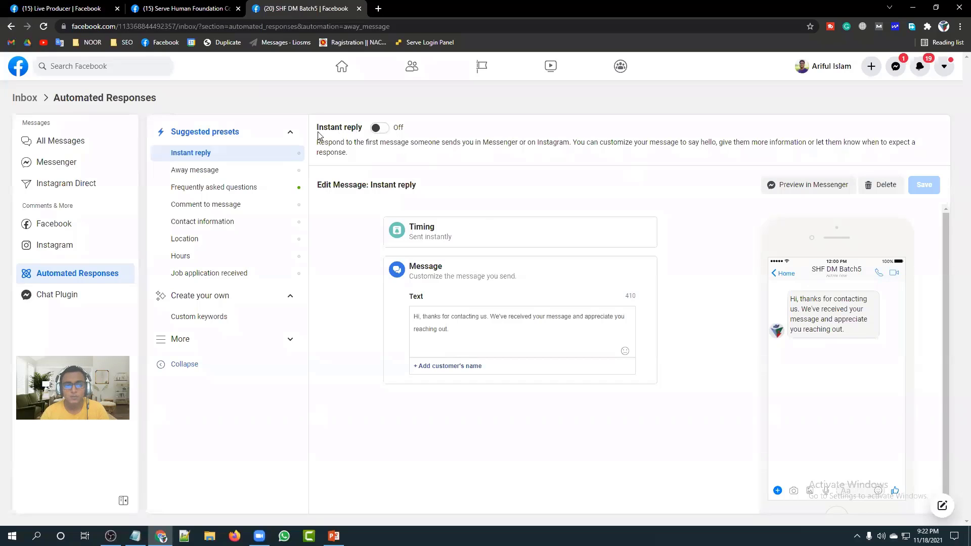
- Turn on the Instant reply automated response for the page
{"action": "left_click", "coordinate": [374, 129]}
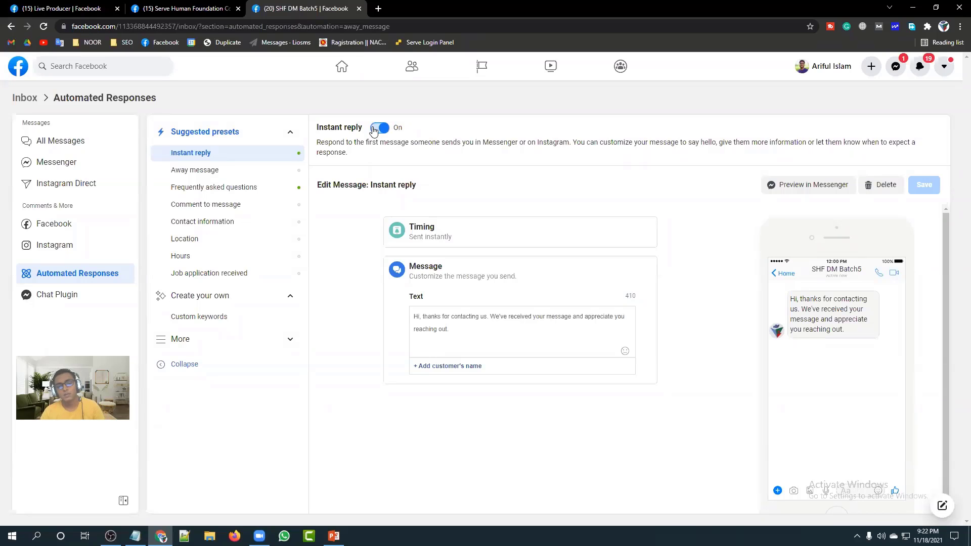
{"action": "left_click", "coordinate": [460, 327]}
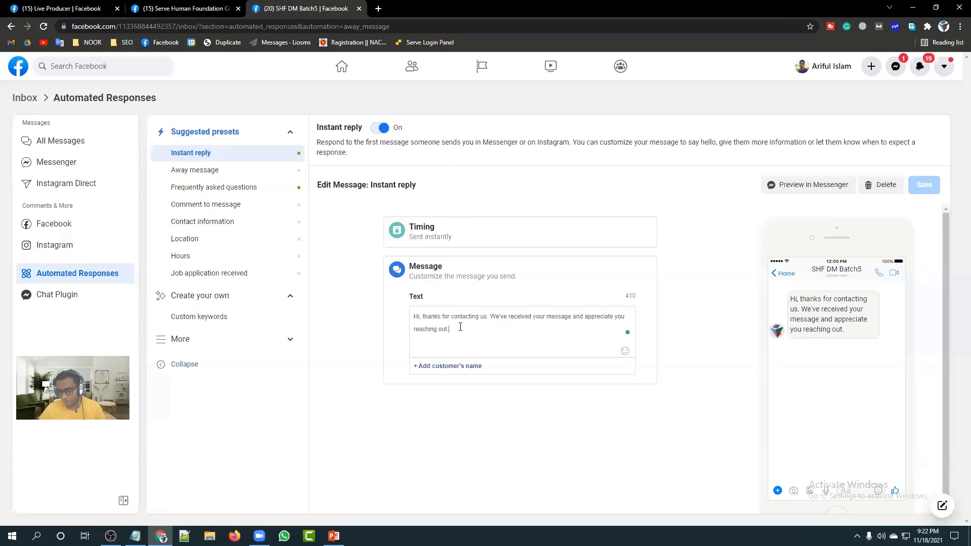
{"action": "key", "text": "ctrl+plus"}
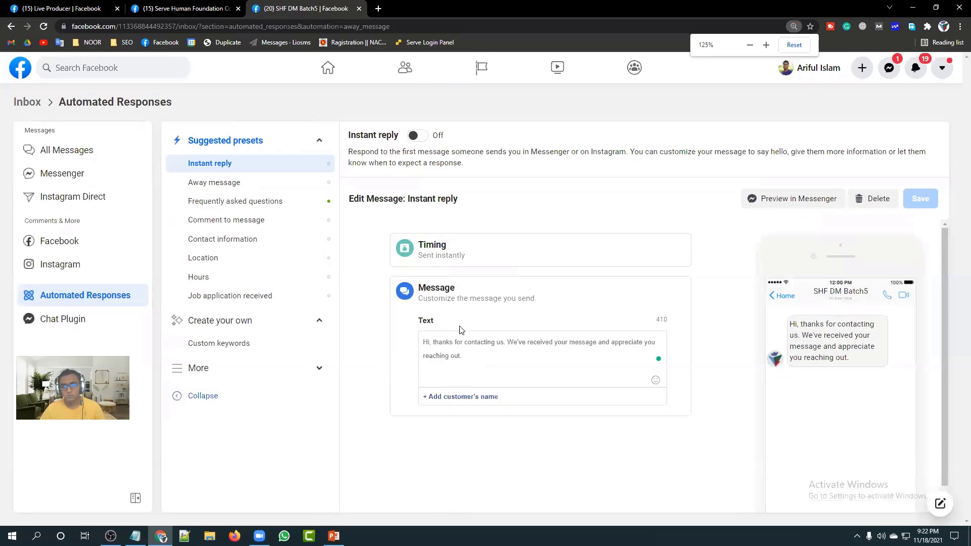
{"action": "scroll", "coordinate": [460, 329], "scroll_direction": "down", "scroll_amount": 2}
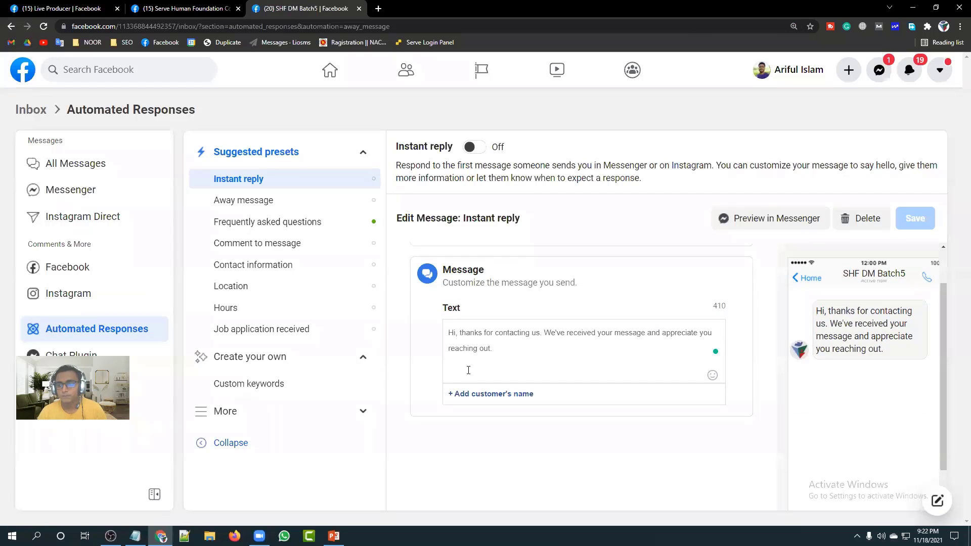
{"action": "left_click", "coordinate": [472, 150]}
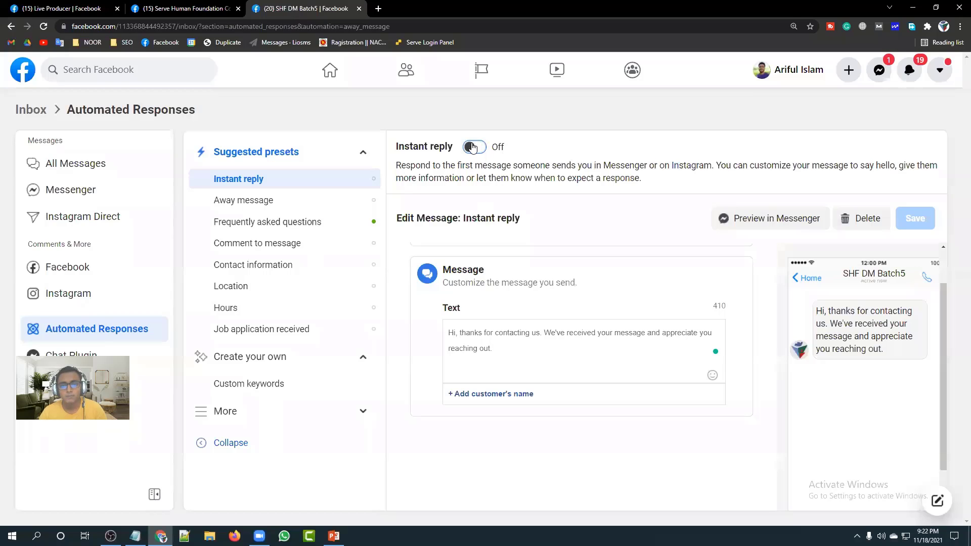
{"action": "left_click", "coordinate": [472, 147]}
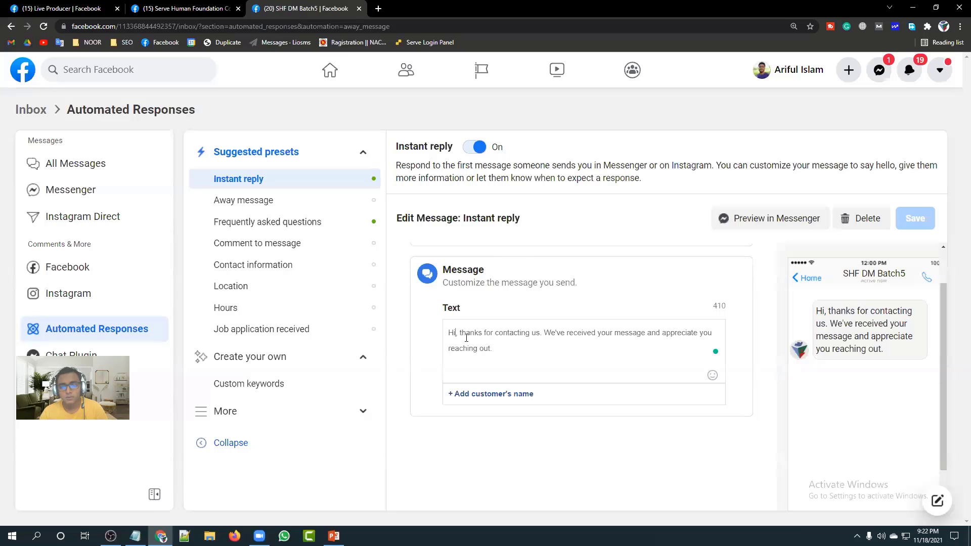
- Add a space after "Hi" in the instant reply text and insert the recipient's full name placeholder before the comma
{"action": "key", "text": "Delete"}
{"action": "type", "text": ","}
{"action": "key", "text": "shift+ctrl+End"}
{"action": "left_click", "coordinate": [459, 332]}
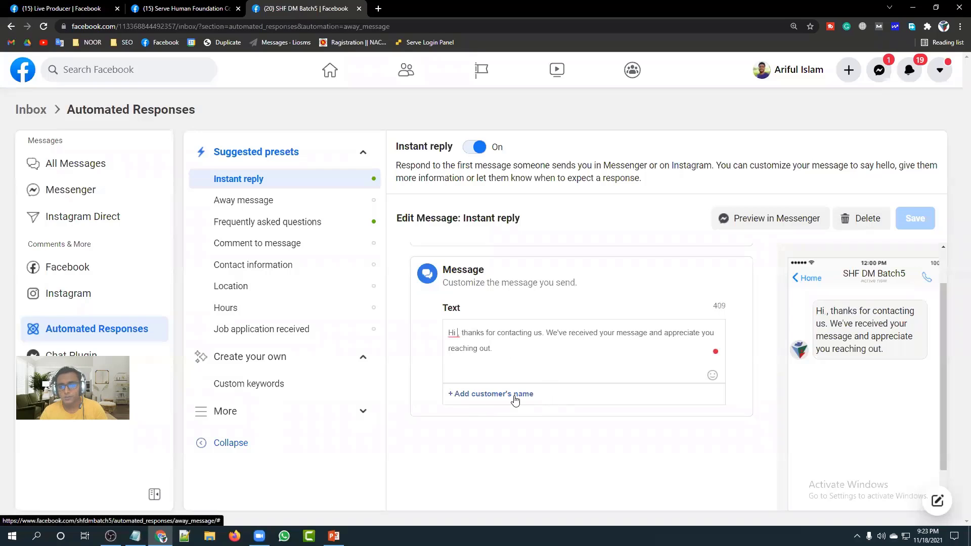
{"action": "left_click", "coordinate": [493, 395]}
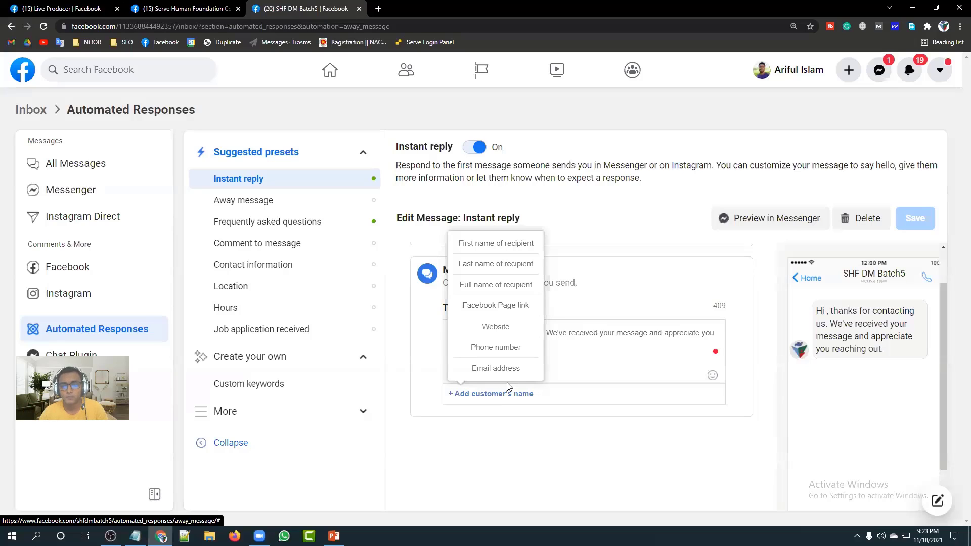
{"action": "left_click", "coordinate": [492, 286]}
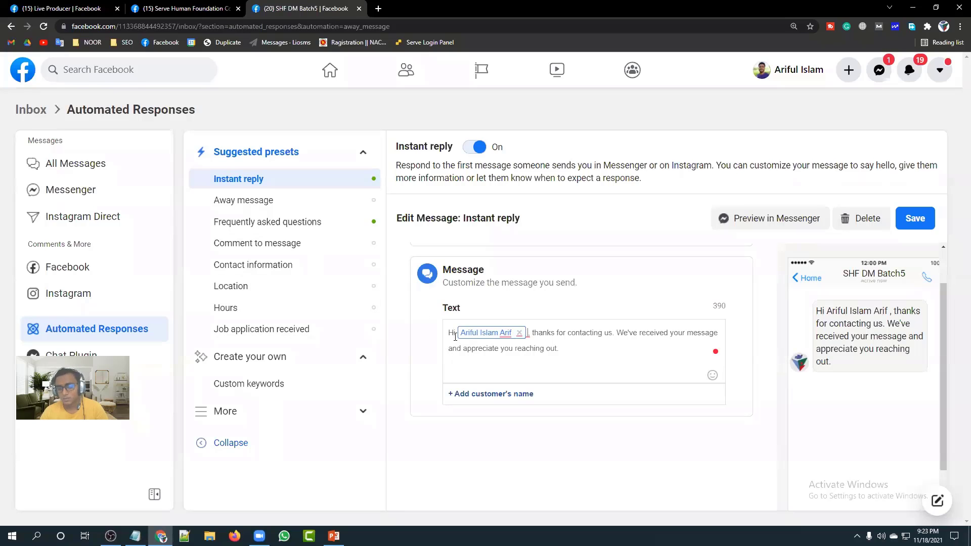
- Apply the Grammarly suggestion that removes the space before the comma, and check the rest of the message text
{"action": "mouse_move", "coordinate": [504, 334]}
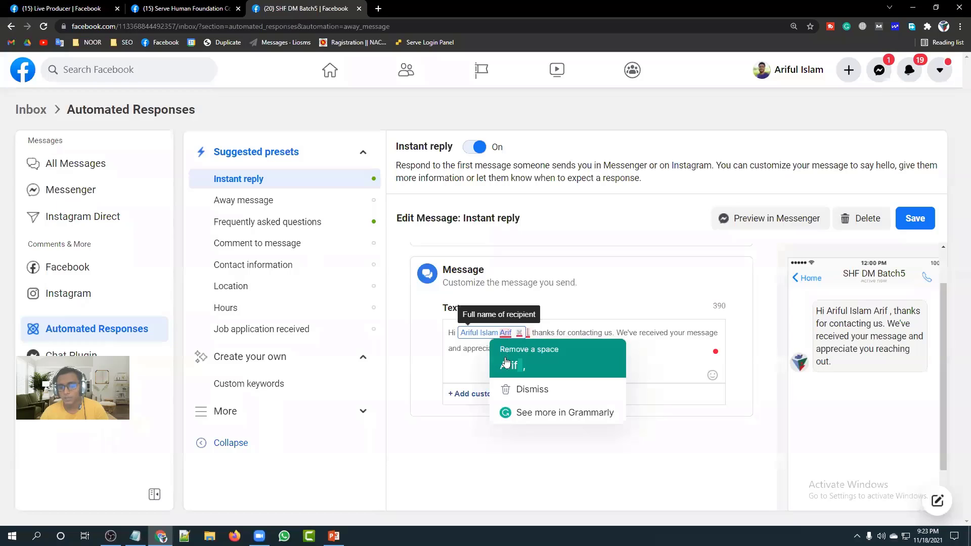
{"action": "left_click", "coordinate": [505, 363]}
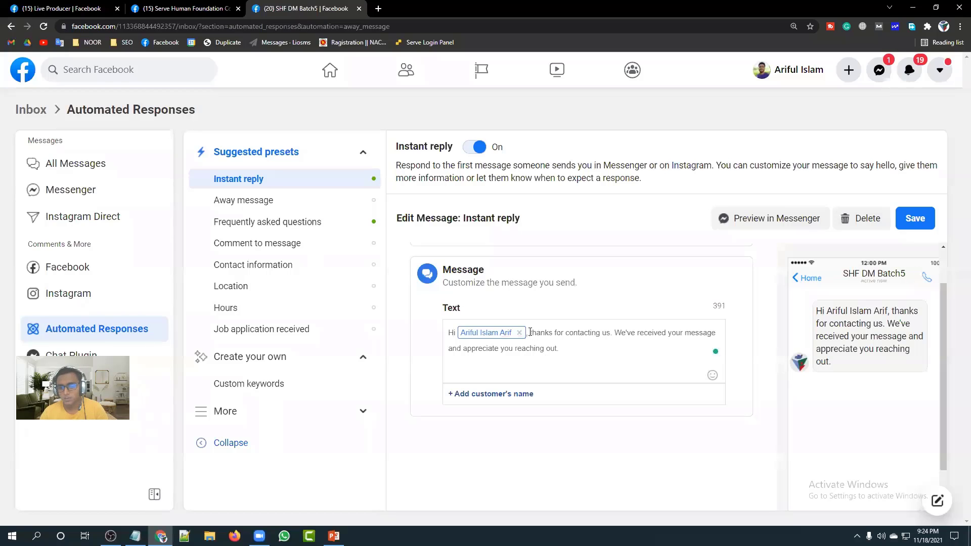
{"action": "left_click_drag", "start_coordinate": [530, 334], "coordinate": [567, 350]}
{"action": "left_click", "coordinate": [568, 349]}
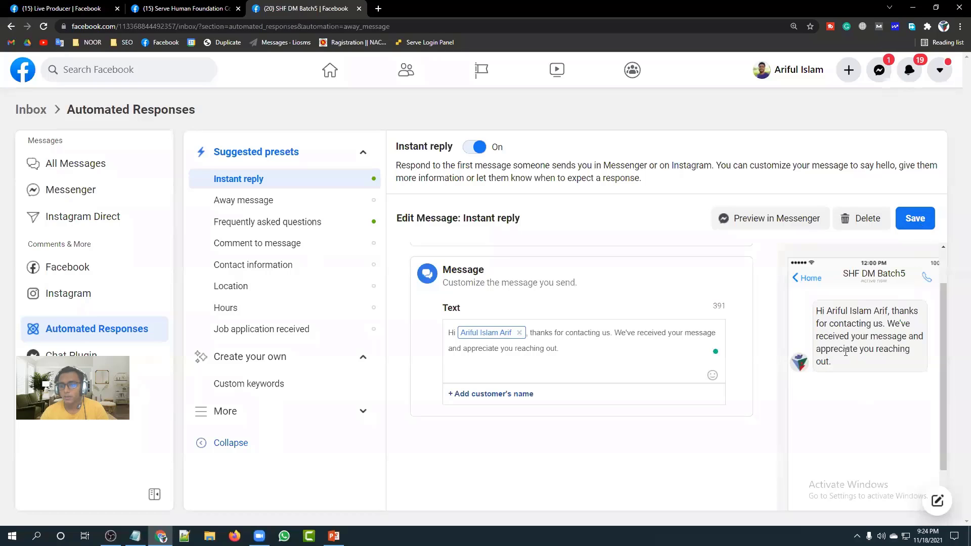
- Check the personalised greeting in the phone preview and save the instant reply
{"action": "left_click_drag", "start_coordinate": [838, 362], "coordinate": [810, 315]}
{"action": "left_click", "coordinate": [841, 331]}
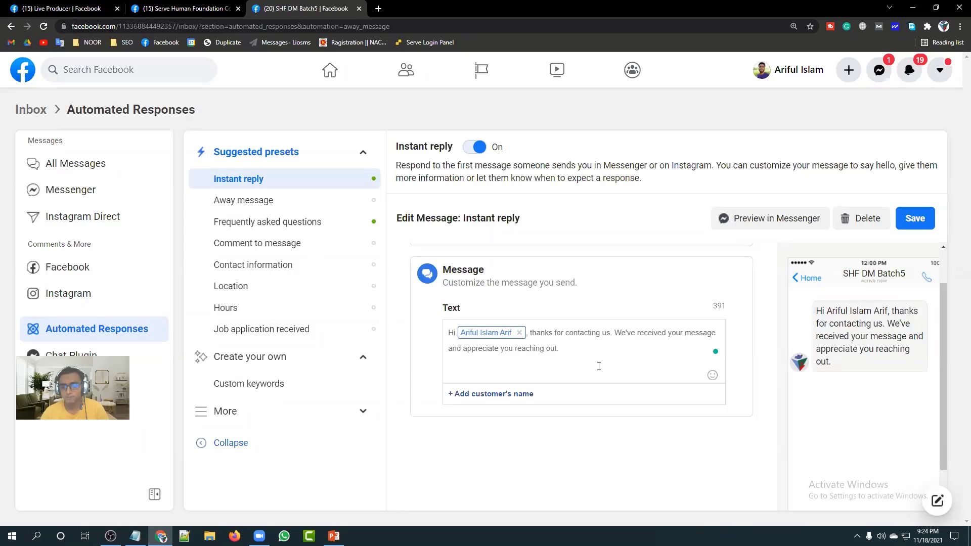
{"action": "left_click", "coordinate": [913, 218]}
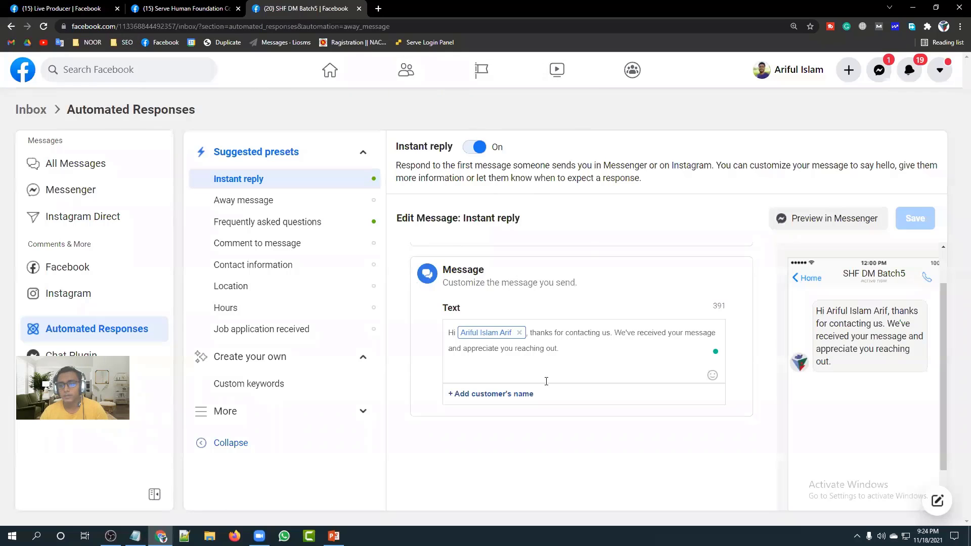
- Open the SHF DM Batch5 page from the list of managed pages
{"action": "left_click", "coordinate": [481, 70]}
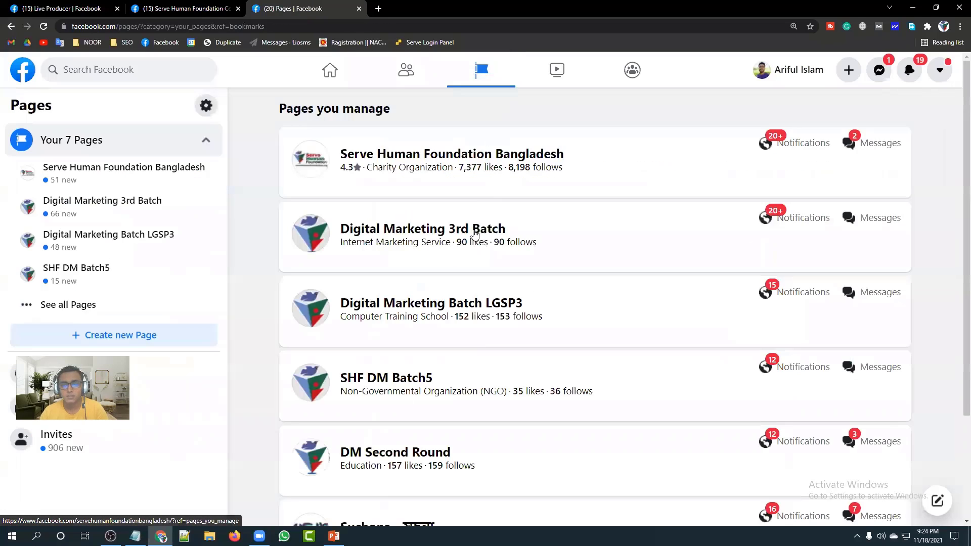
{"action": "scroll", "coordinate": [415, 276], "scroll_direction": "down", "scroll_amount": 2}
{"action": "left_click", "coordinate": [415, 276]}
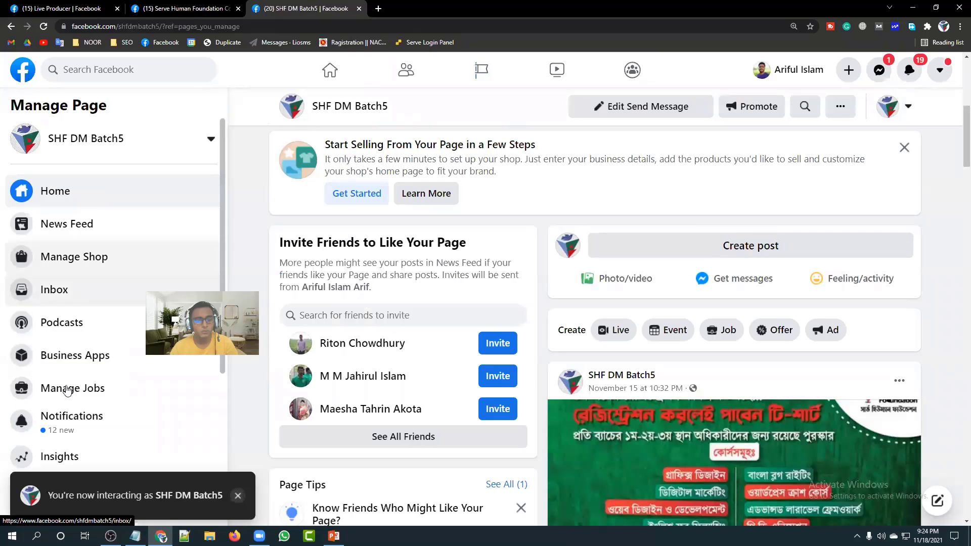
- Open the page's Messaging settings and go to the section for responses during a Messenger conversation
{"action": "scroll", "coordinate": [67, 393], "scroll_direction": "down", "scroll_amount": 3}
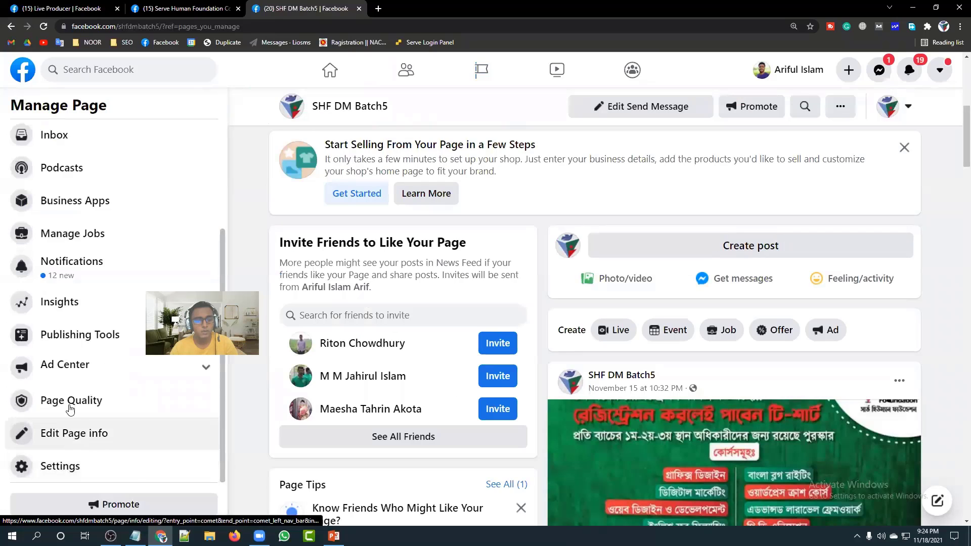
{"action": "left_click", "coordinate": [80, 463]}
{"action": "left_click", "coordinate": [81, 224]}
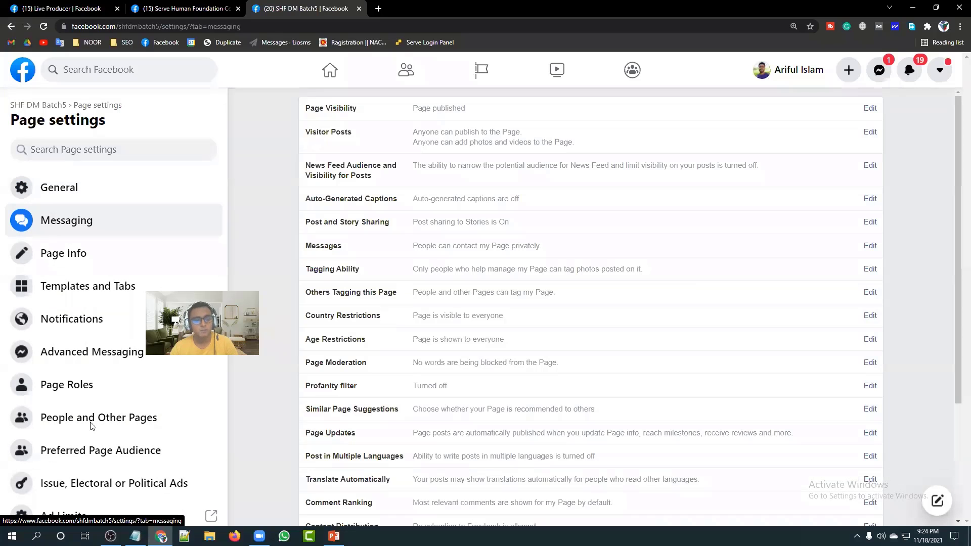
{"action": "scroll", "coordinate": [359, 351], "scroll_direction": "down", "scroll_amount": 3}
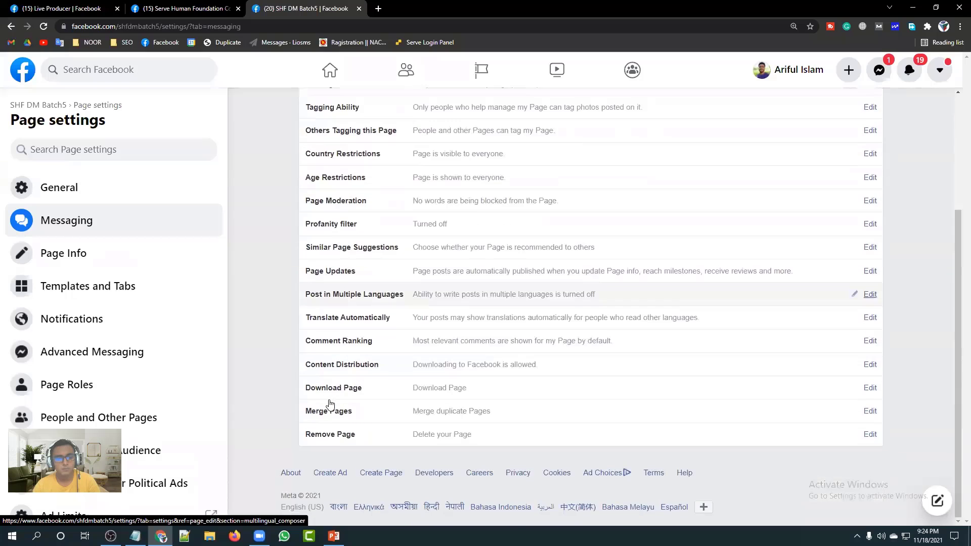
{"action": "left_click", "coordinate": [71, 220]}
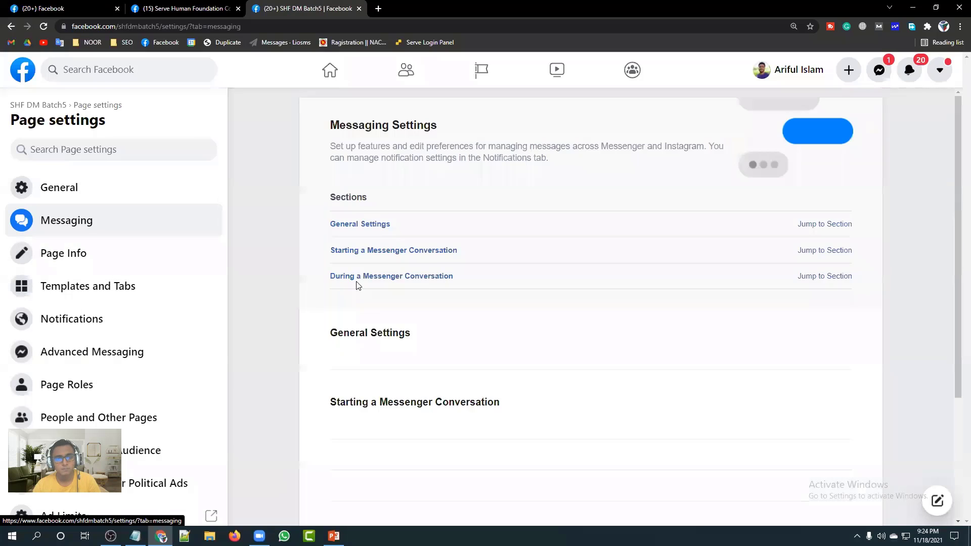
{"action": "scroll", "coordinate": [397, 375], "scroll_direction": "down", "scroll_amount": 8}
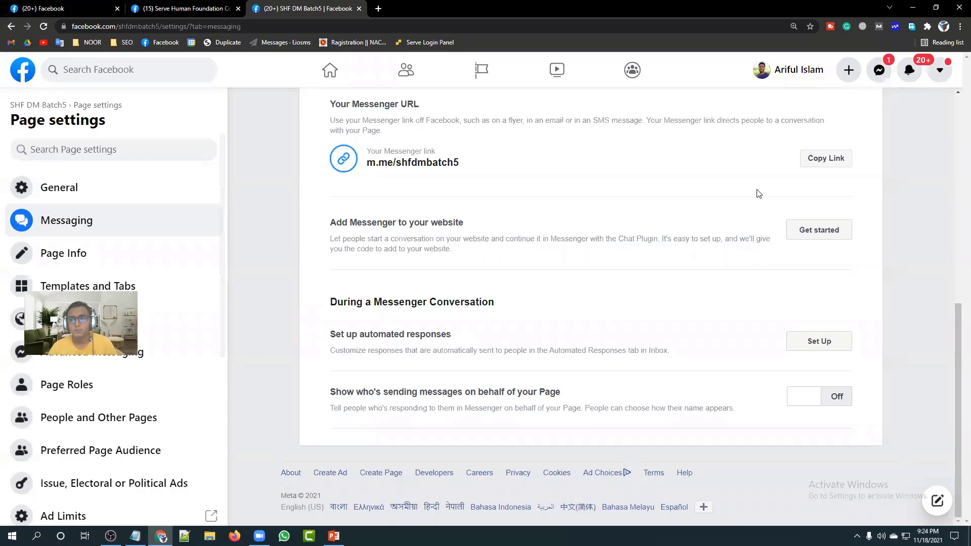
{"action": "left_click", "coordinate": [880, 70]}
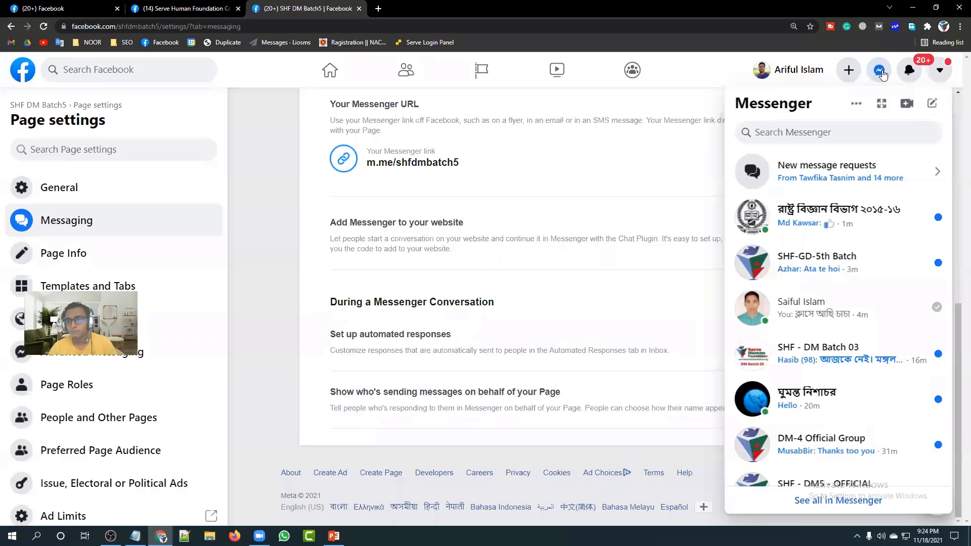
{"action": "left_click", "coordinate": [879, 71]}
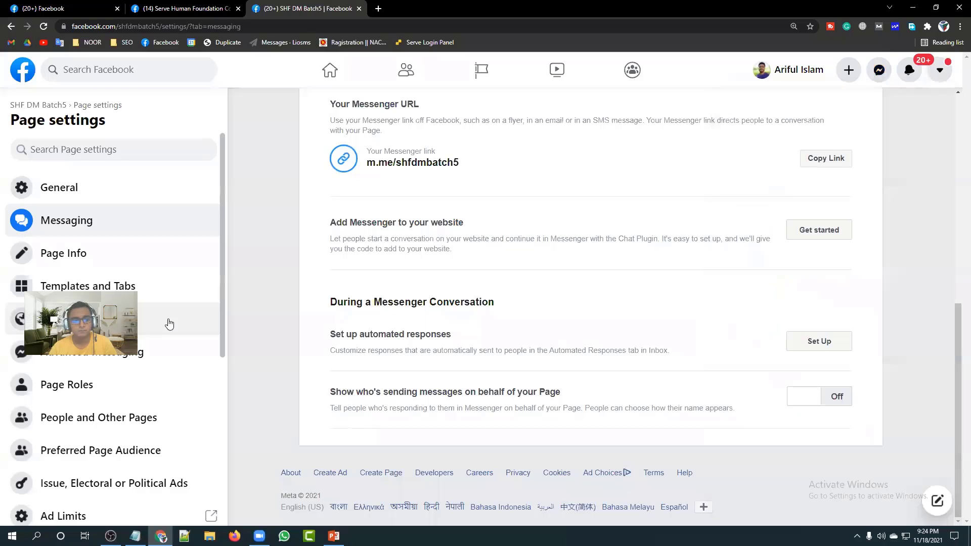
{"action": "key", "text": "ctrl+minus"}
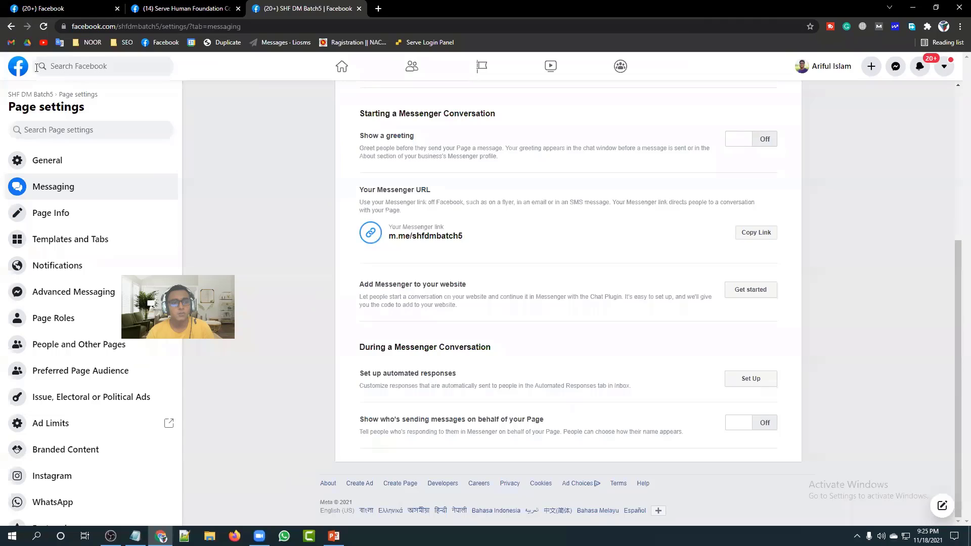
- Open Facebook in a new tab, go to the SHF DM Batch5 page inbox and dismiss the personalized suggestions card
{"action": "right_click", "coordinate": [10, 72]}
{"action": "left_click", "coordinate": [41, 76]}
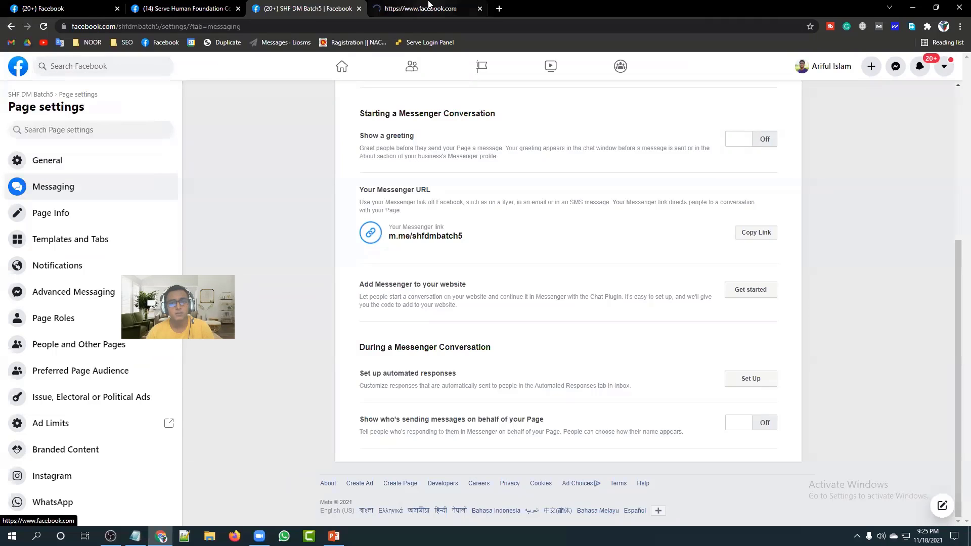
{"action": "left_click", "coordinate": [429, 5]}
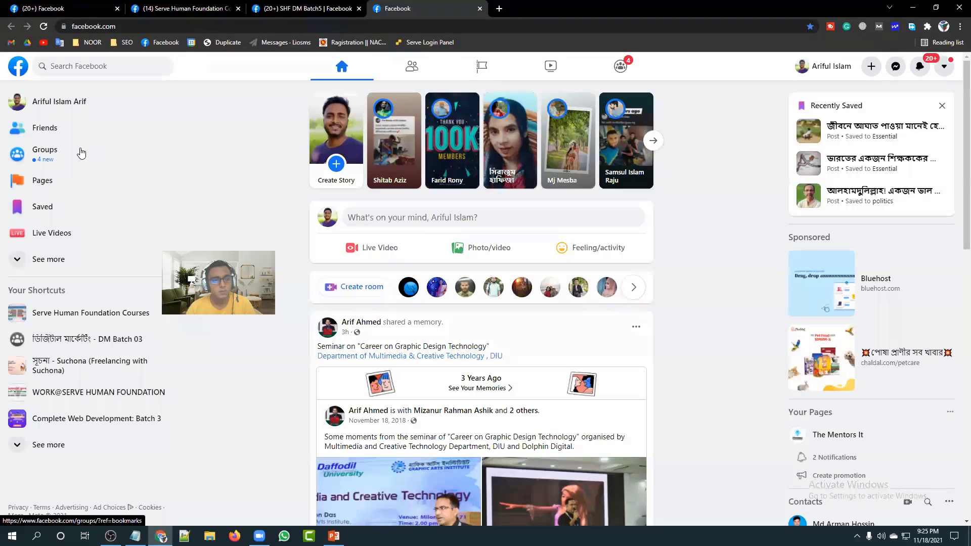
{"action": "left_click", "coordinate": [215, 242]}
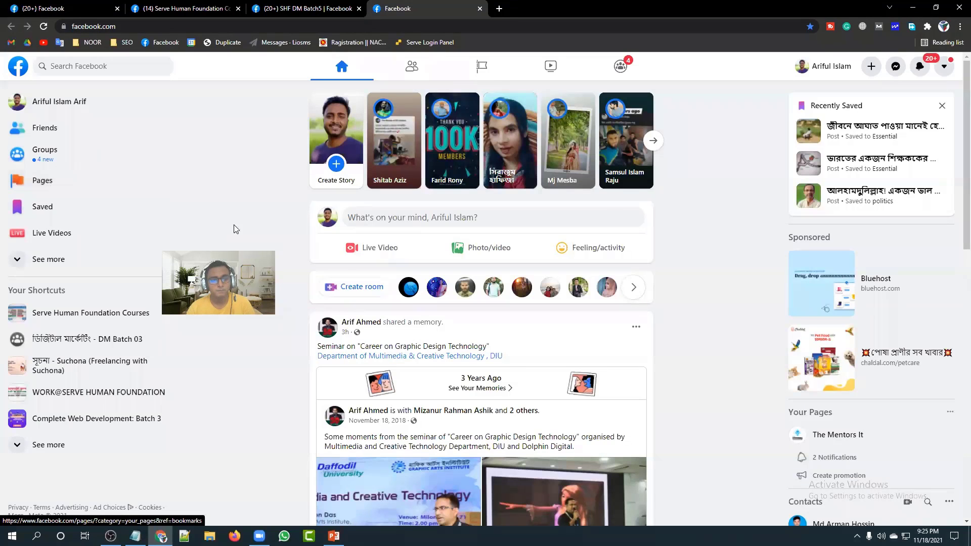
{"action": "left_click", "coordinate": [426, 317]}
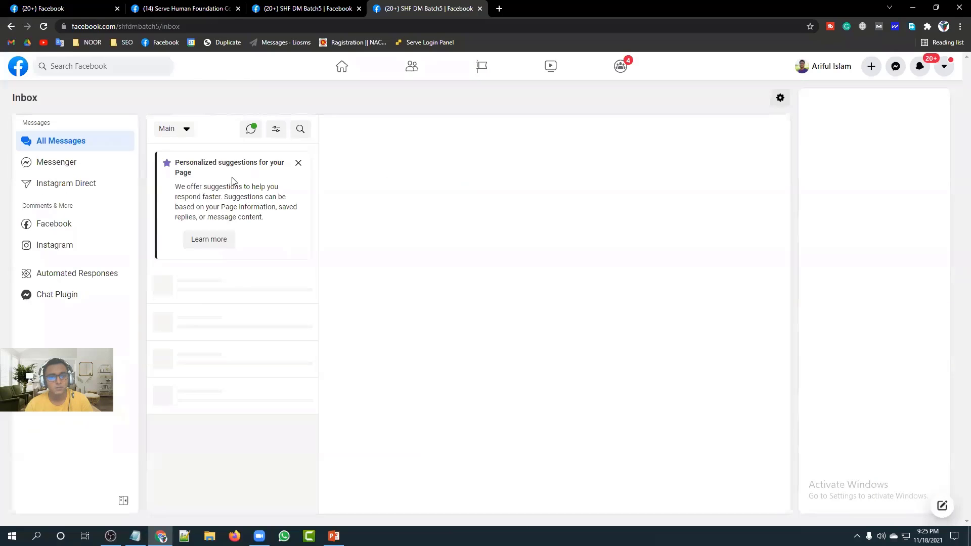
{"action": "left_click", "coordinate": [299, 164]}
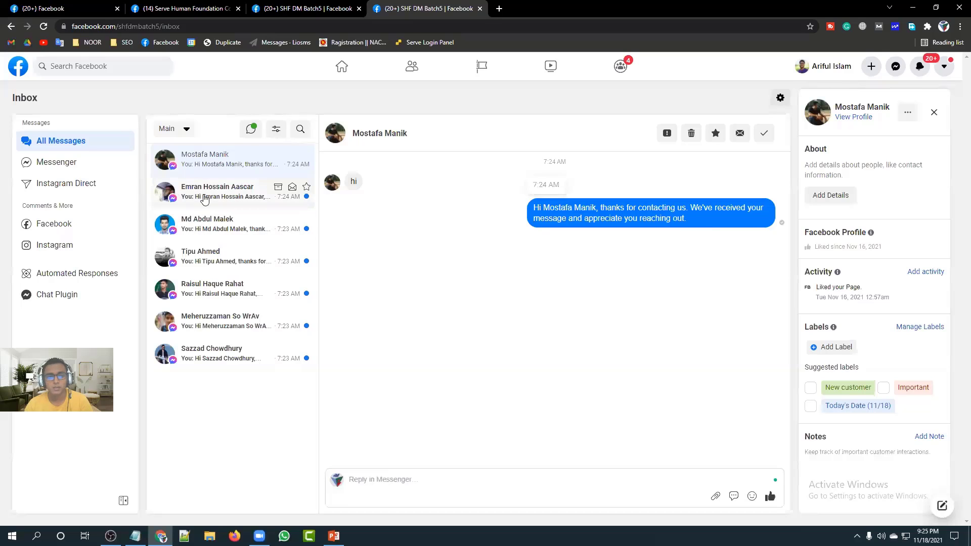
- Go through the received conversations in the page inbox and examine the automatic reply sent to each person
{"action": "left_click", "coordinate": [220, 197]}
{"action": "left_click", "coordinate": [240, 233]}
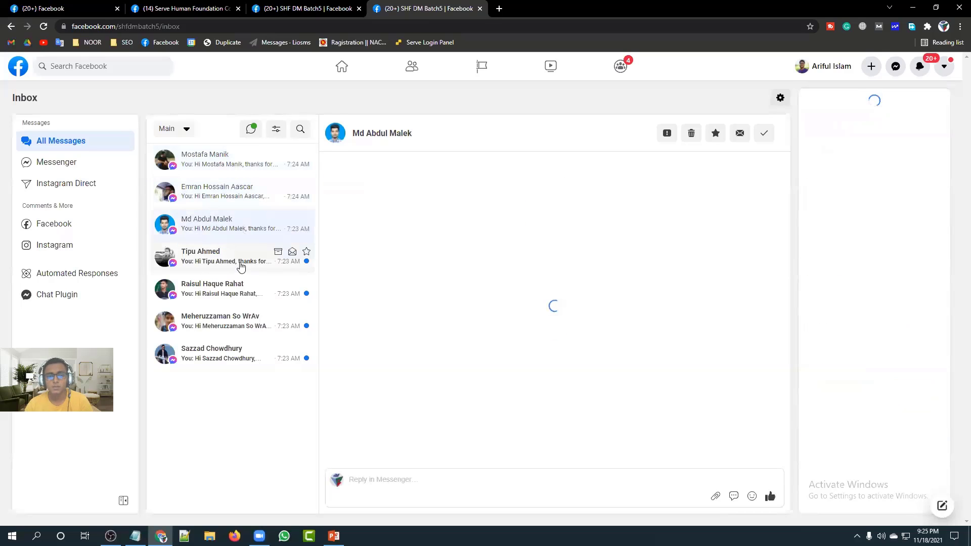
{"action": "left_click", "coordinate": [220, 159]}
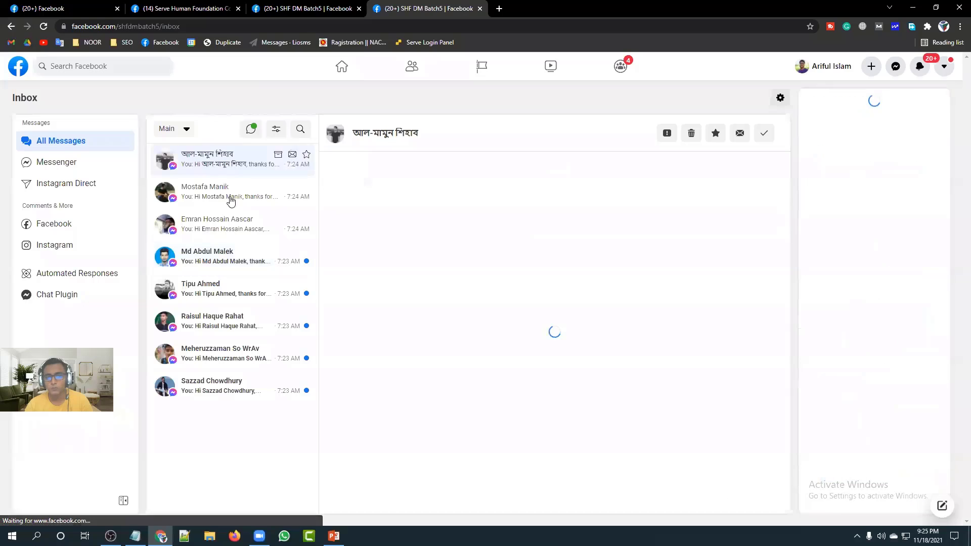
{"action": "left_click", "coordinate": [225, 288]}
{"action": "left_click", "coordinate": [226, 327]}
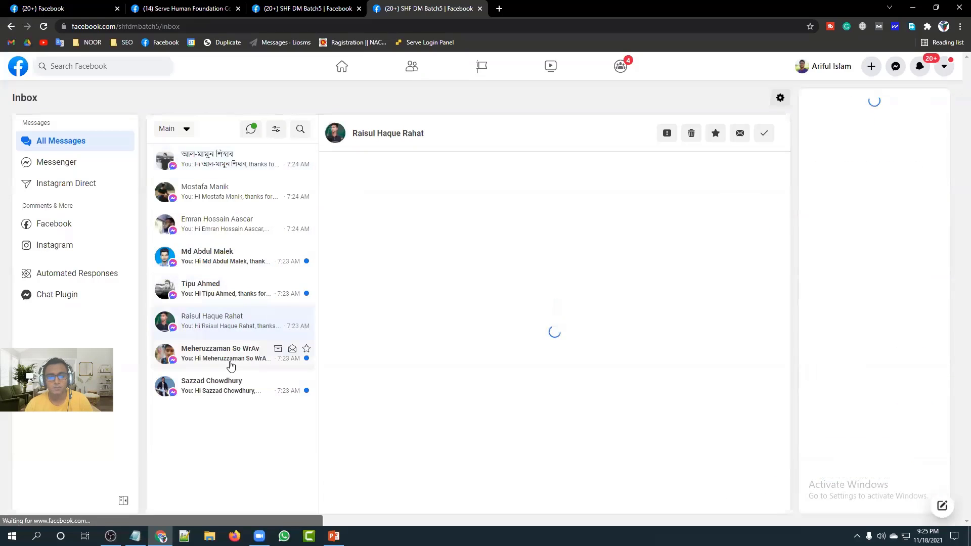
{"action": "left_click", "coordinate": [232, 362]}
{"action": "left_click", "coordinate": [228, 398]}
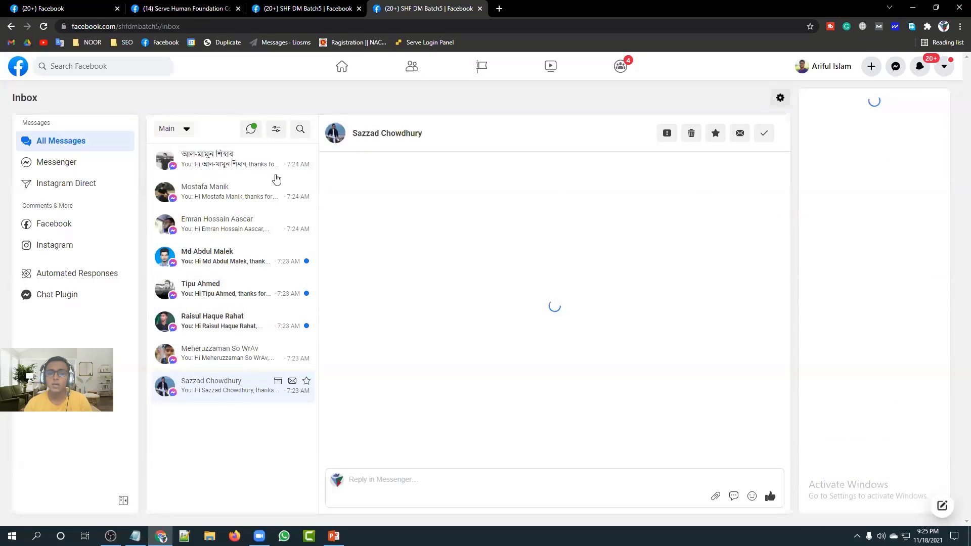
{"action": "left_click", "coordinate": [241, 158]}
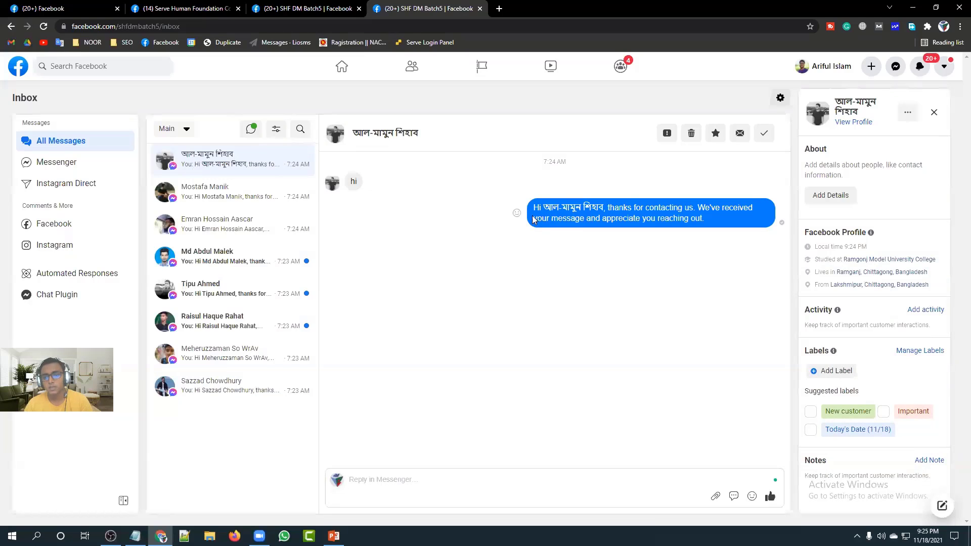
- Try to open the automated responses setup from the tab with the Messaging settings, and close that tab
{"action": "left_click", "coordinate": [309, 7]}
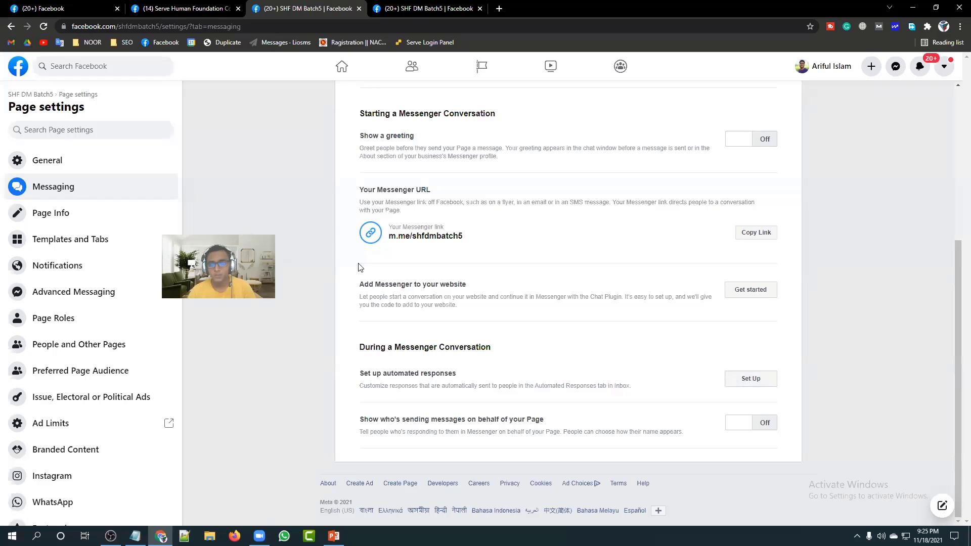
{"action": "left_click", "coordinate": [756, 380]}
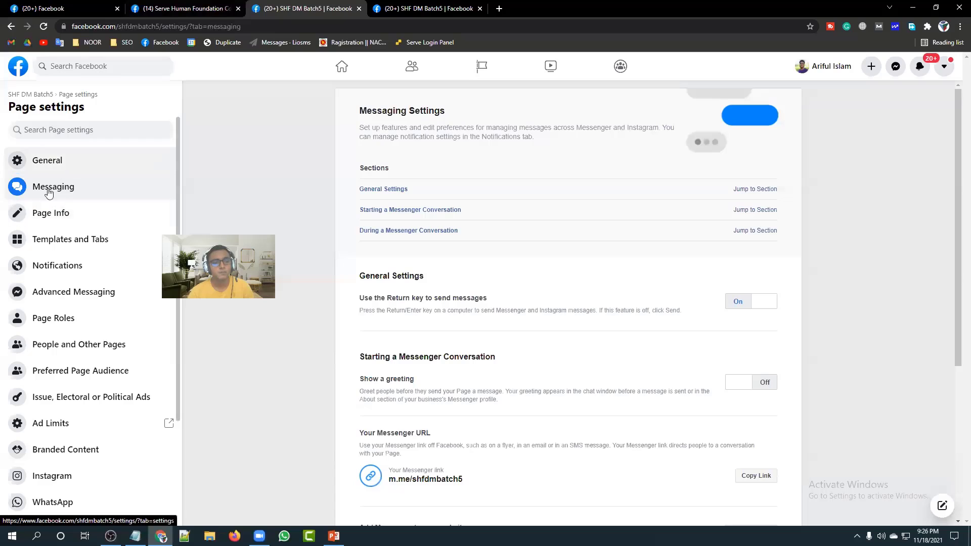
{"action": "left_click", "coordinate": [257, 24]}
{"action": "key", "text": "Return"}
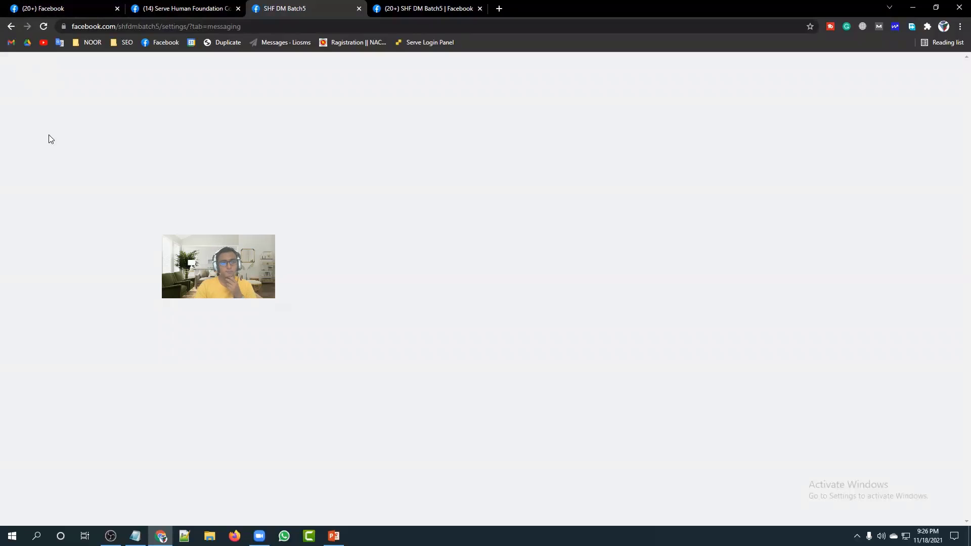
{"action": "left_click", "coordinate": [359, 9]}
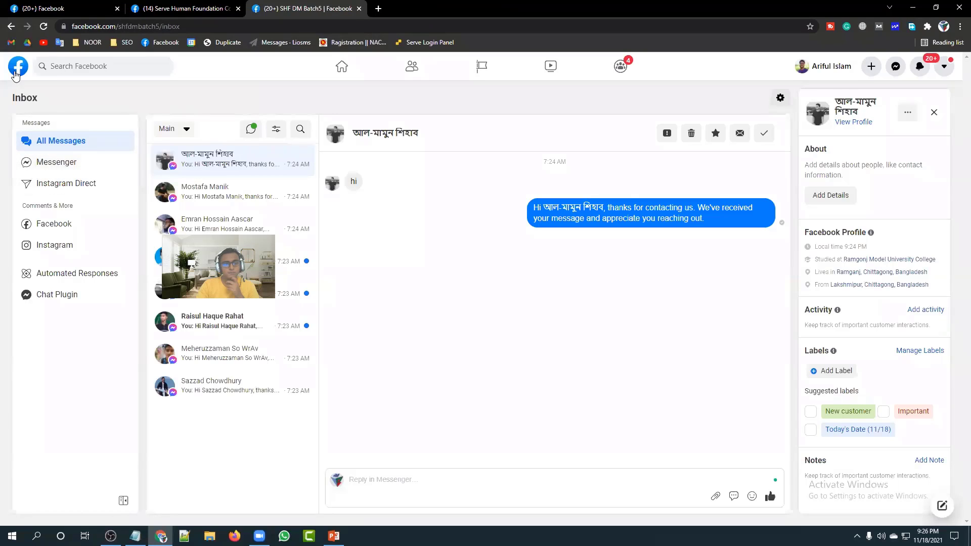
- Return to the SHF DM Batch5 page and open the automated responses setup through its Messaging settings
{"action": "left_click", "coordinate": [11, 27]}
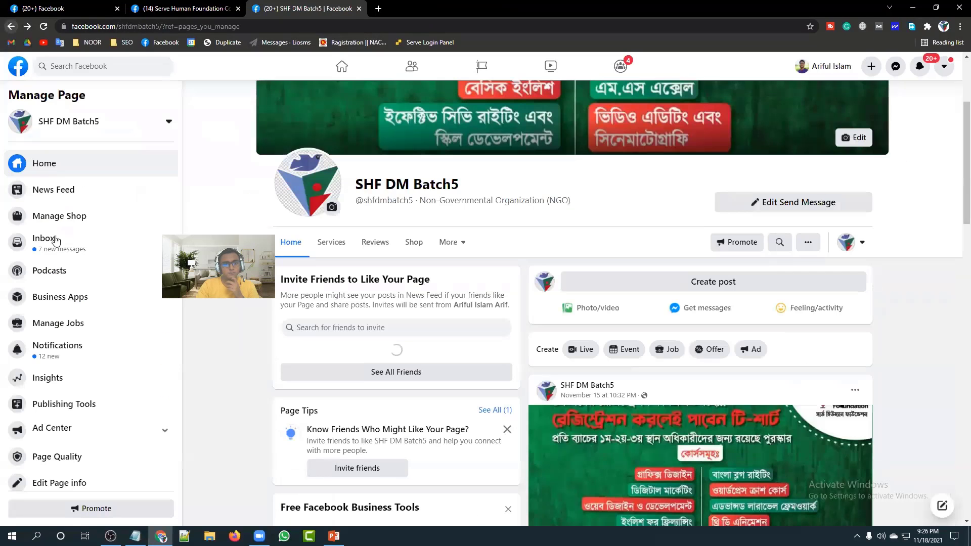
{"action": "scroll", "coordinate": [79, 474], "scroll_direction": "down", "scroll_amount": 1}
{"action": "left_click", "coordinate": [78, 476]}
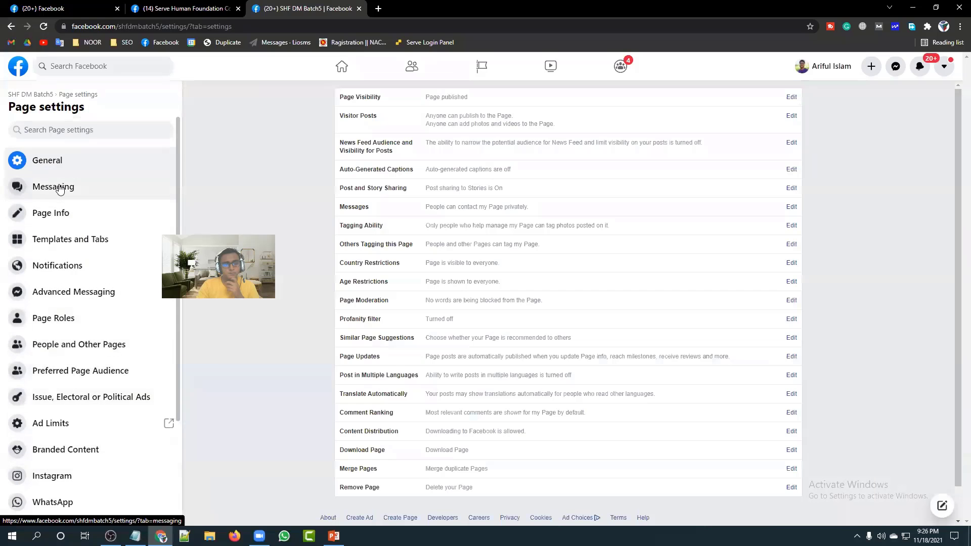
{"action": "left_click", "coordinate": [59, 189]}
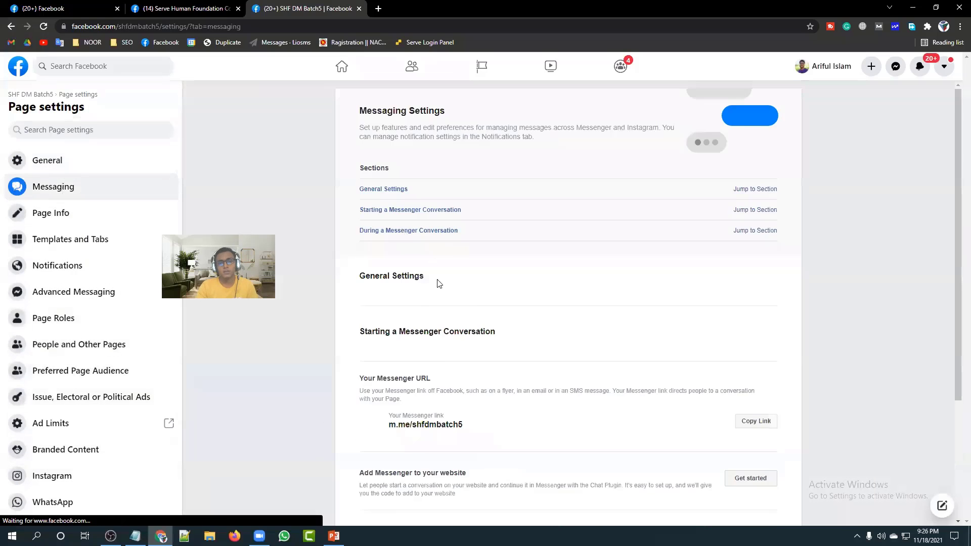
{"action": "scroll", "coordinate": [498, 352], "scroll_direction": "down", "scroll_amount": 4}
{"action": "left_click", "coordinate": [759, 380]}
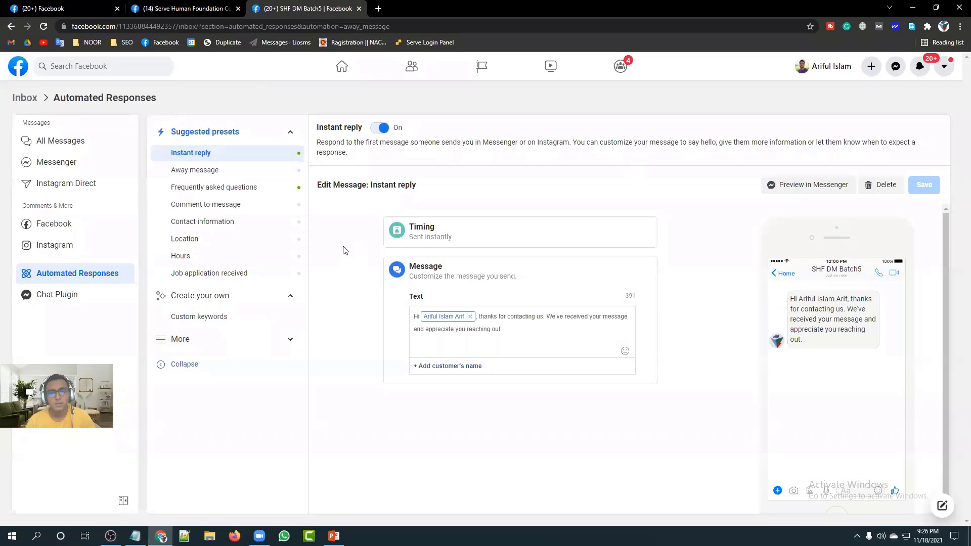
- Open the Away message preset and add a weekly away time, keeping its default start and end hours
{"action": "left_click", "coordinate": [240, 173]}
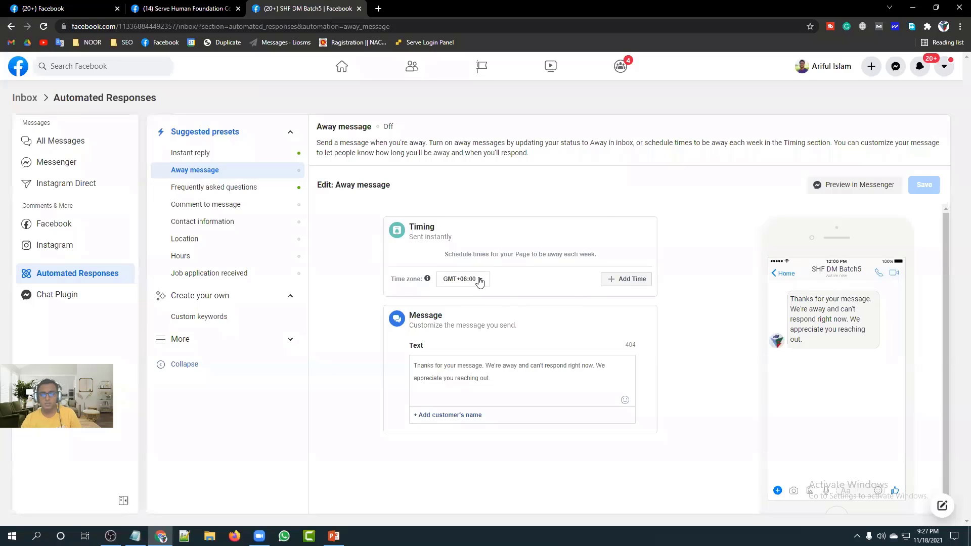
{"action": "left_click", "coordinate": [611, 280]}
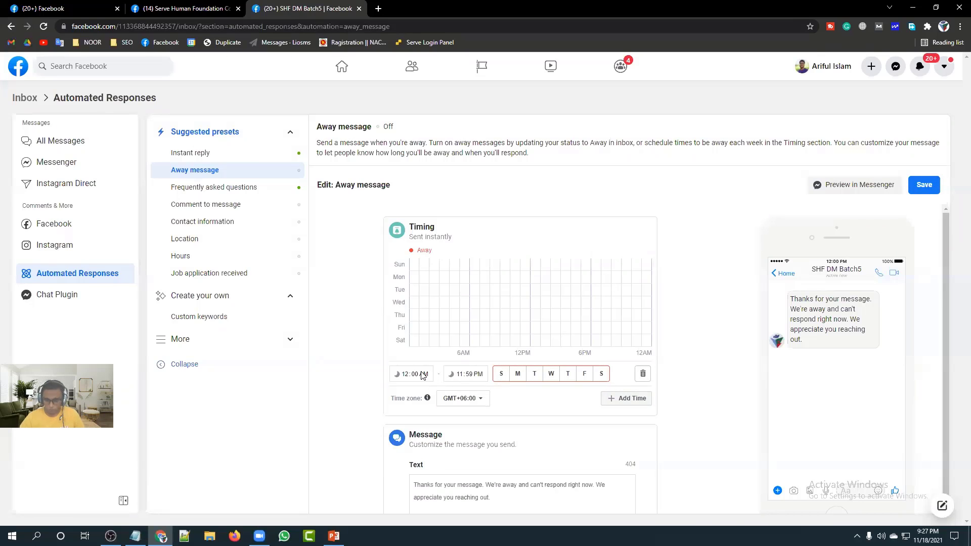
{"action": "key", "text": "ctrl+plus"}
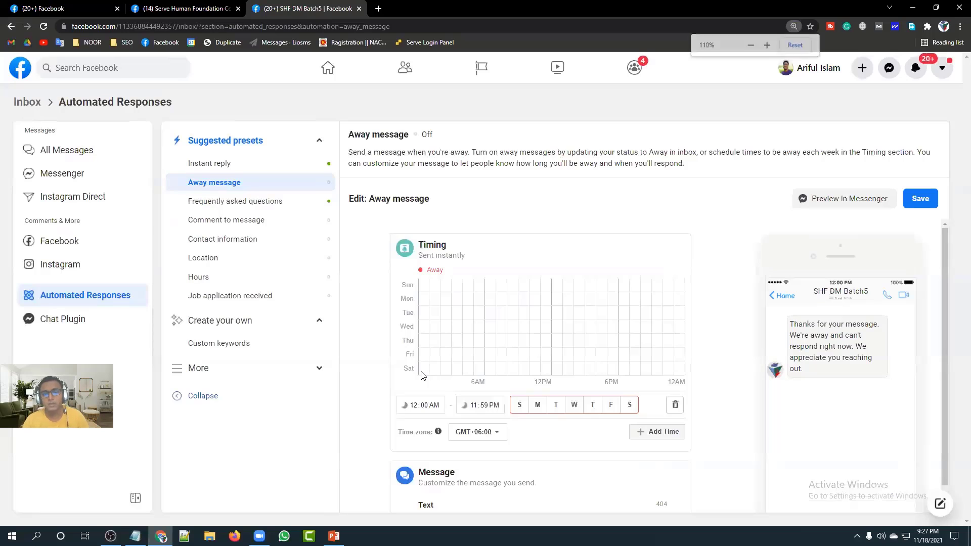
{"action": "scroll", "coordinate": [439, 354], "scroll_direction": "down", "scroll_amount": 1}
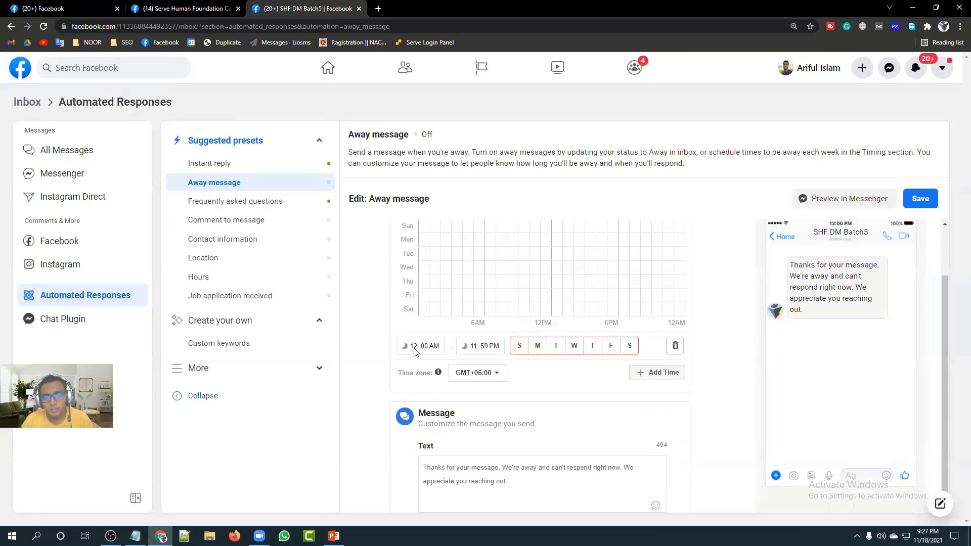
{"action": "left_click", "coordinate": [419, 347]}
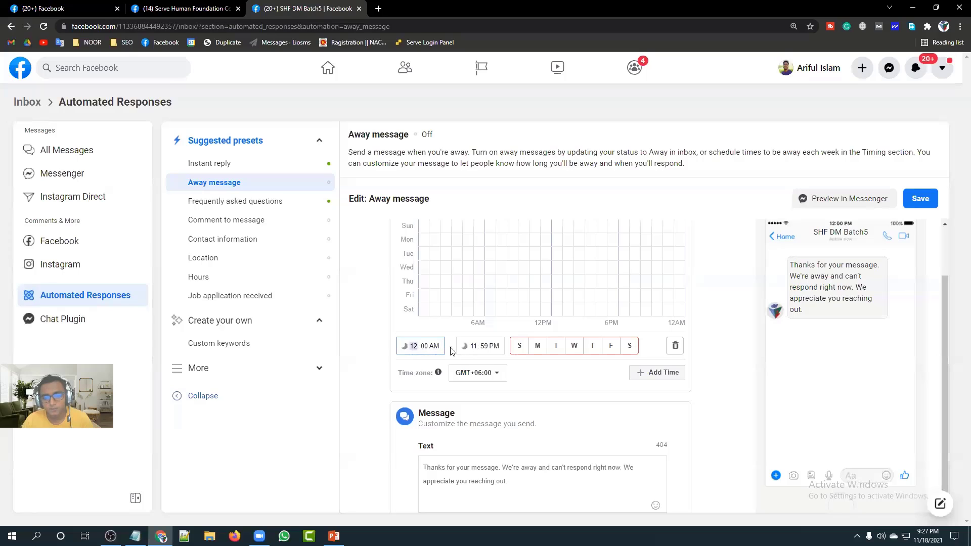
{"action": "left_click", "coordinate": [434, 347]}
{"action": "left_click", "coordinate": [475, 347]}
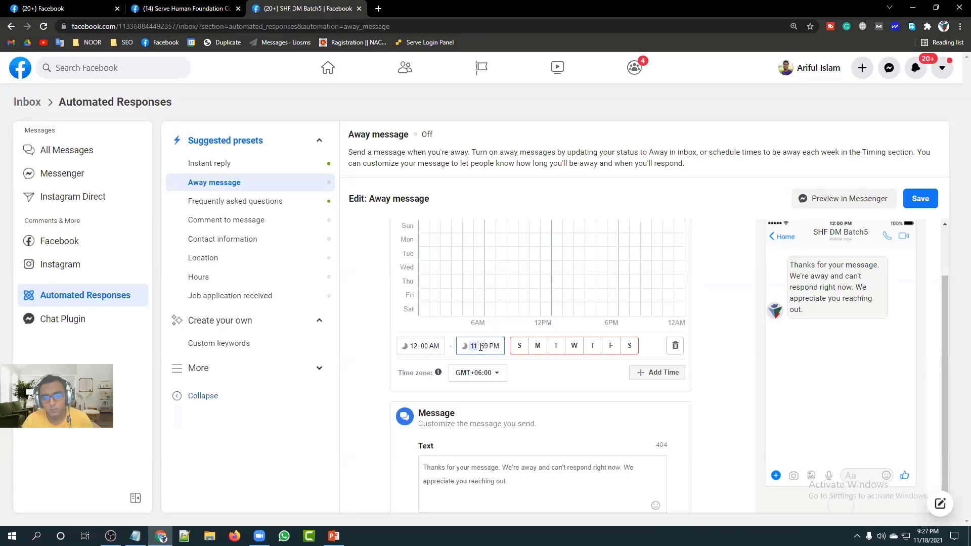
{"action": "left_click", "coordinate": [484, 347]}
- Mark all seven days of the week, Sunday through Saturday, as away in the away message schedule
{"action": "left_click", "coordinate": [611, 348]}
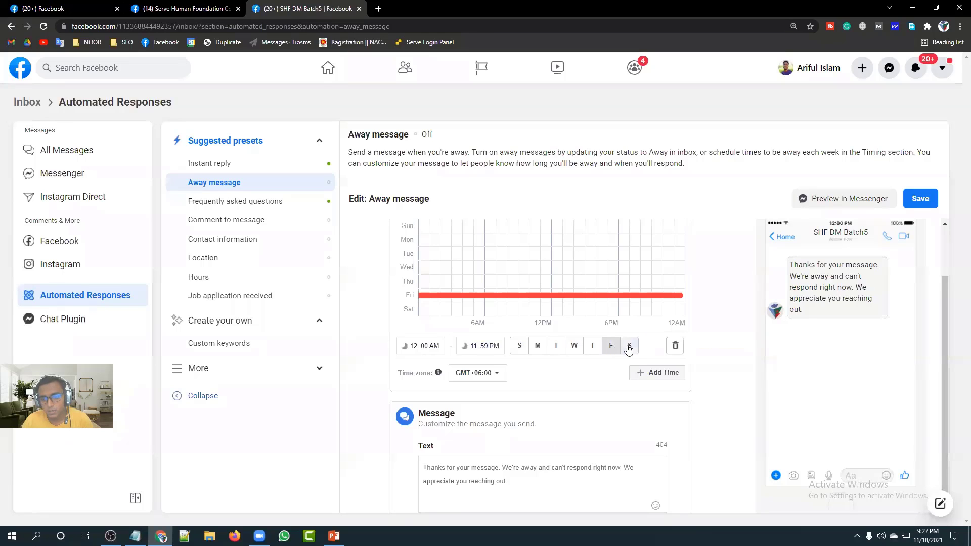
{"action": "left_click", "coordinate": [630, 347]}
{"action": "left_click", "coordinate": [521, 347]}
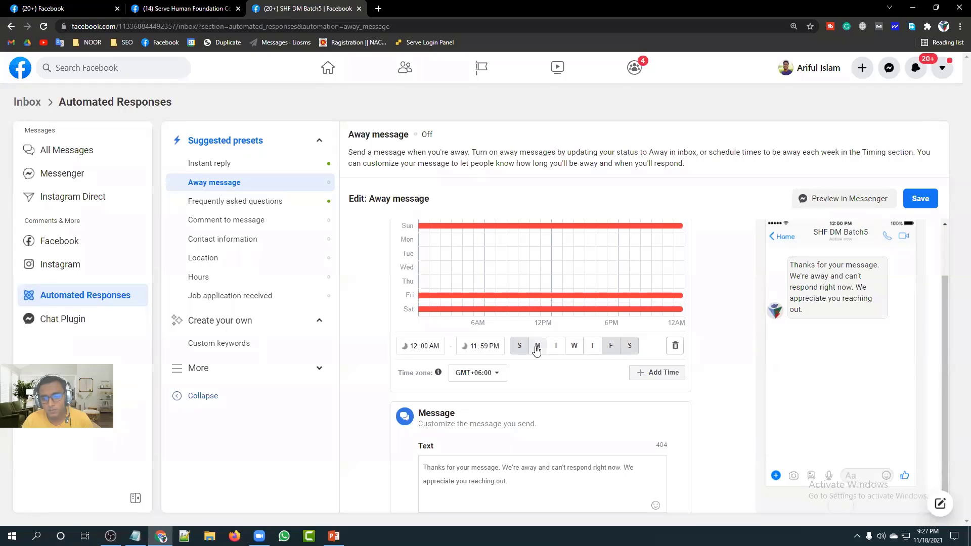
{"action": "left_click", "coordinate": [538, 348]}
{"action": "left_click", "coordinate": [556, 347]}
{"action": "left_click", "coordinate": [575, 348]}
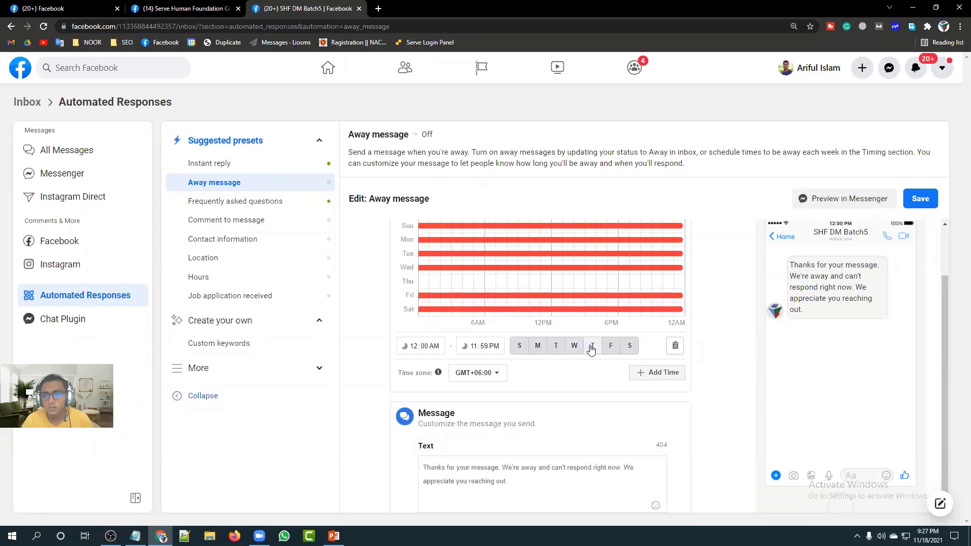
{"action": "left_click", "coordinate": [591, 348]}
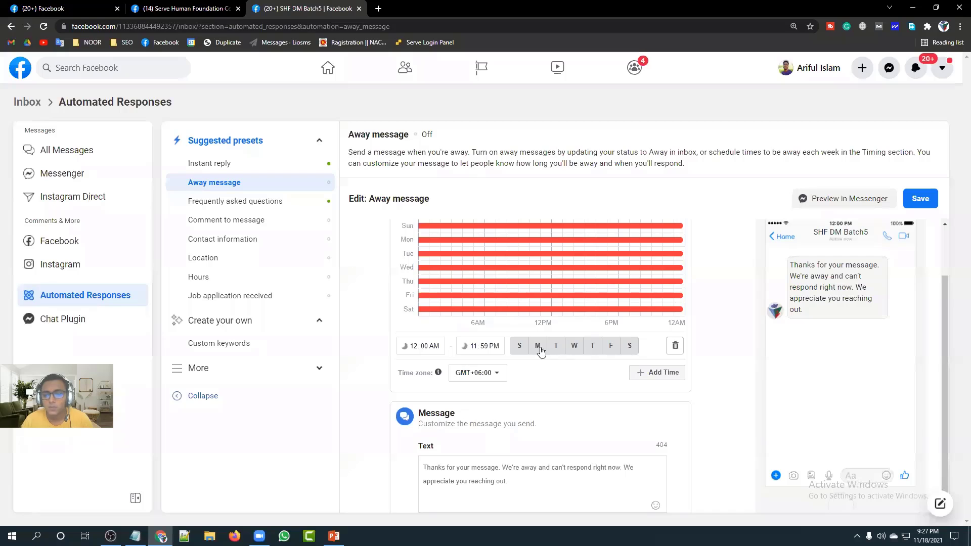
- Remove Sunday through Friday from the away message schedule, leaving only Saturday selected
{"action": "left_click", "coordinate": [518, 347]}
{"action": "left_click", "coordinate": [537, 347]}
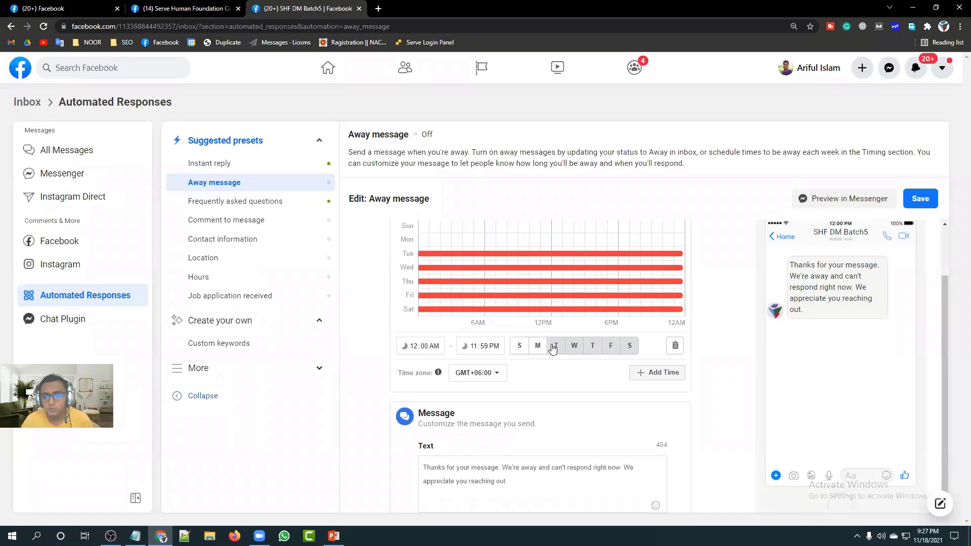
{"action": "left_click", "coordinate": [556, 348]}
{"action": "left_click", "coordinate": [573, 348]}
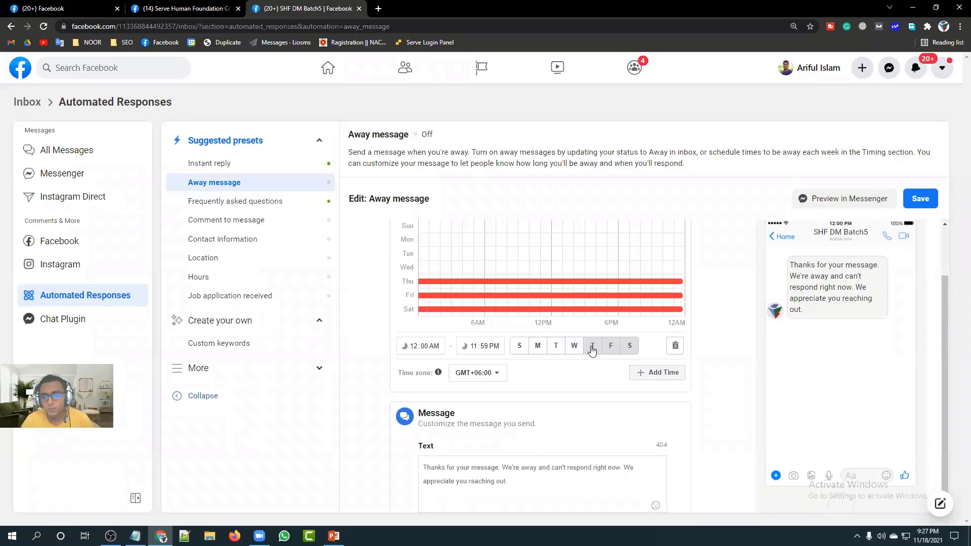
{"action": "left_click", "coordinate": [592, 348]}
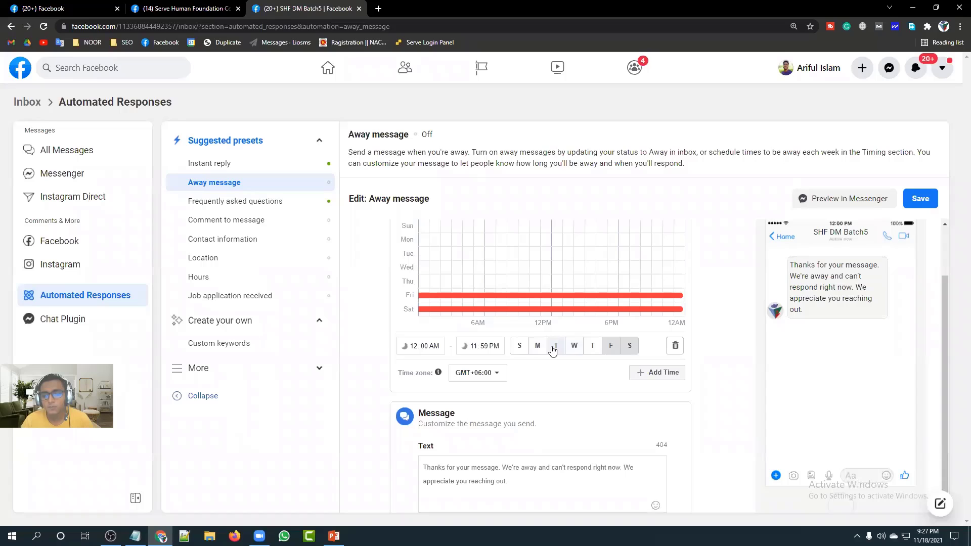
{"action": "left_click", "coordinate": [612, 348]}
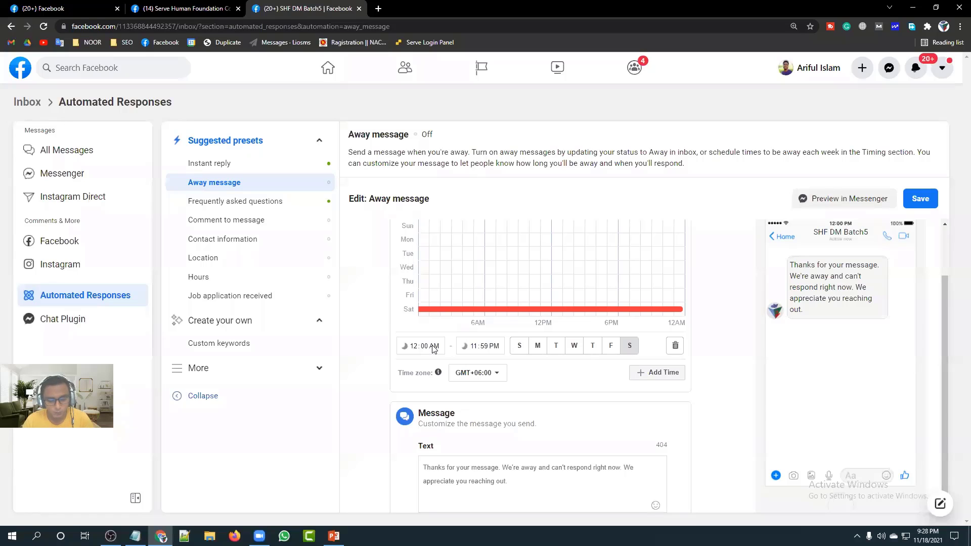
- Set the away hours for Saturday from 9:00 AM to 5:00 PM
{"action": "left_click", "coordinate": [414, 348]}
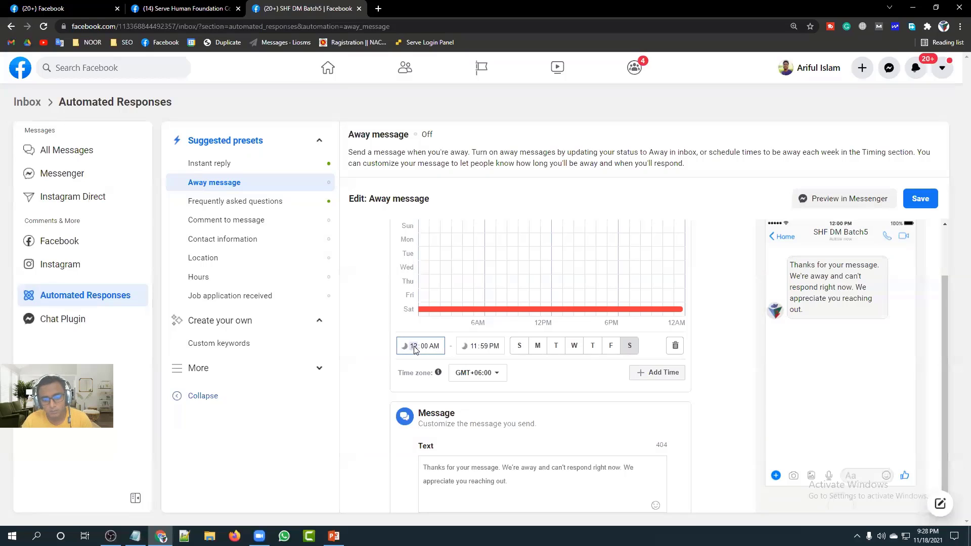
{"action": "type", "text": "9"}
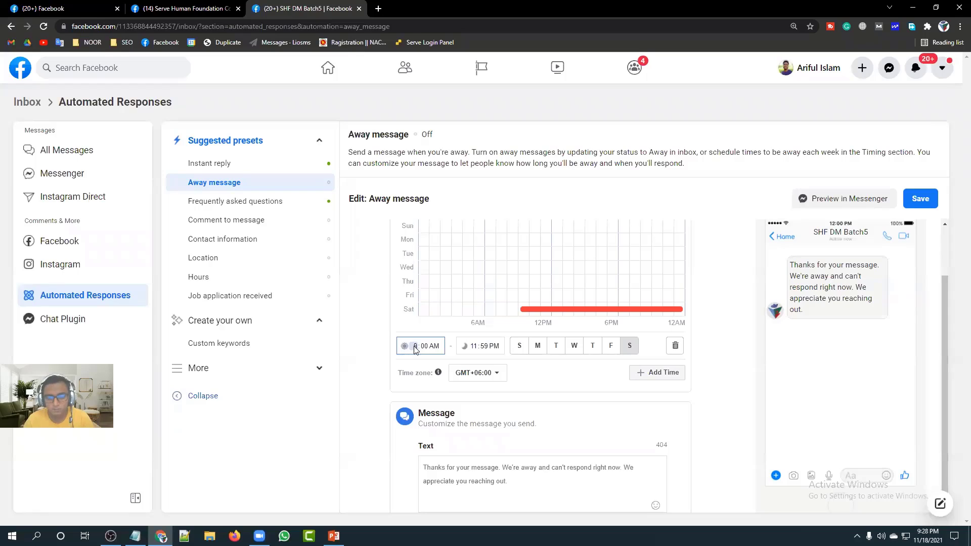
{"action": "left_click", "coordinate": [425, 349]}
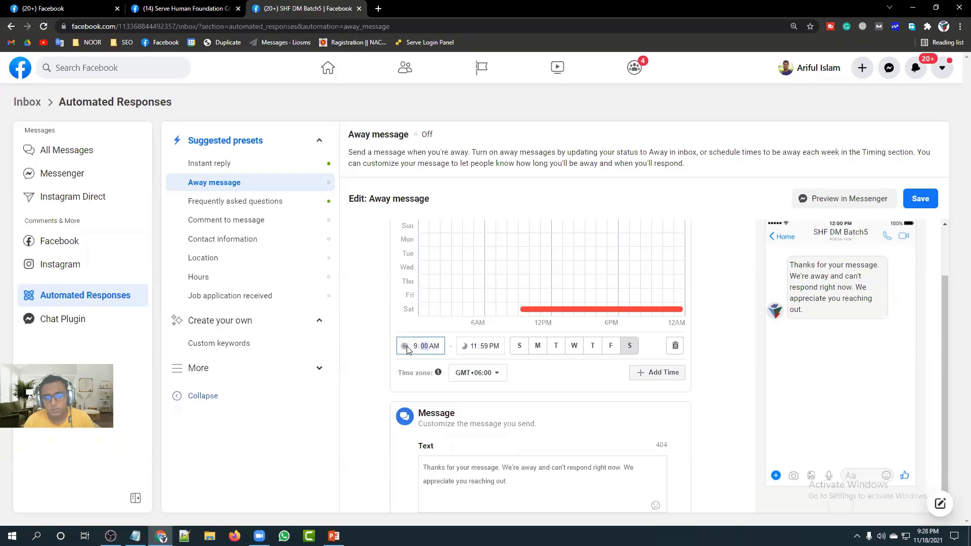
{"action": "left_click", "coordinate": [474, 349]}
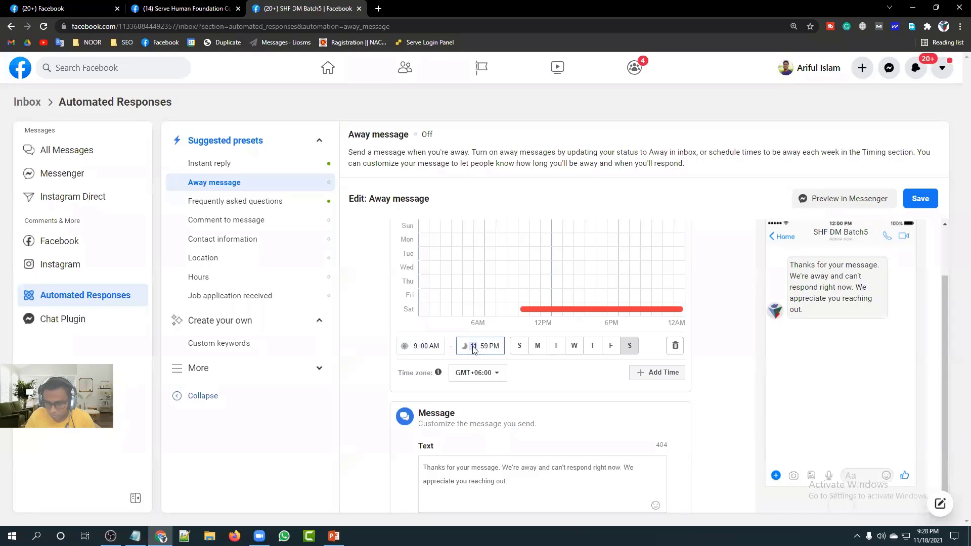
{"action": "type", "text": "5"}
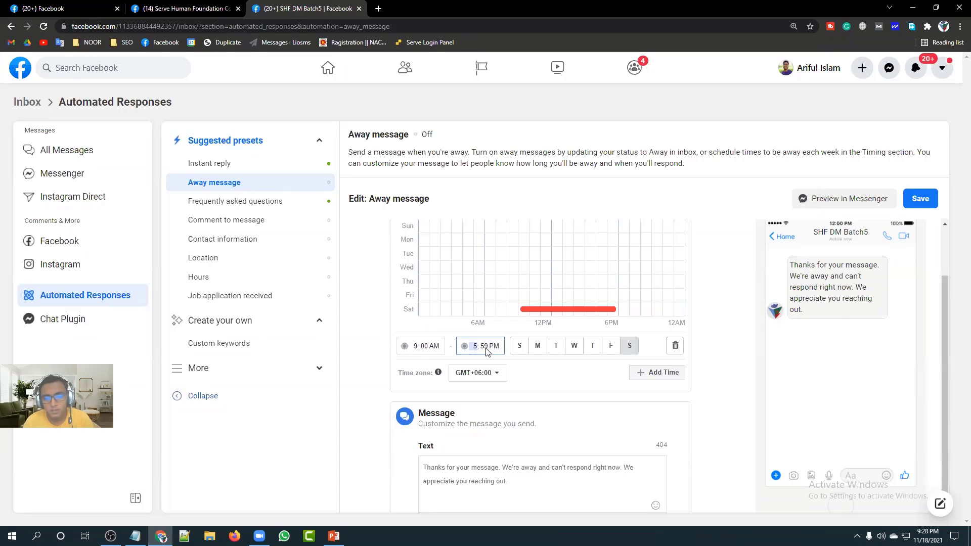
{"action": "left_click", "coordinate": [484, 348]}
{"action": "type", "text": "00"}
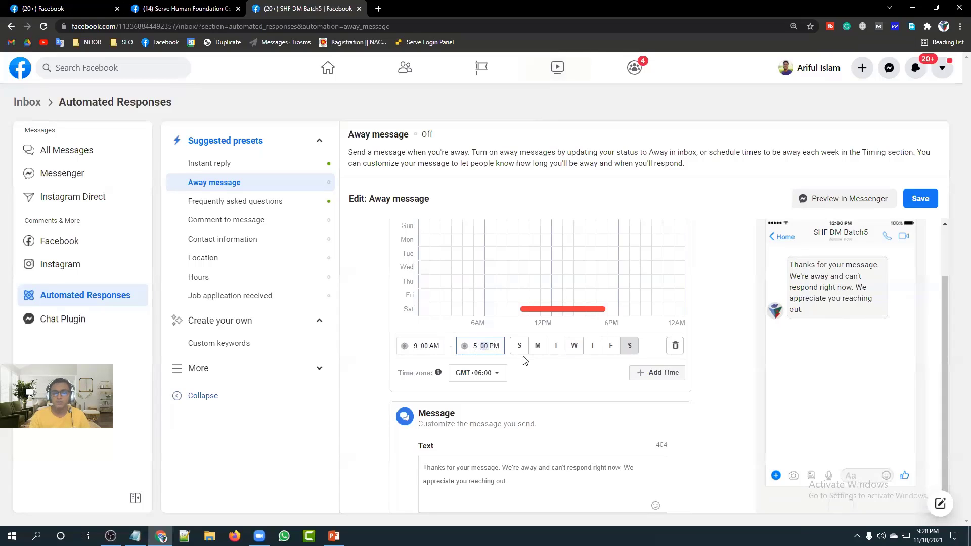
- Deselect Saturday and delete the away time from the schedule, leaving the message text as it is
{"action": "left_click", "coordinate": [530, 484]}
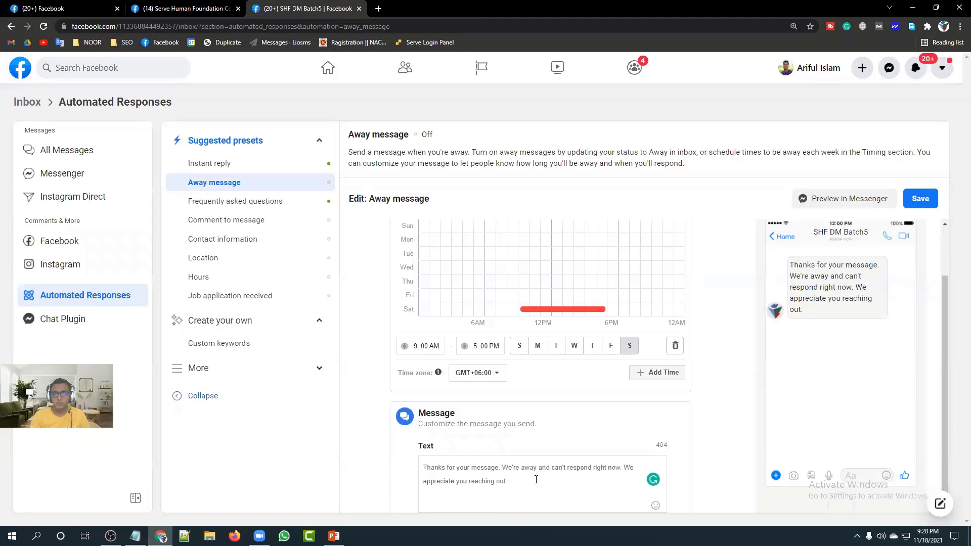
{"action": "triple_click", "coordinate": [516, 481]}
{"action": "left_click", "coordinate": [559, 485]}
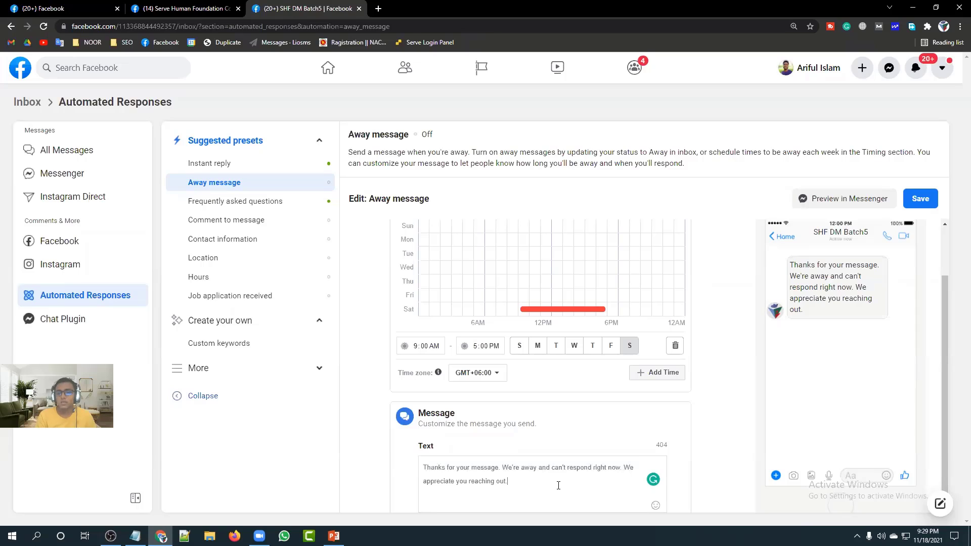
{"action": "left_click", "coordinate": [629, 347]}
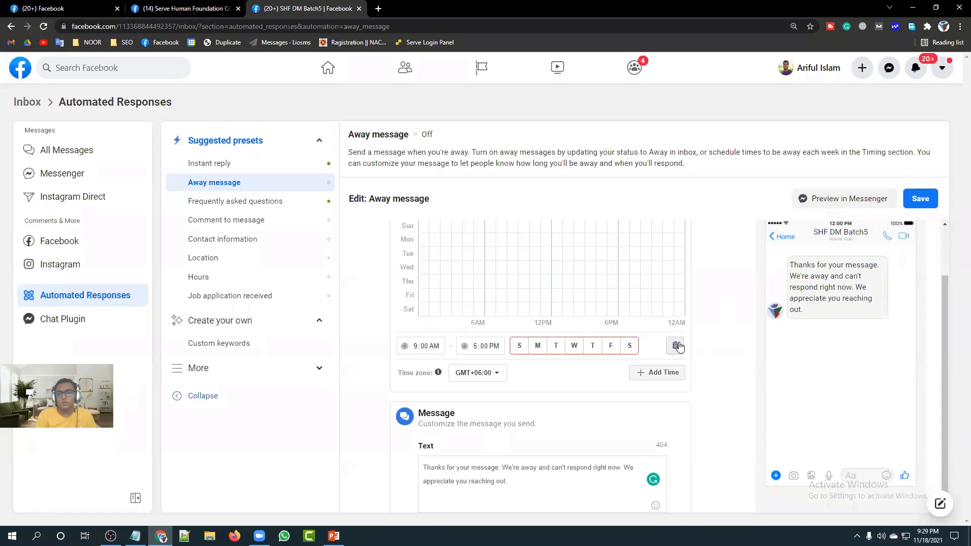
{"action": "left_click", "coordinate": [676, 346]}
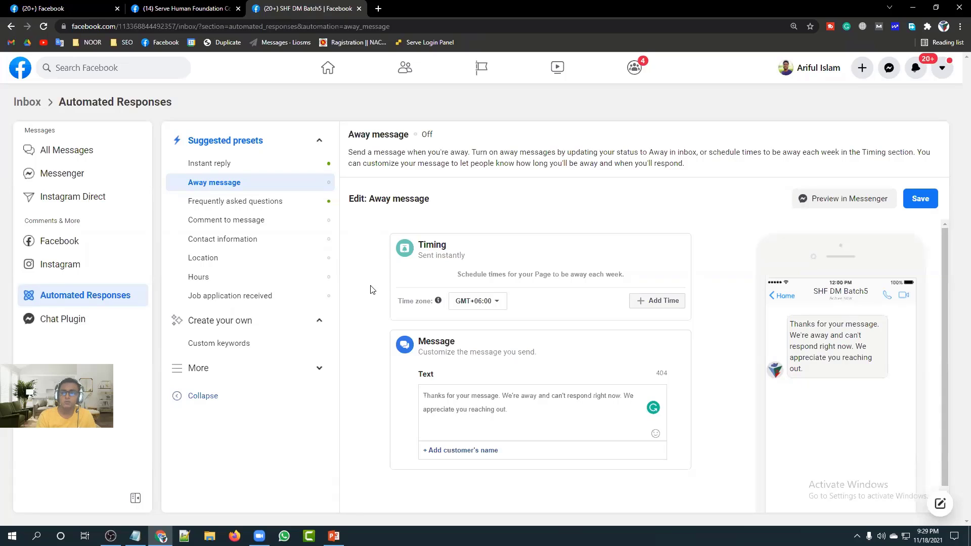
- Save the away message without a schedule and open the Frequently asked questions preset
{"action": "left_click", "coordinate": [922, 201]}
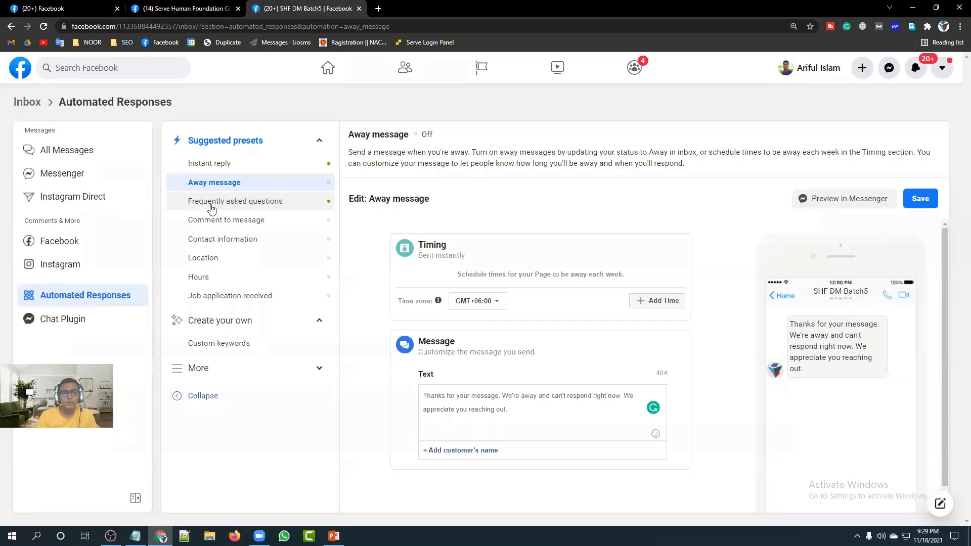
{"action": "left_click", "coordinate": [292, 206]}
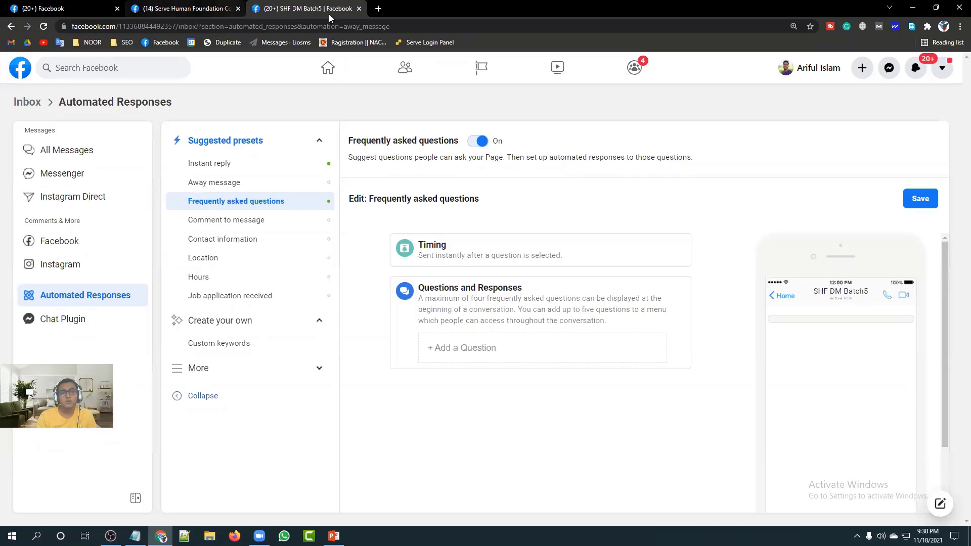
- Open the Serve Human Foundation Bangladesh page in a new Facebook tab and switch to interacting as the personal profile
{"action": "left_click", "coordinate": [378, 8]}
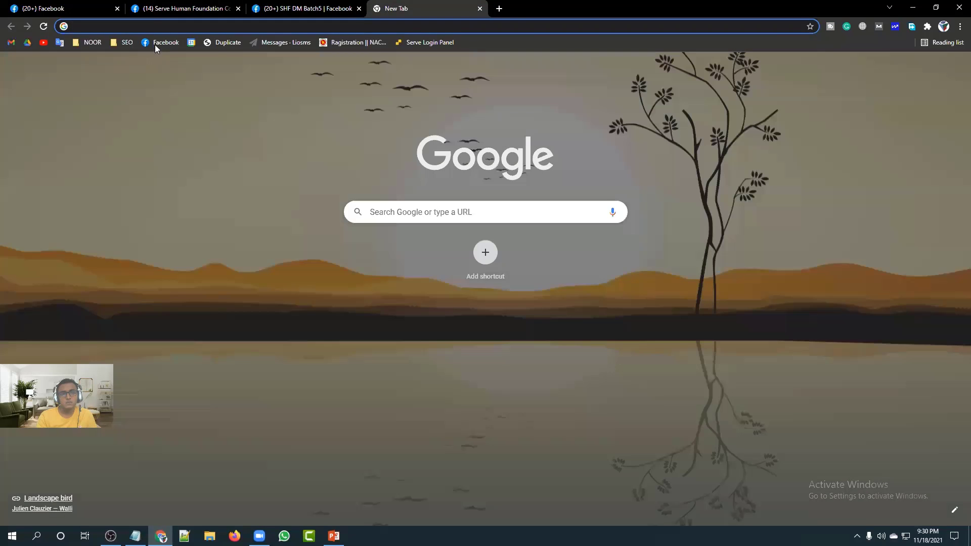
{"action": "left_click", "coordinate": [154, 43]}
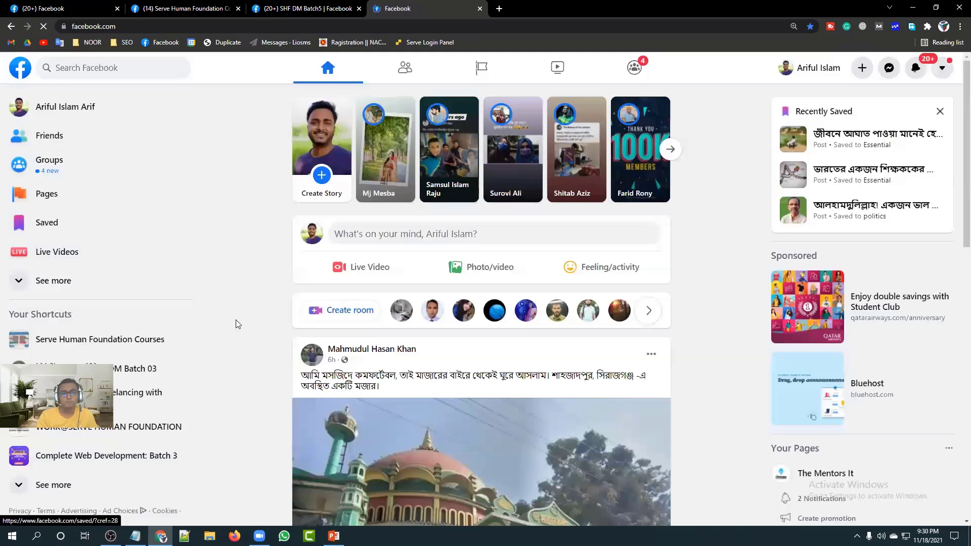
{"action": "left_click", "coordinate": [57, 198]}
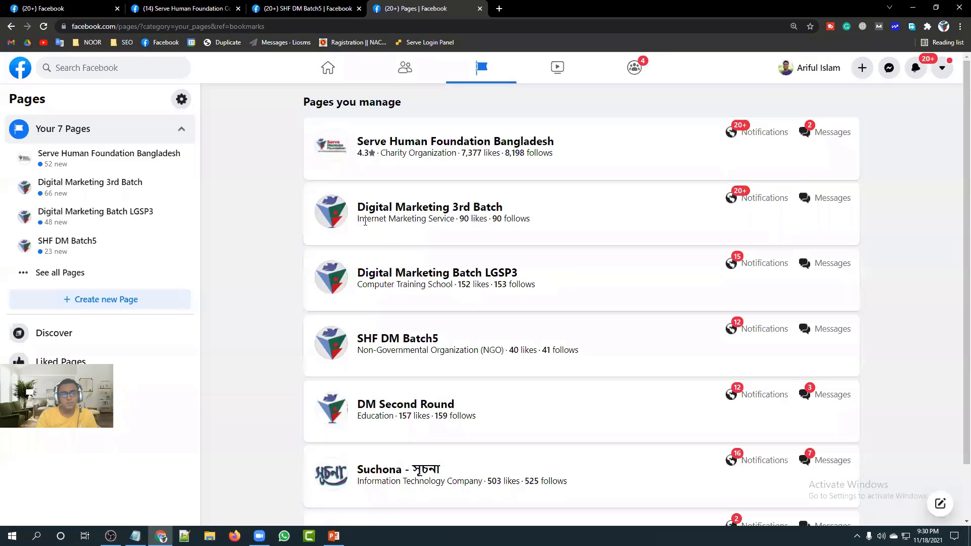
{"action": "left_click", "coordinate": [470, 142]}
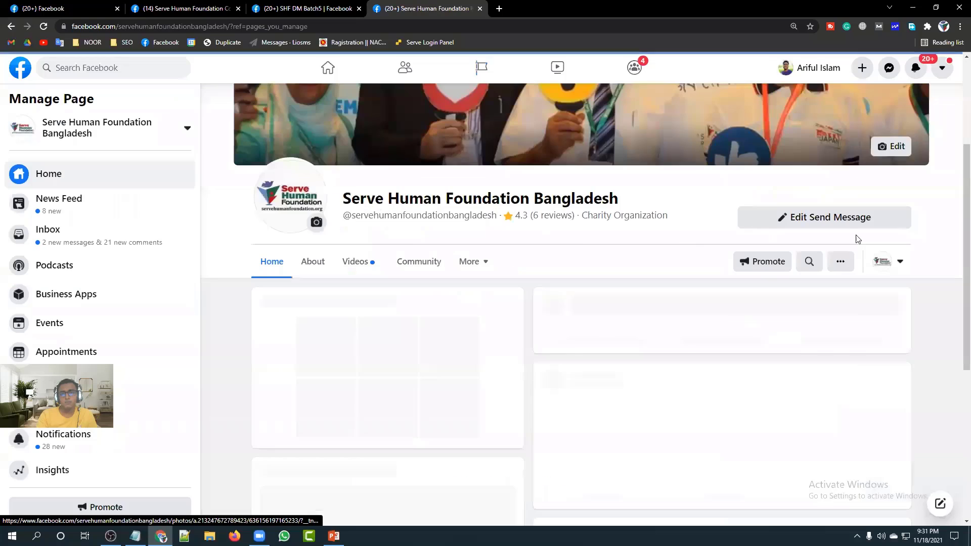
{"action": "left_click", "coordinate": [888, 260]}
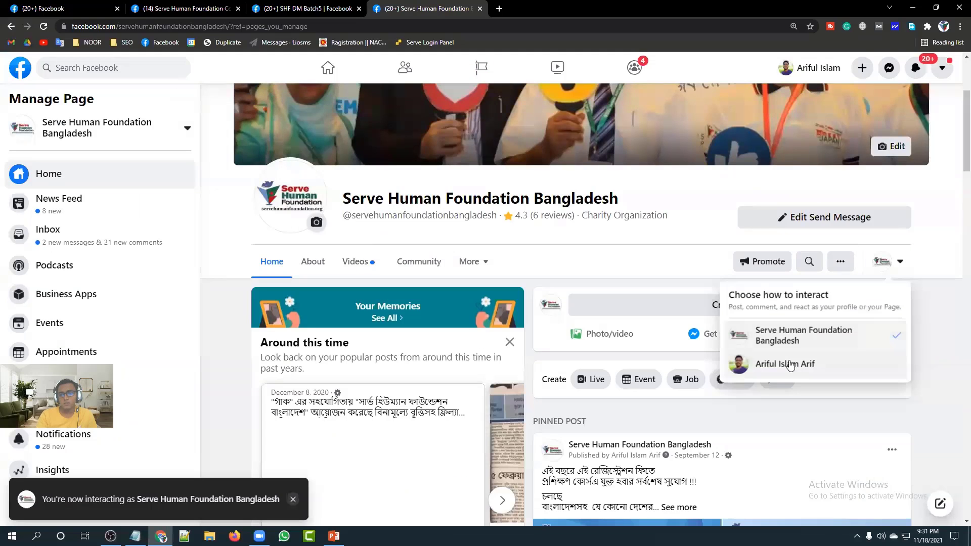
{"action": "left_click", "coordinate": [784, 364]}
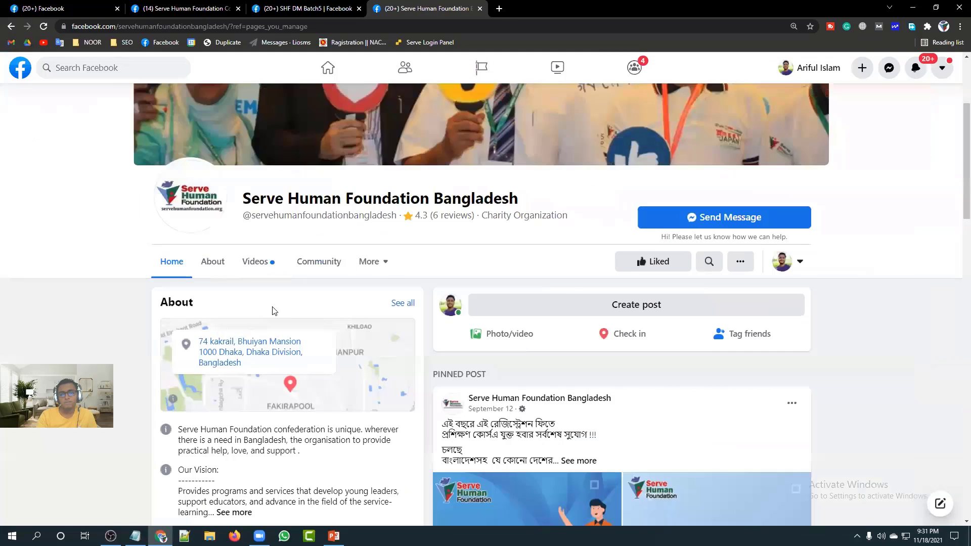
- Open the Messenger chat of the Serve Human Foundation Bangladesh page and examine its menu of frequently asked questions
{"action": "scroll", "coordinate": [273, 309], "scroll_direction": "down", "scroll_amount": 3}
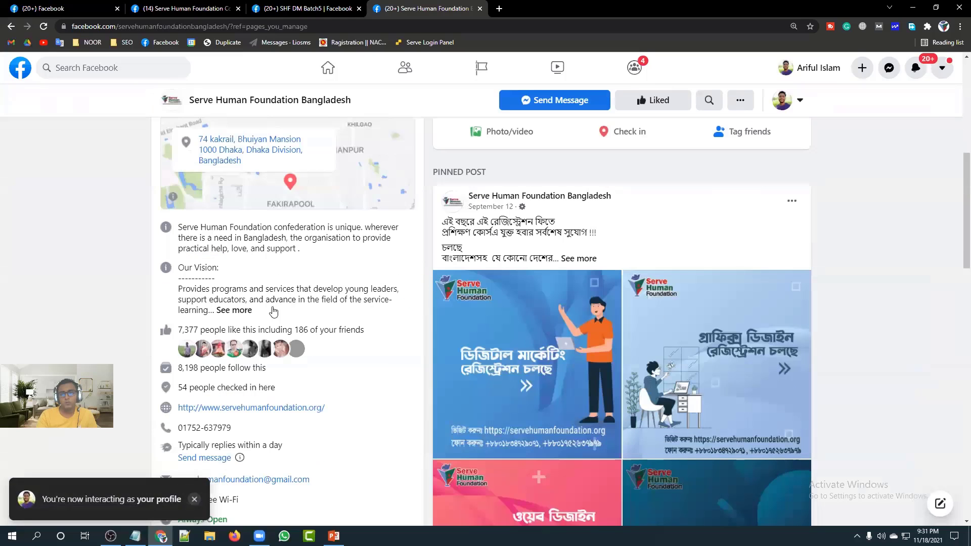
{"action": "scroll", "coordinate": [272, 310], "scroll_direction": "up", "scroll_amount": 5}
{"action": "left_click", "coordinate": [719, 399]}
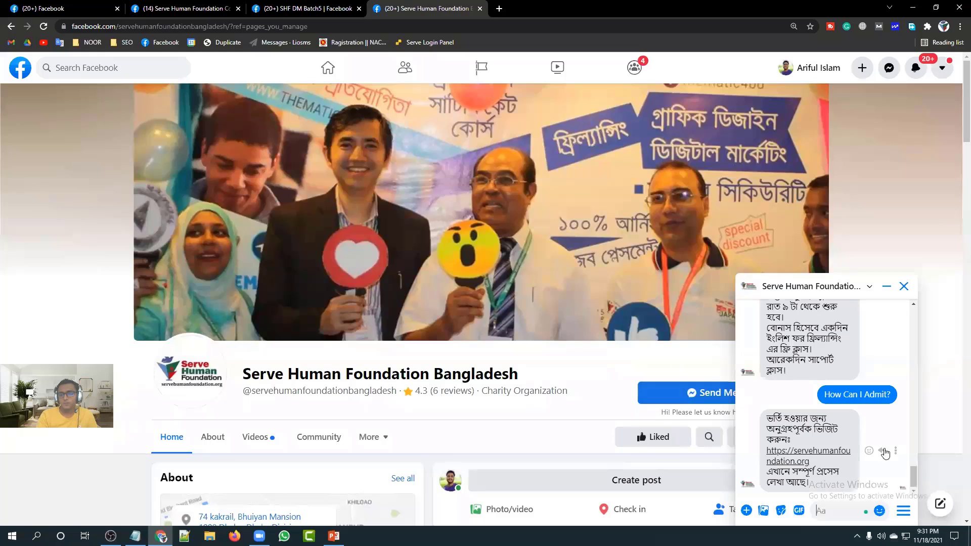
{"action": "left_click", "coordinate": [903, 512]}
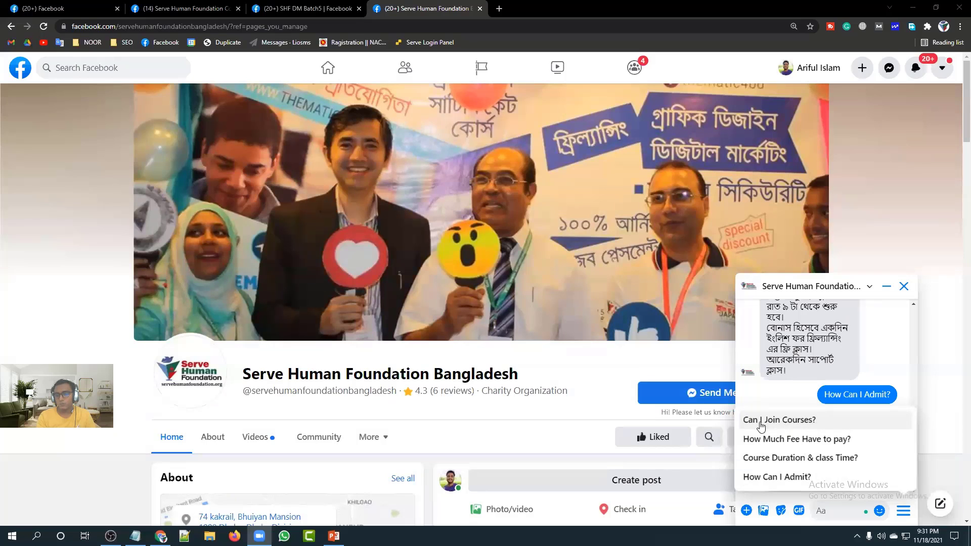
- Ask each of the four menu questions in the Serve Human Foundation Bangladesh chat, examine the automatic replies, and close the chat
{"action": "left_click", "coordinate": [798, 424]}
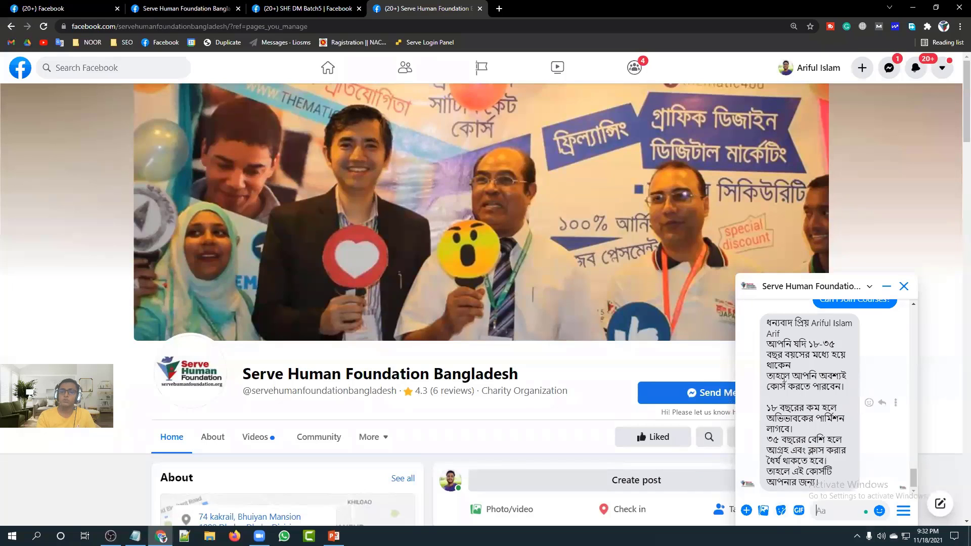
{"action": "left_click", "coordinate": [903, 511]}
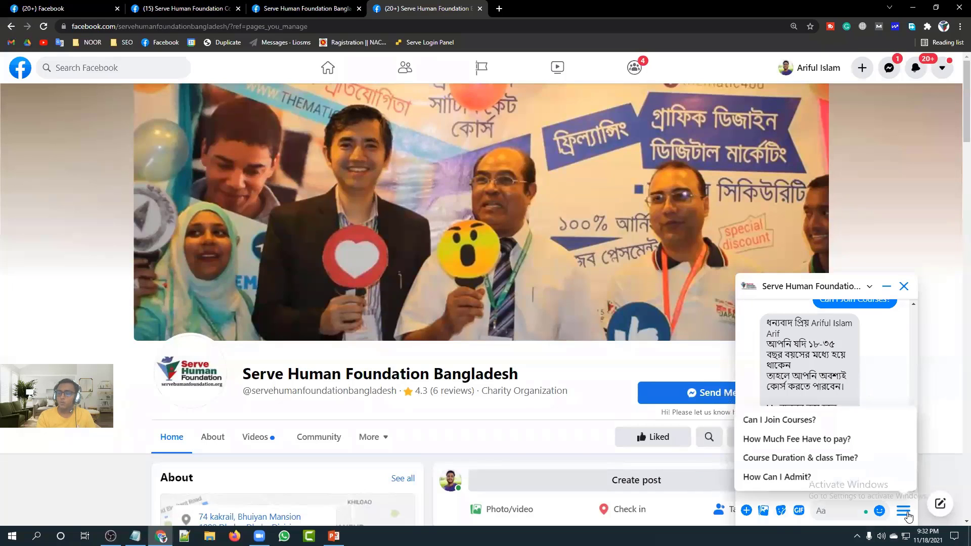
{"action": "left_click", "coordinate": [783, 439]}
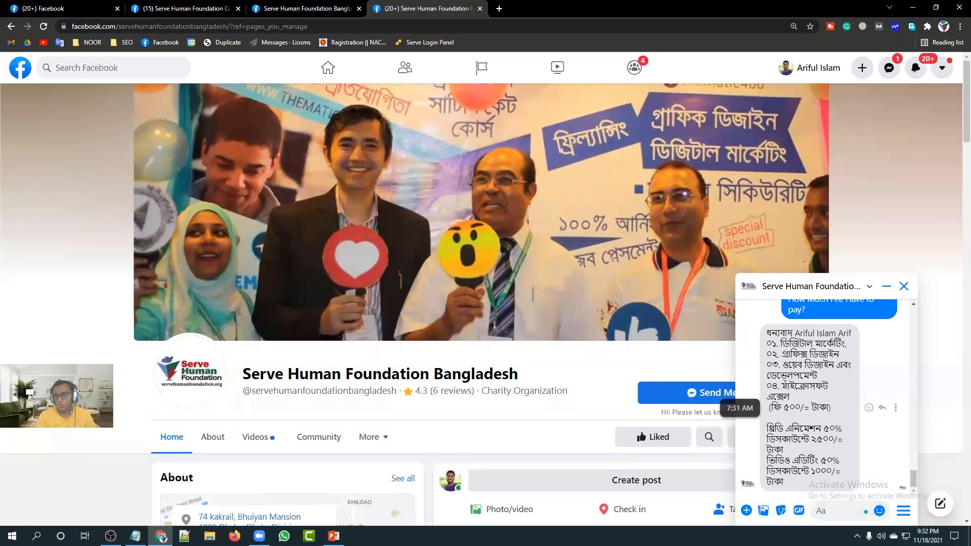
{"action": "left_click", "coordinate": [903, 511]}
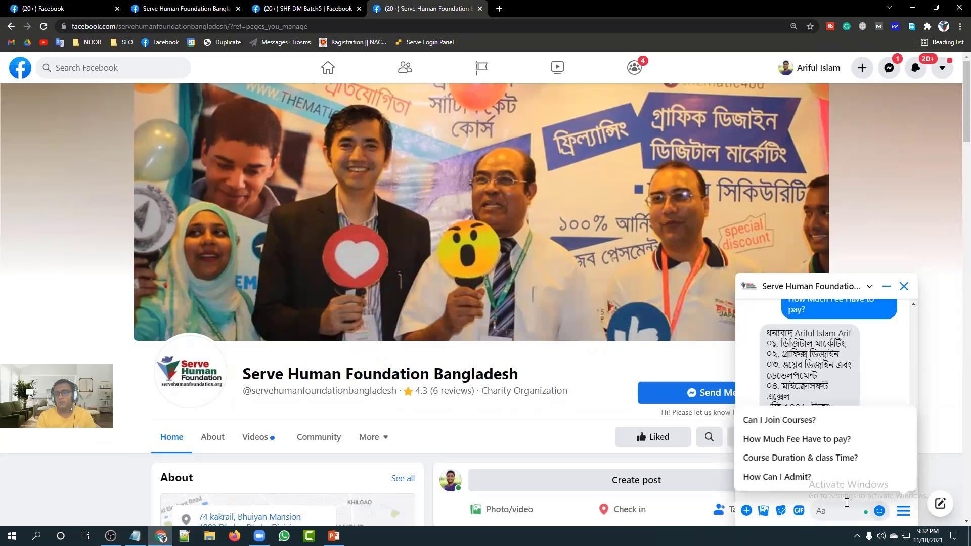
{"action": "left_click", "coordinate": [786, 458]}
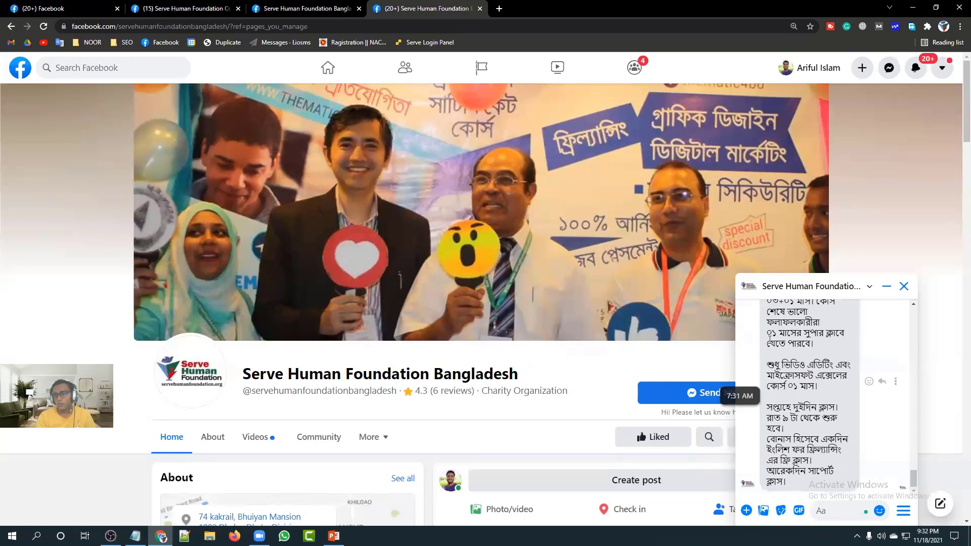
{"action": "left_click", "coordinate": [907, 516]}
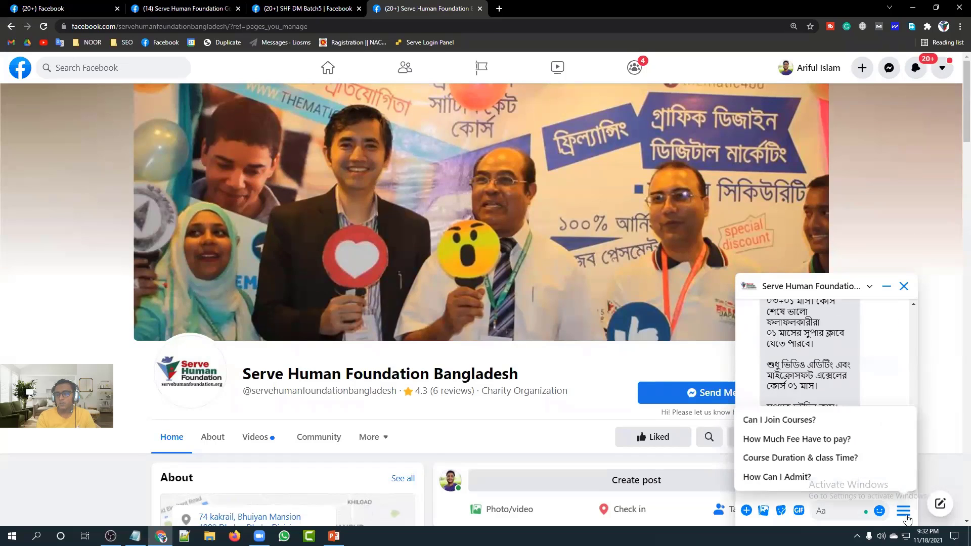
{"action": "left_click", "coordinate": [805, 480]}
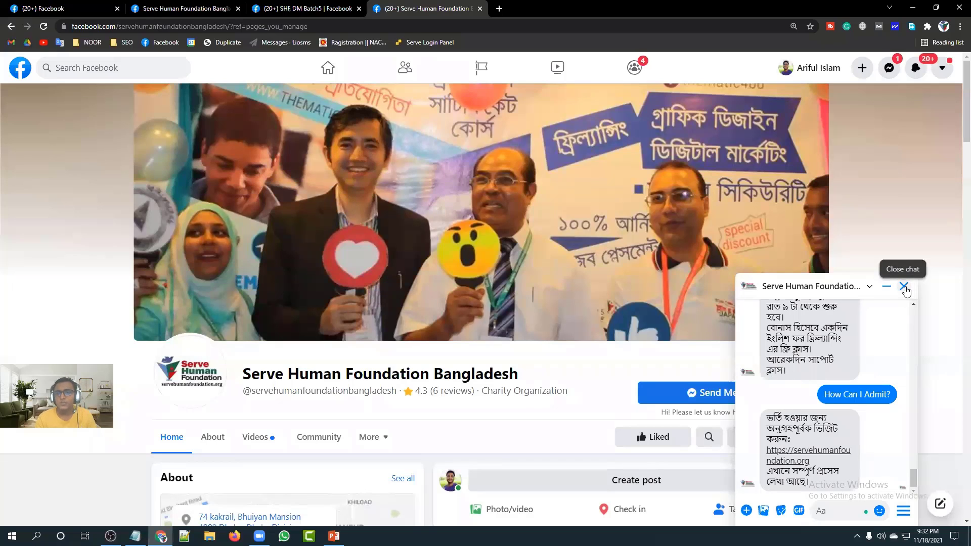
{"action": "left_click", "coordinate": [904, 288]}
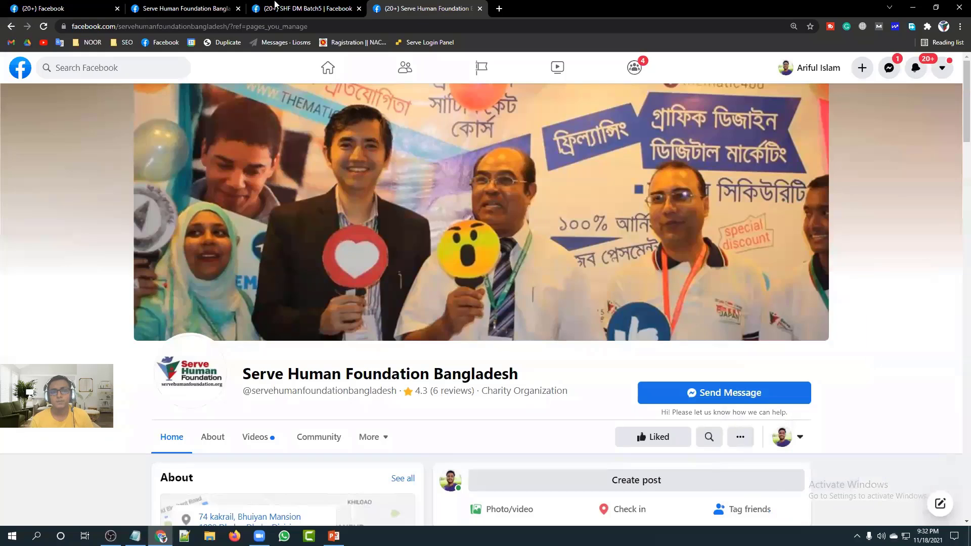
- Return to the SHF DM Batch5 automated responses and add a first question to the Frequently asked questions preset
{"action": "left_click", "coordinate": [303, 9]}
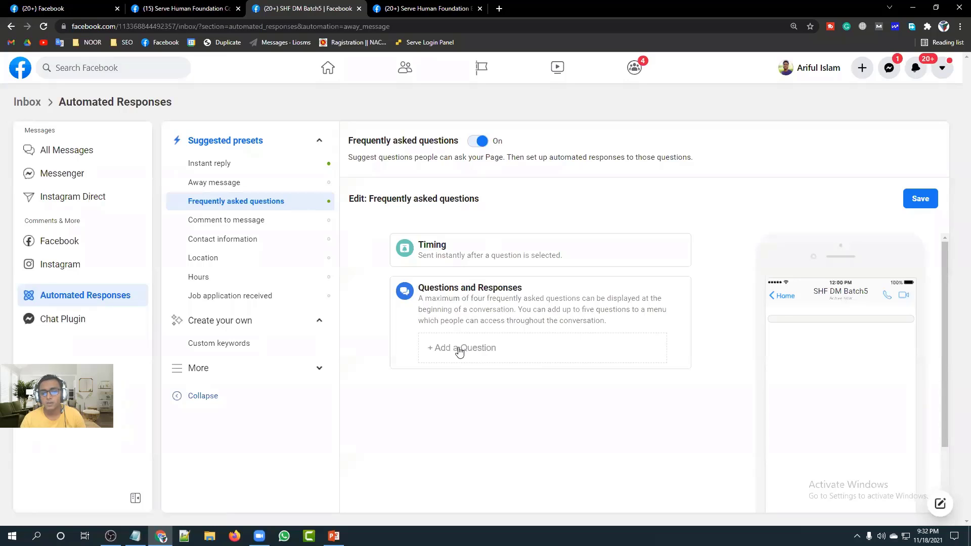
{"action": "left_click", "coordinate": [492, 349]}
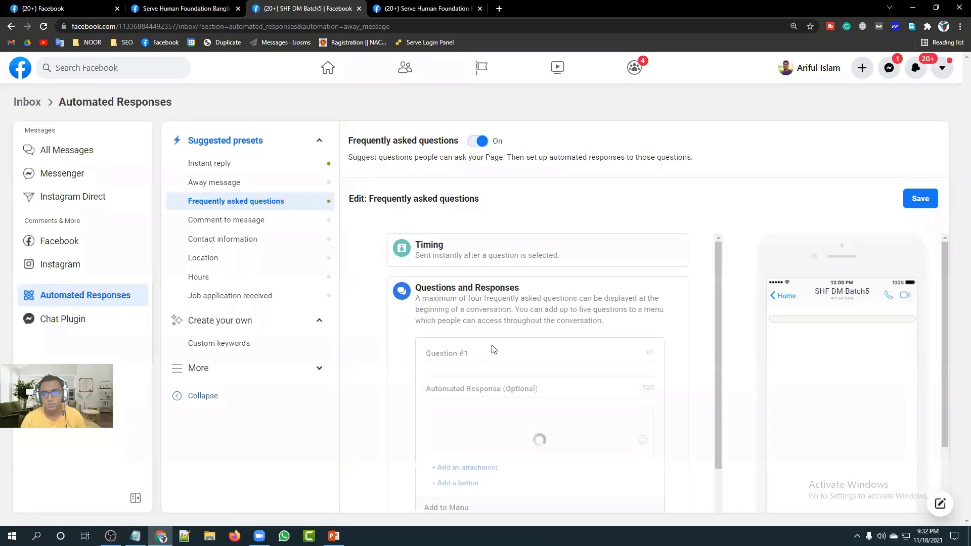
{"action": "scroll", "coordinate": [495, 356], "scroll_direction": "down", "scroll_amount": 2}
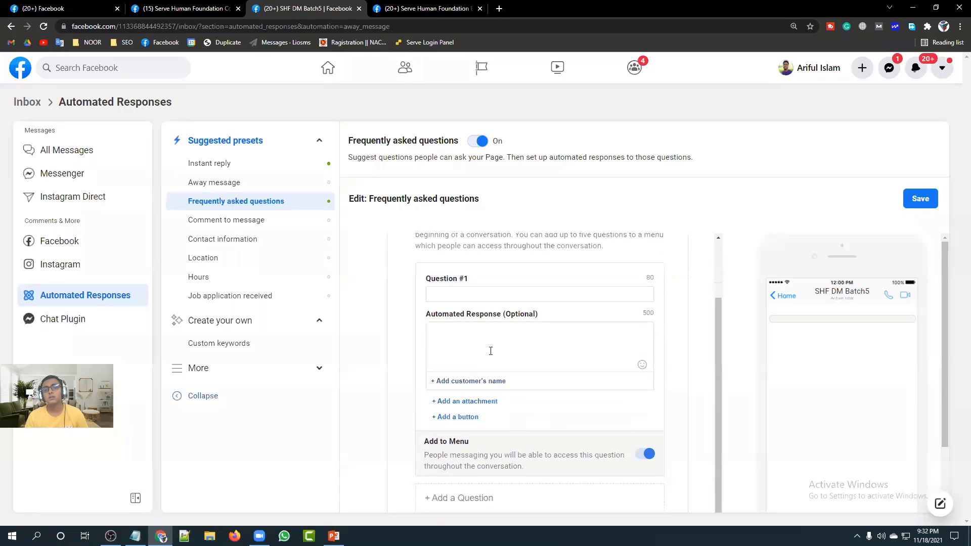
- Enter "Is Anyone available for Chat?" as the text of Question #1, with "available" spelled correctly
{"action": "left_click", "coordinate": [493, 293]}
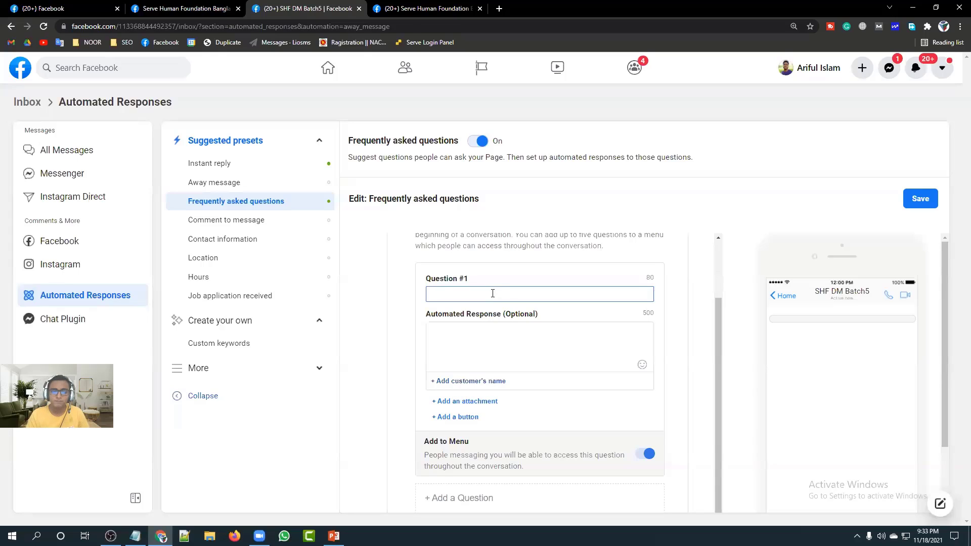
{"action": "type", "text": "Is"}
{"action": "type", "text": " Any"}
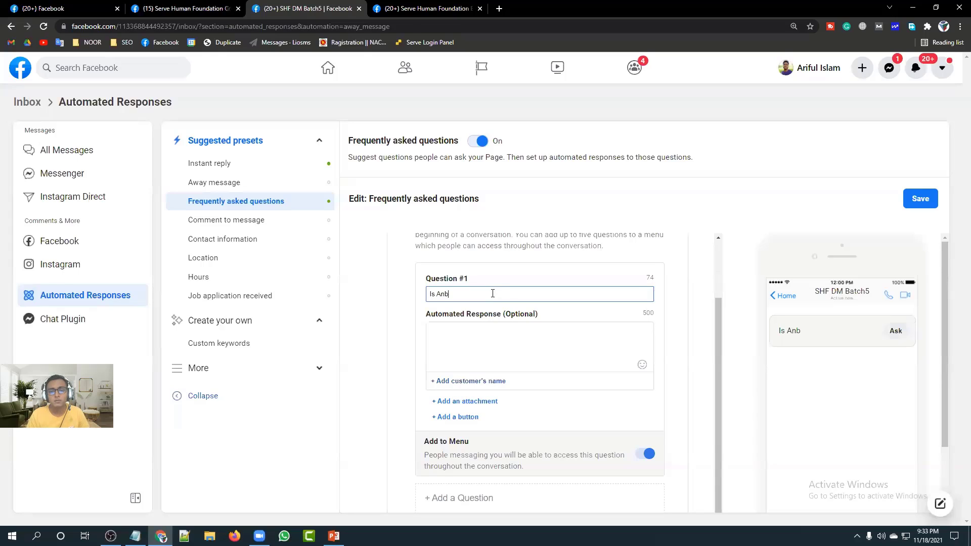
{"action": "type", "text": "one "}
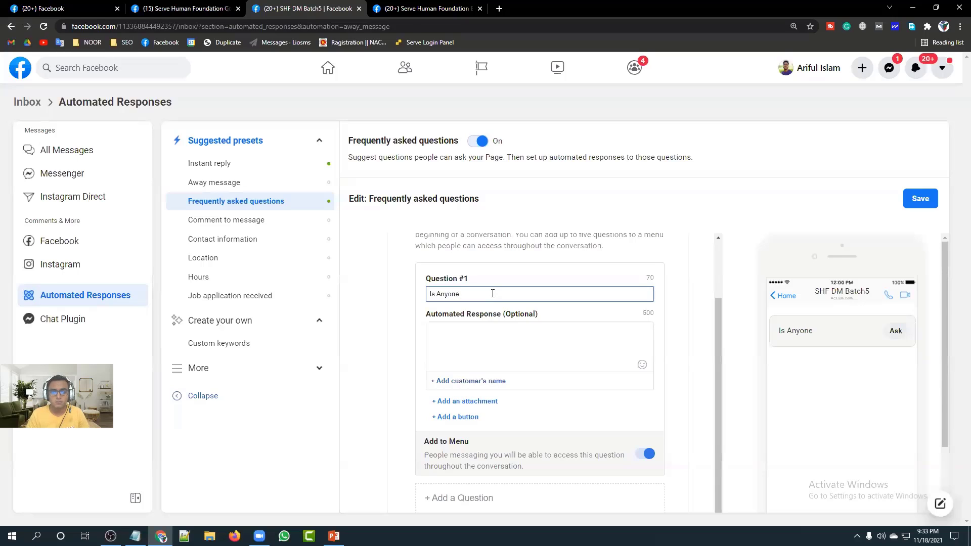
{"action": "type", "text": "A"}
{"action": "key", "text": "BackSpace"}
{"action": "type", "text": "v"}
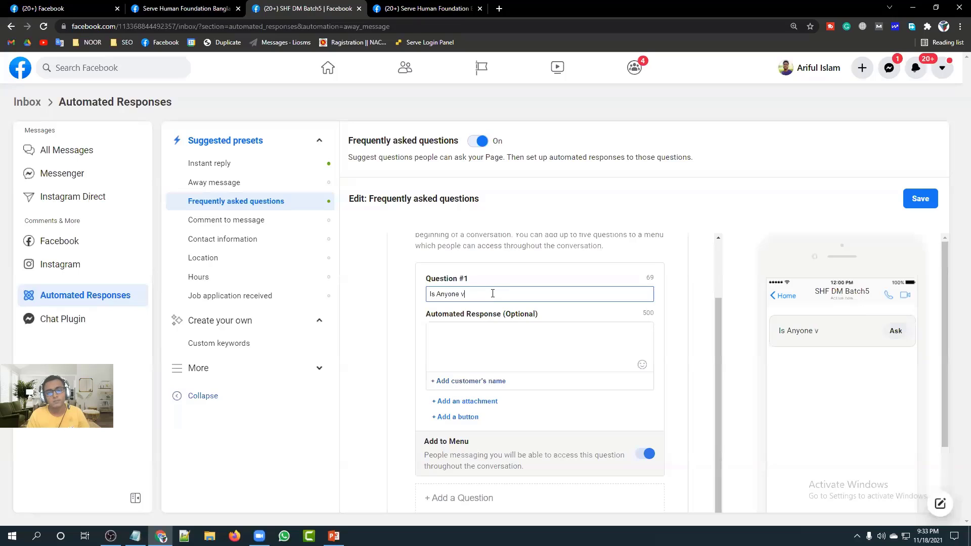
{"action": "key", "text": "BackSpace"}
{"action": "type", "text": "avai"}
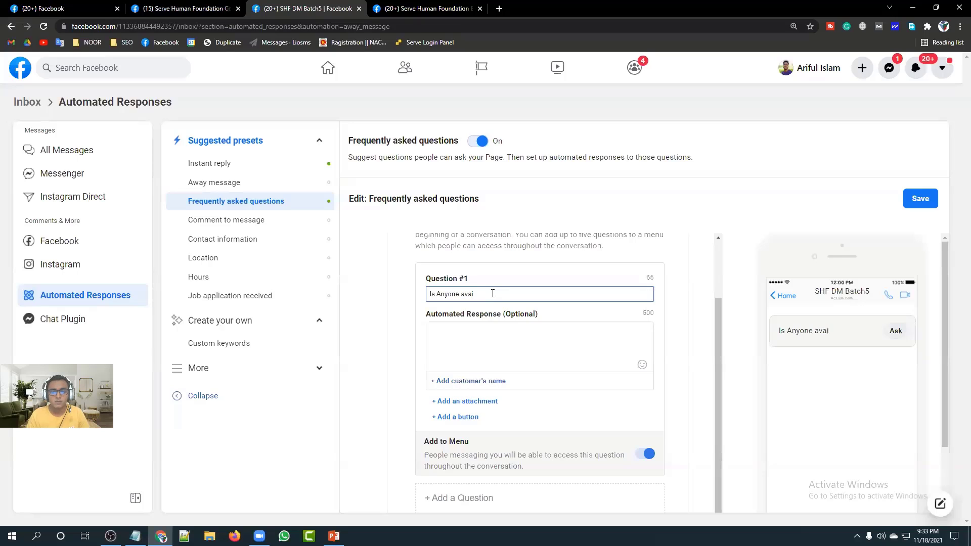
{"action": "type", "text": "lable"}
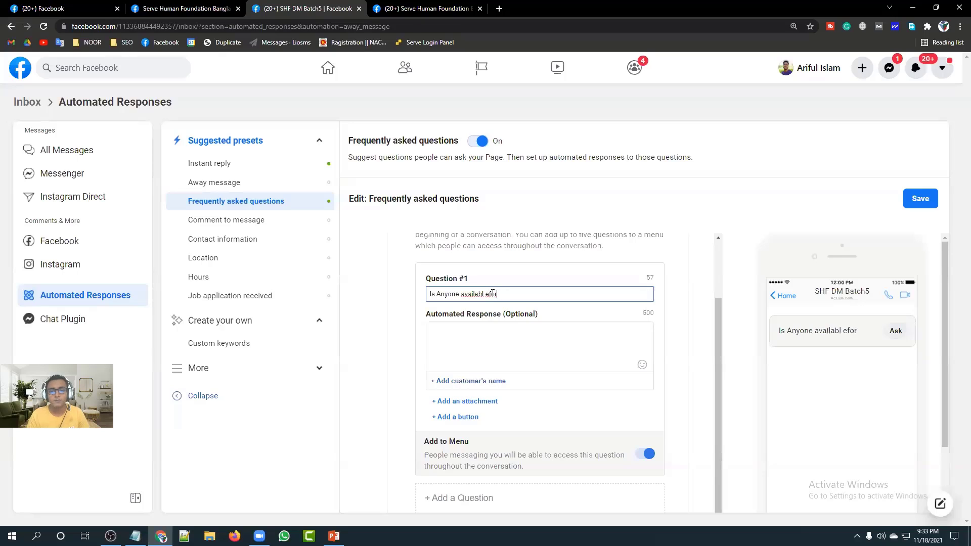
{"action": "key", "text": "BackSpace"}
{"action": "type", "text": "for "}
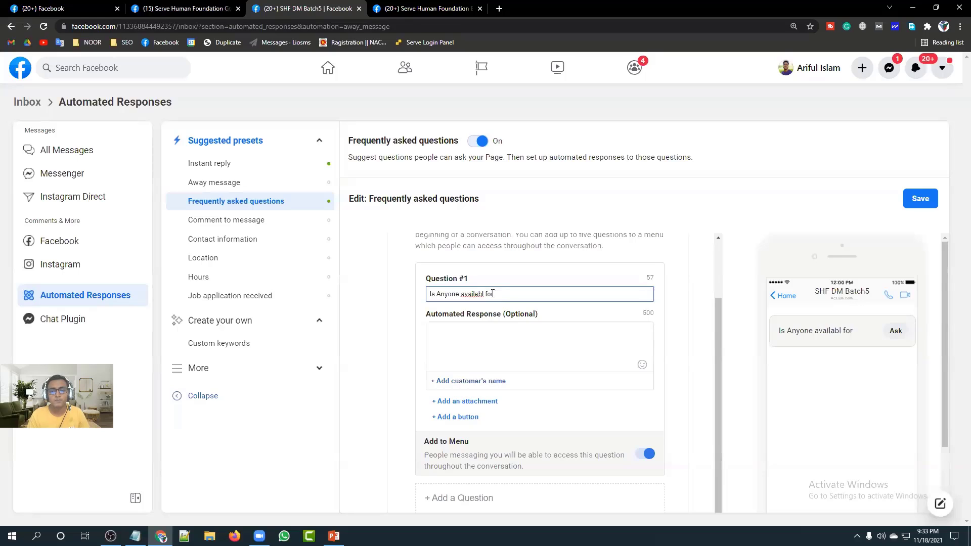
{"action": "type", "text": "Chat?"}
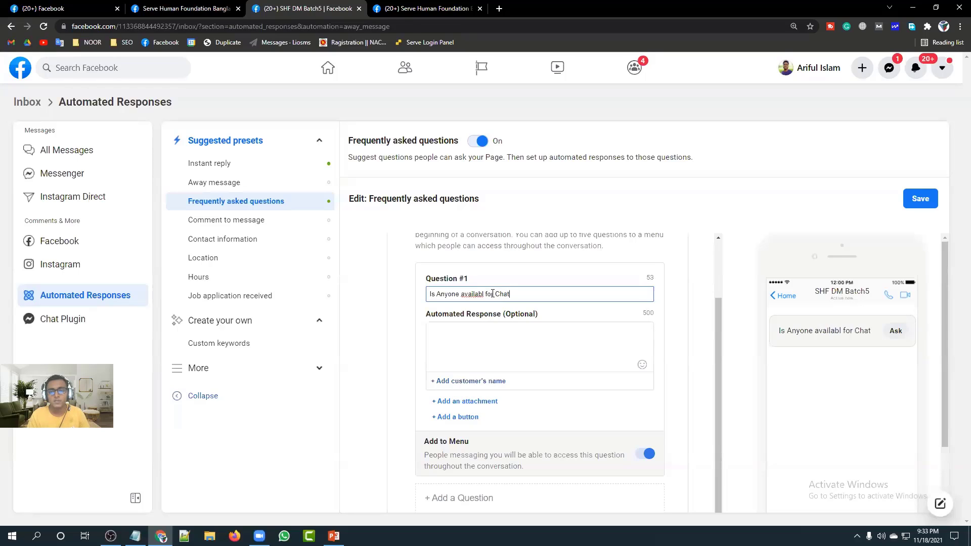
{"action": "right_click", "coordinate": [468, 295]}
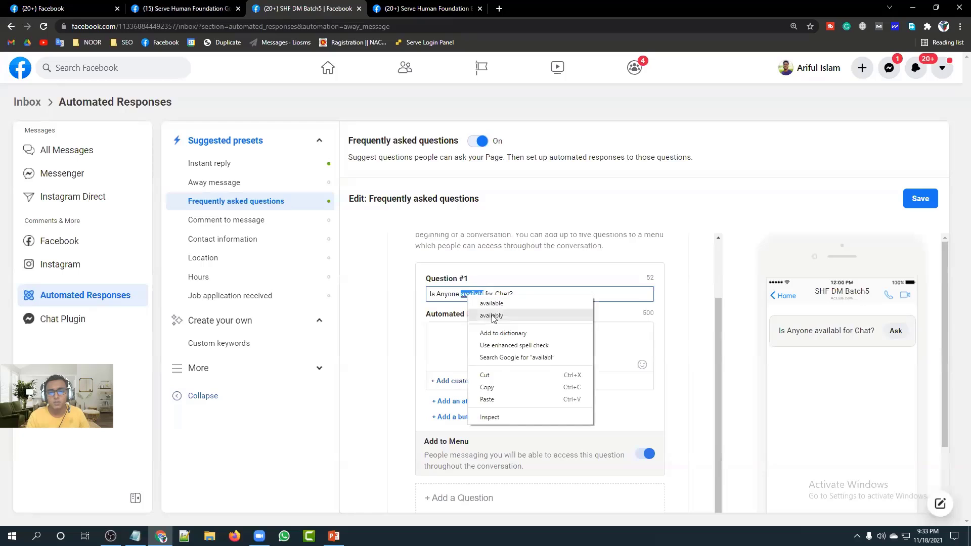
{"action": "left_click", "coordinate": [486, 303]}
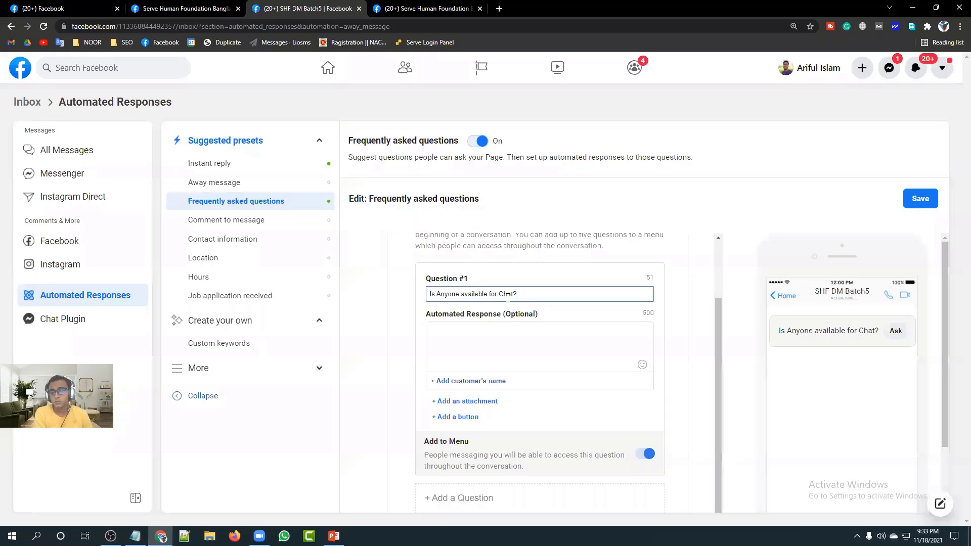
- Begin the automated response to Question #1 with "Hi Dear" followed by the recipient's full name placeholder and a line break
{"action": "key", "text": "ctrl+plus"}
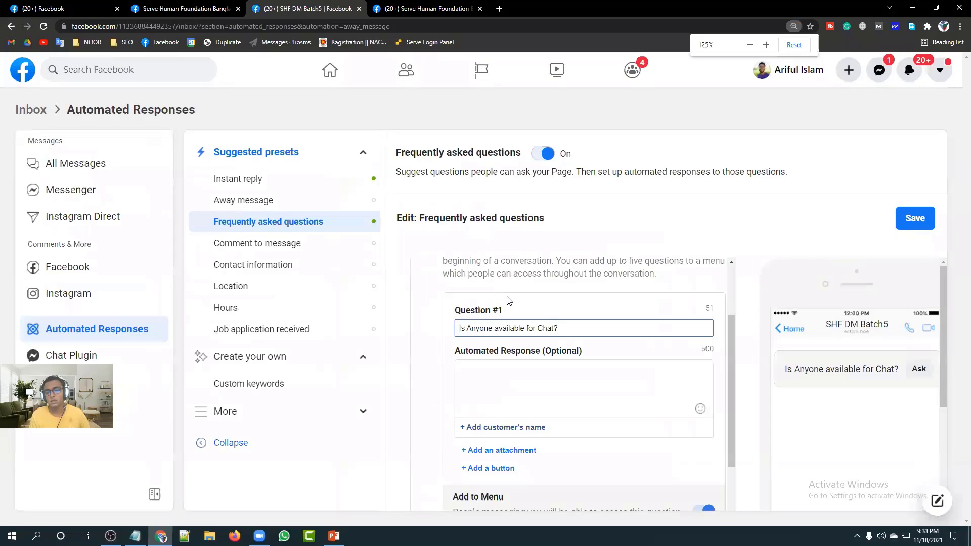
{"action": "key", "text": "ctrl+plus"}
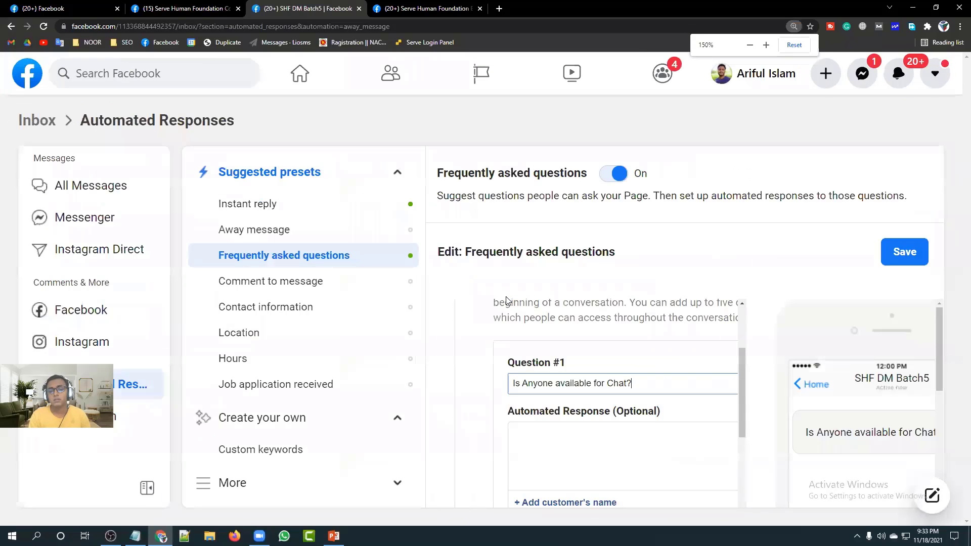
{"action": "scroll", "coordinate": [531, 303], "scroll_direction": "down", "scroll_amount": 3}
{"action": "scroll", "coordinate": [556, 344], "scroll_direction": "up", "scroll_amount": 3}
{"action": "scroll", "coordinate": [557, 359], "scroll_direction": "down", "scroll_amount": 1}
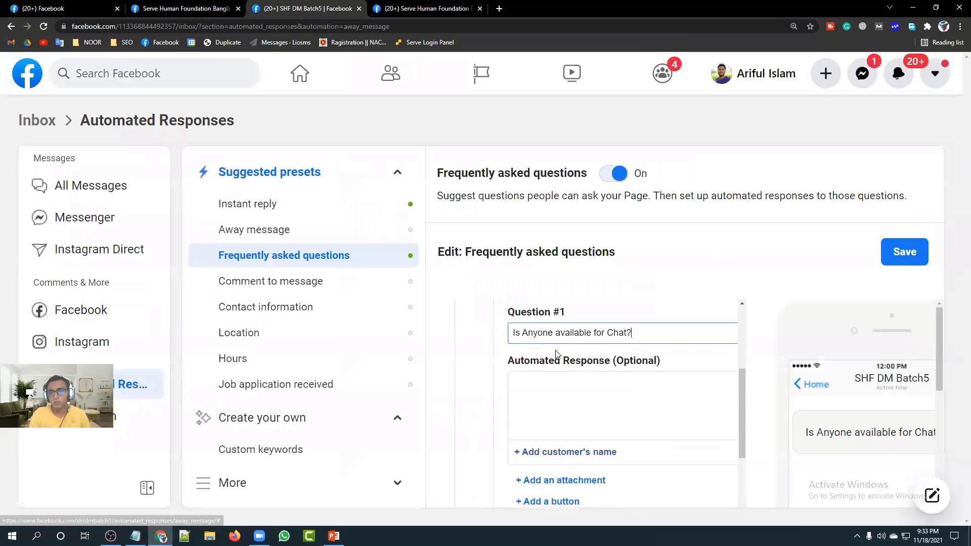
{"action": "left_click", "coordinate": [577, 387]}
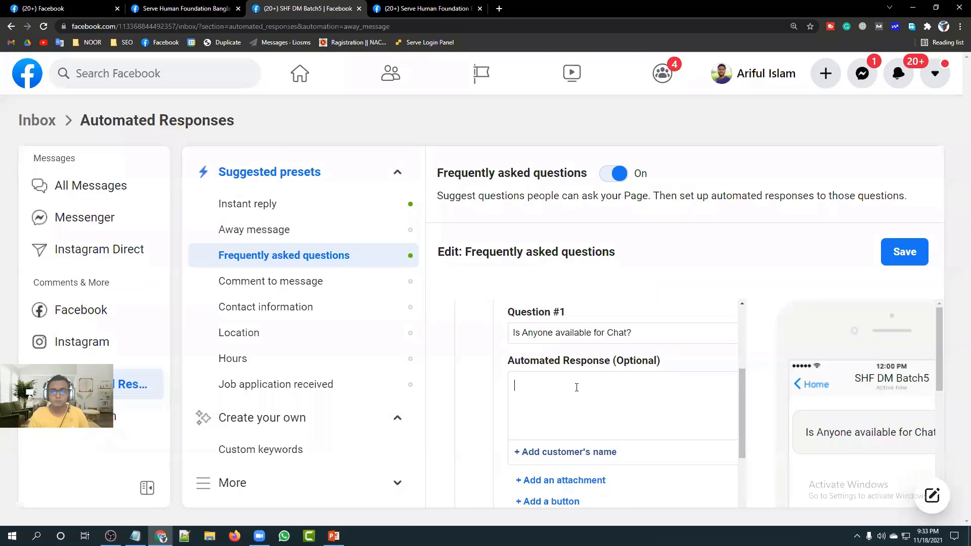
{"action": "type", "text": "Hi"}
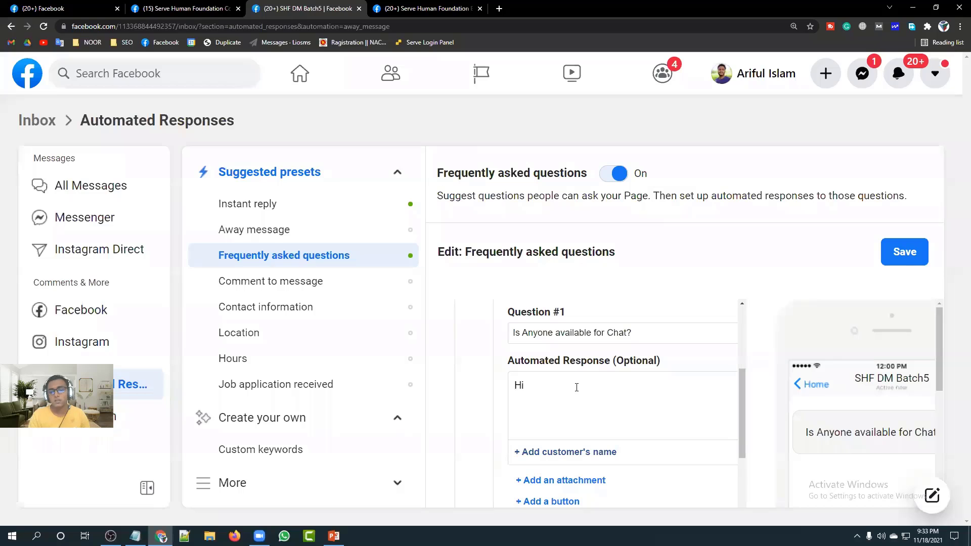
{"action": "left_click", "coordinate": [568, 454]}
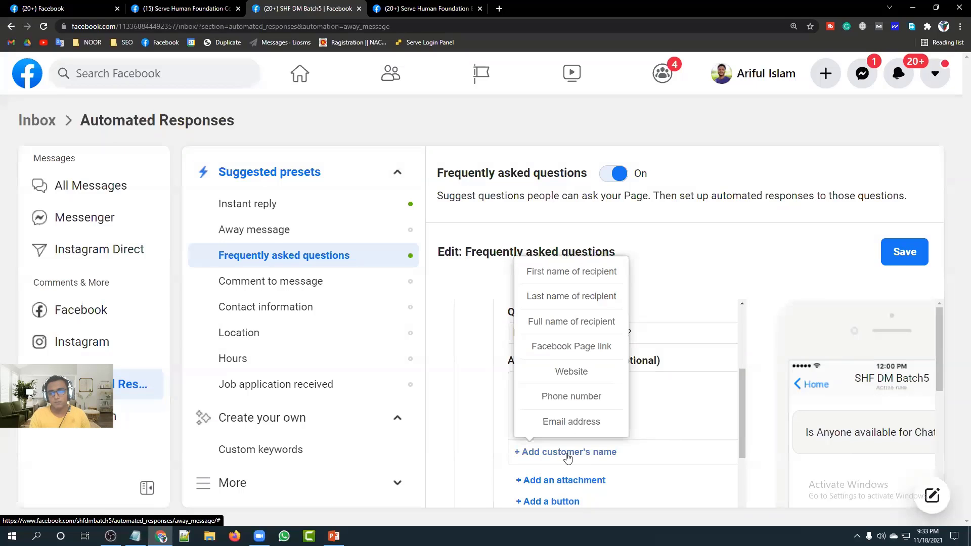
{"action": "left_click", "coordinate": [559, 334]}
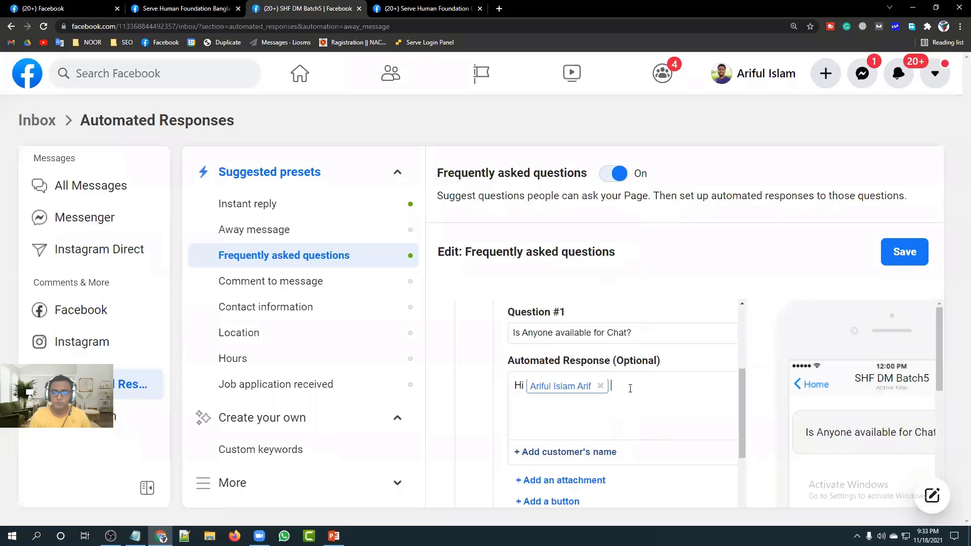
{"action": "left_click", "coordinate": [524, 385]}
{"action": "type", "text": ",Dear"}
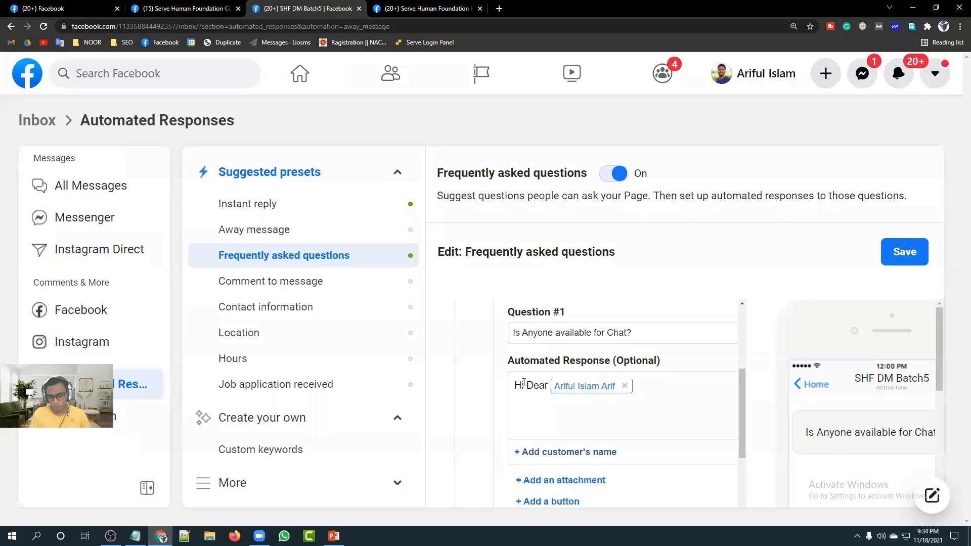
{"action": "key", "text": "Return"}
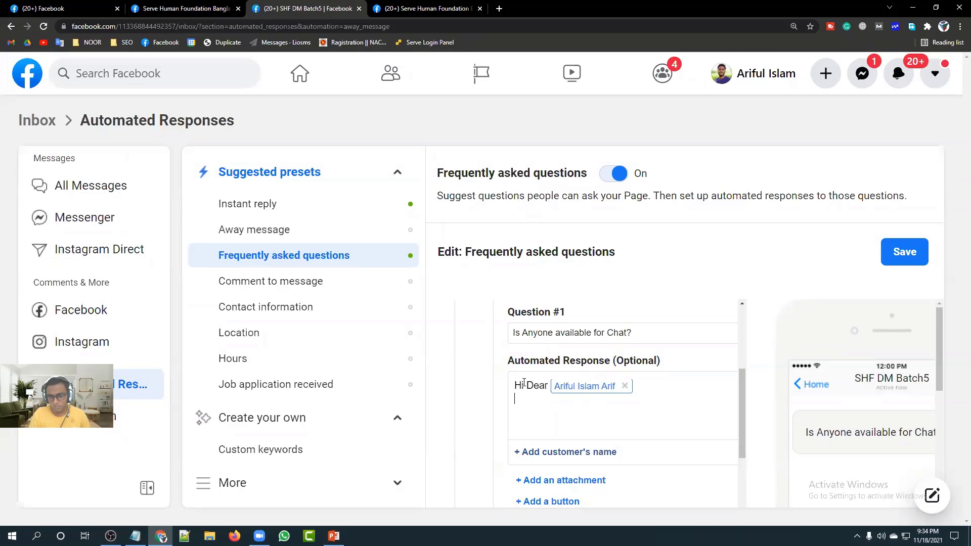
{"action": "scroll", "coordinate": [522, 386], "scroll_direction": "down", "scroll_amount": 3}
{"action": "scroll", "coordinate": [522, 386], "scroll_direction": "up", "scroll_amount": 2}
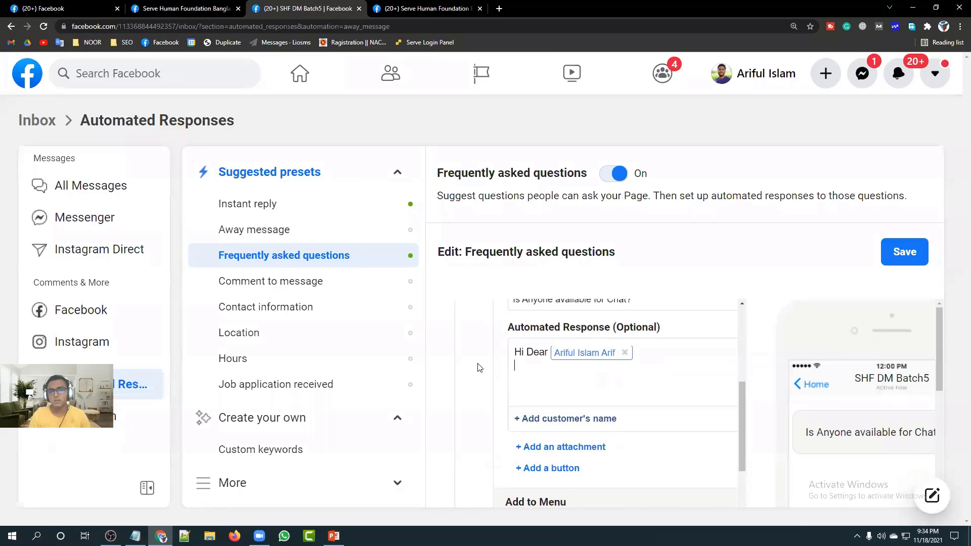
- Search Google for "lorem ipsum" in a new browser tab and open the lipsum.com generator site
{"action": "left_click", "coordinate": [499, 8]}
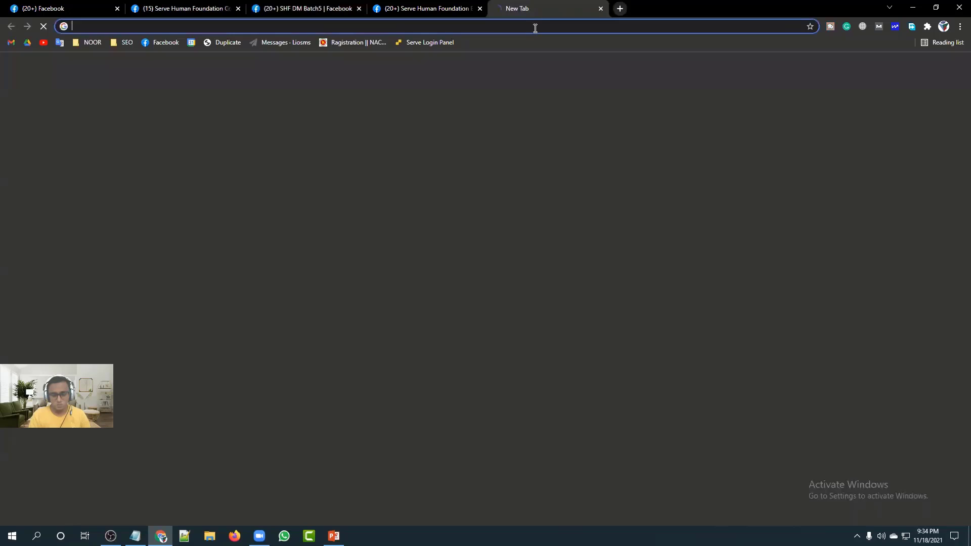
{"action": "type", "text": "lore"}
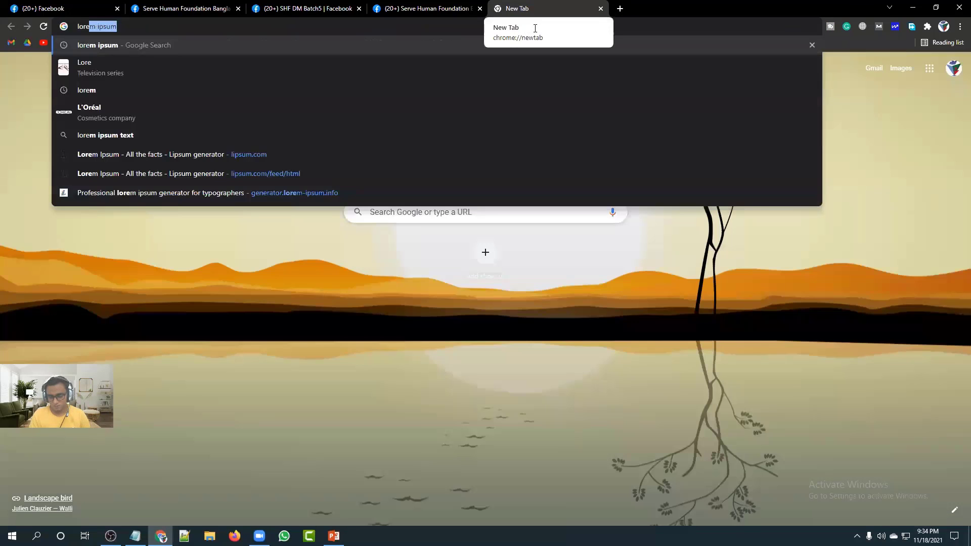
{"action": "key", "text": "Return"}
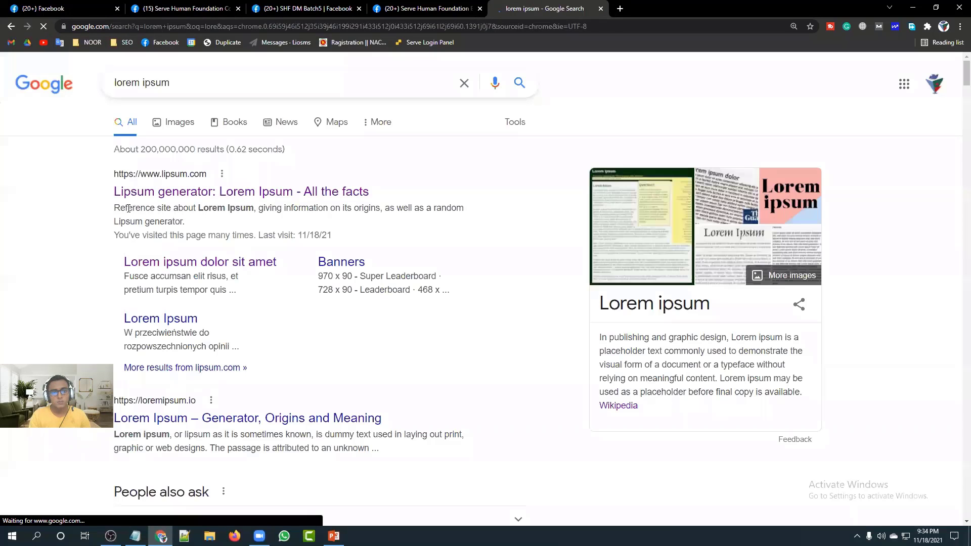
{"action": "left_click", "coordinate": [119, 193]}
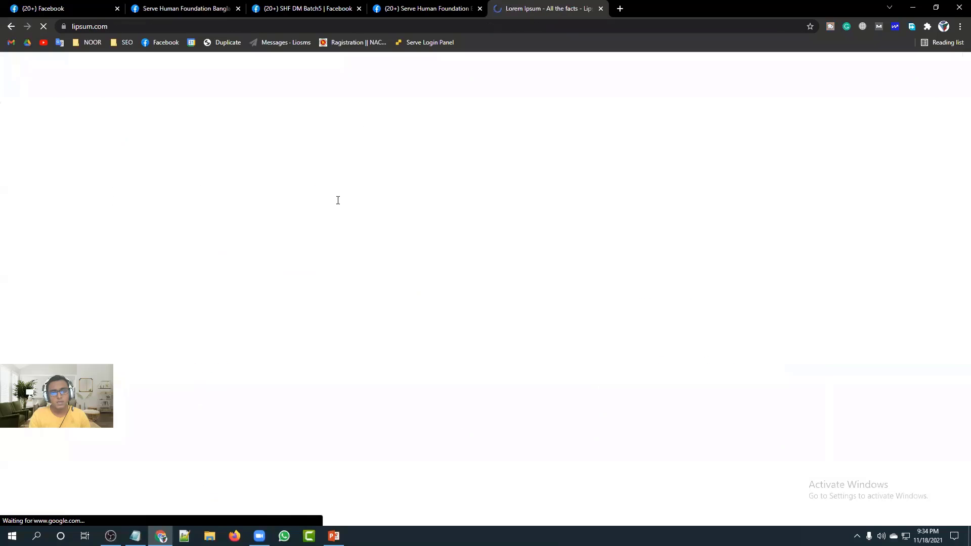
- Copy "simply dummy text of the printing and typesetting industry. Lorem Ipsum" from lipsum.com and paste it into Question #1's automated response
{"action": "left_click_drag", "start_coordinate": [309, 258], "coordinate": [330, 268]}
{"action": "key", "text": "ctrl+c"}
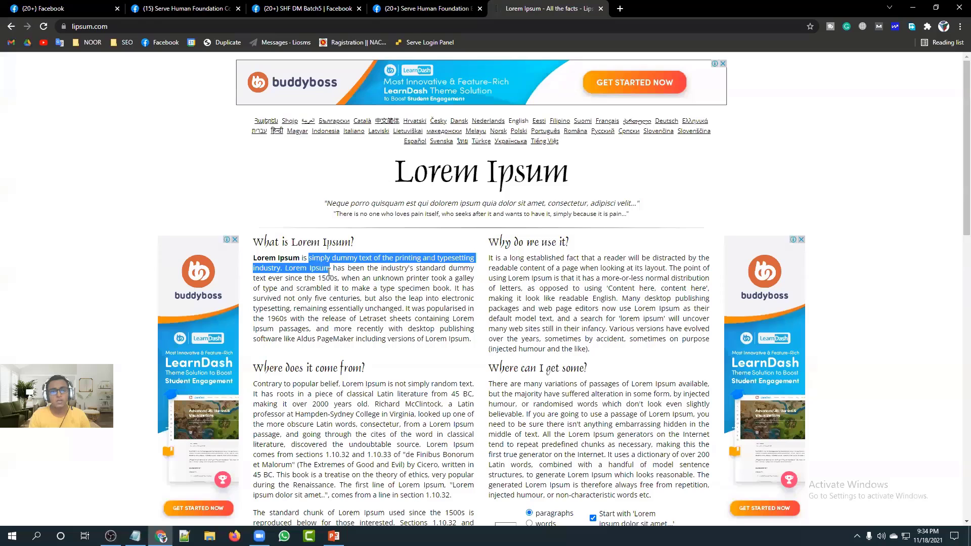
{"action": "left_click", "coordinate": [318, 8]}
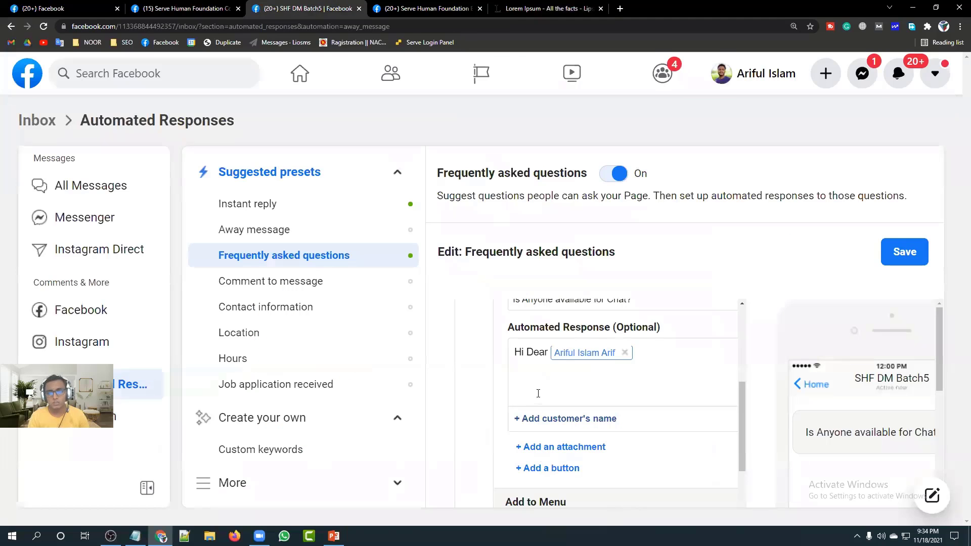
{"action": "key", "text": "ctrl+v"}
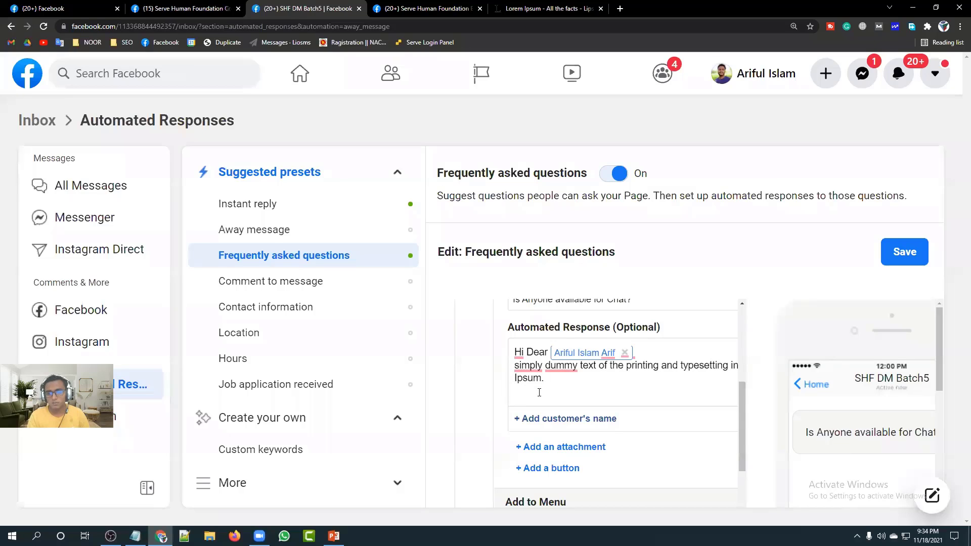
- Try to apply the Grammarly suggestions in Question #1's response: a comma after "Hi", "dummies" for "dummy", and removal of the space before "simply"
{"action": "mouse_move", "coordinate": [519, 353]}
{"action": "left_click", "coordinate": [522, 388]}
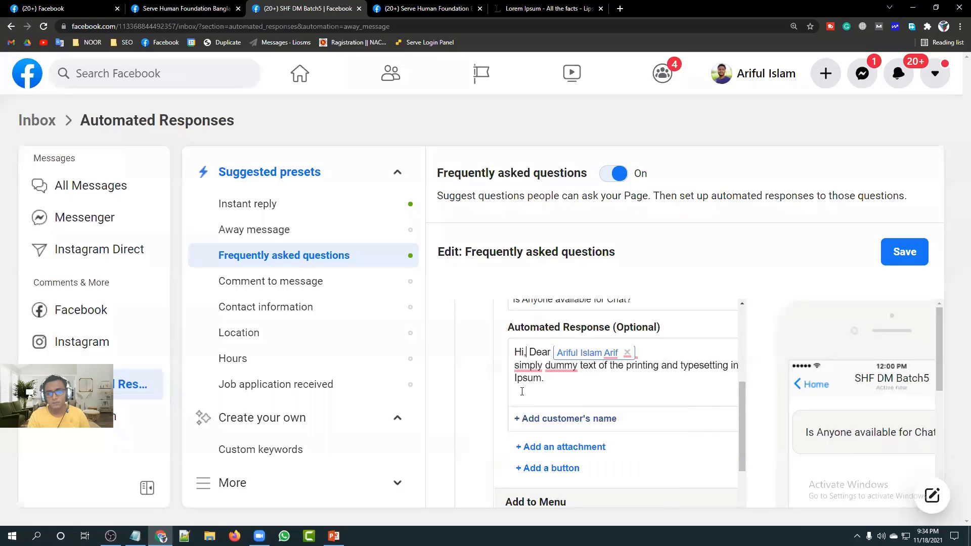
{"action": "mouse_move", "coordinate": [565, 364]}
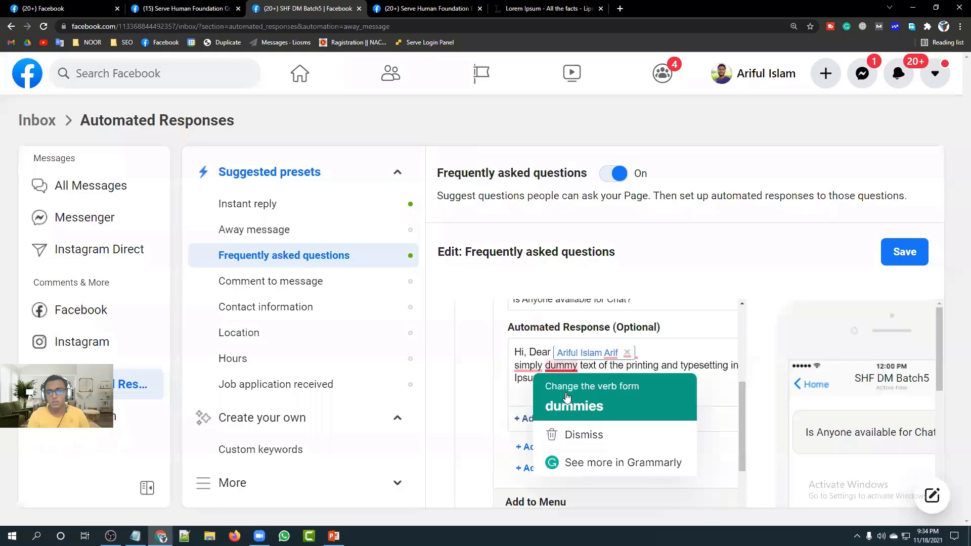
{"action": "left_click", "coordinate": [528, 403]}
{"action": "mouse_move", "coordinate": [537, 379]}
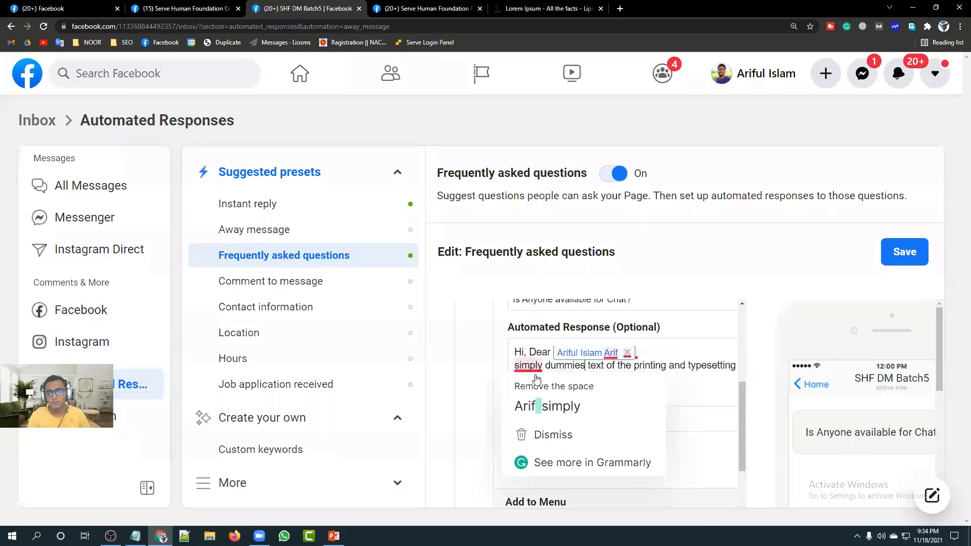
{"action": "left_click", "coordinate": [547, 406]}
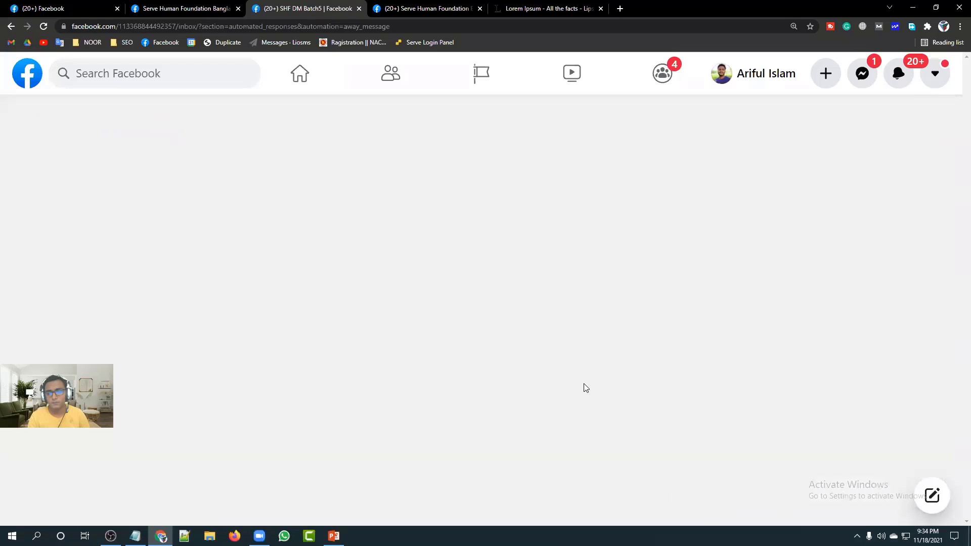
- Reopen the automated responses from the Page's Messaging settings at default zoom and add a question to the Frequently asked questions preset
{"action": "left_click", "coordinate": [11, 26]}
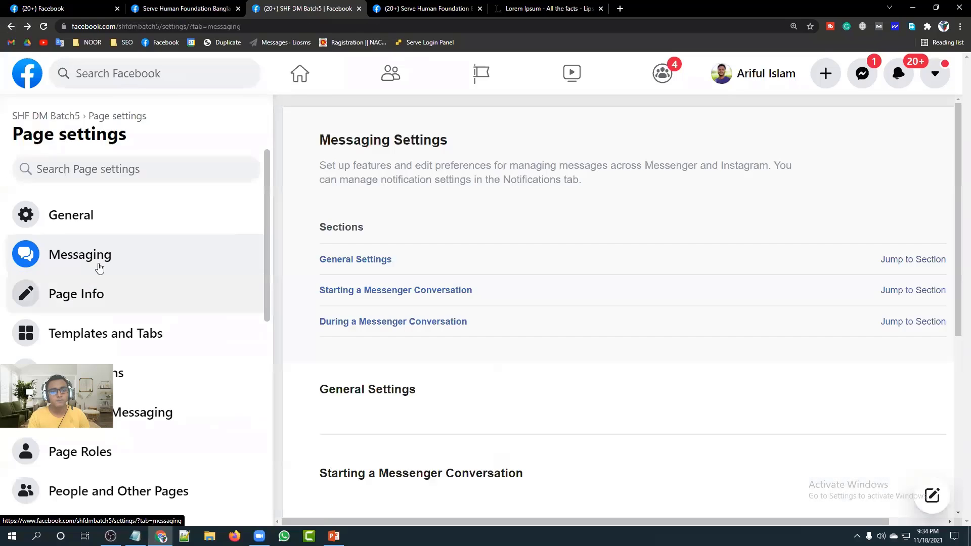
{"action": "scroll", "coordinate": [491, 364], "scroll_direction": "down", "scroll_amount": 1}
{"action": "scroll", "coordinate": [490, 364], "scroll_direction": "down", "scroll_amount": 10}
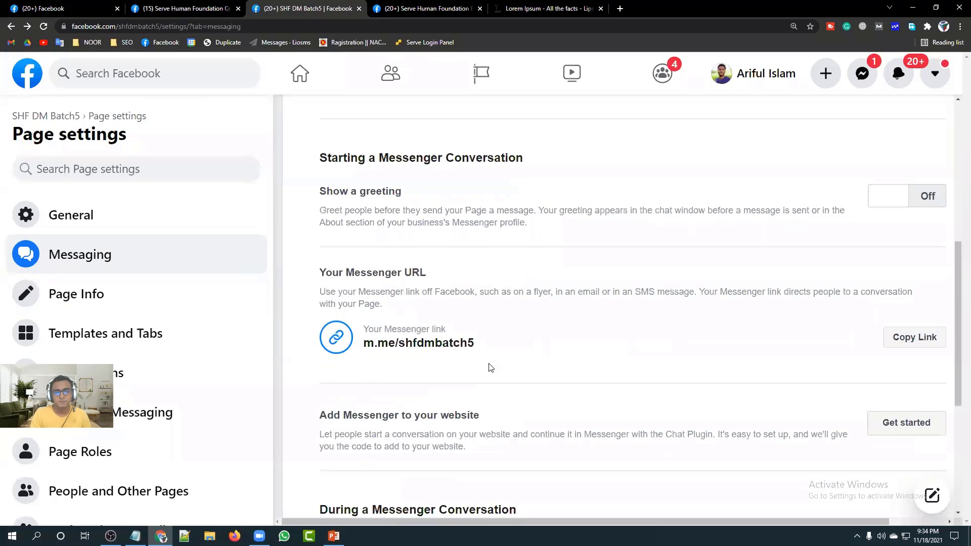
{"action": "left_click", "coordinate": [906, 297]}
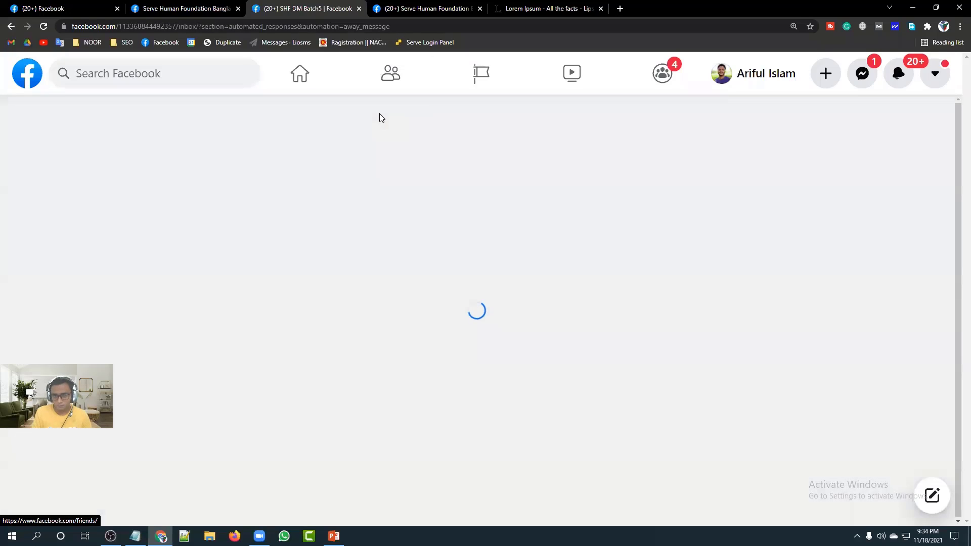
{"action": "key", "text": "ctrl+0"}
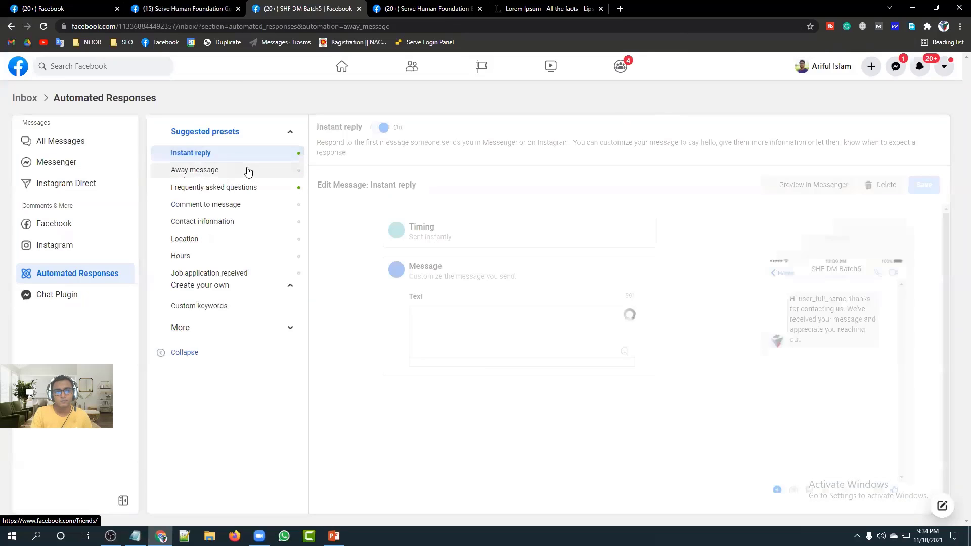
{"action": "left_click", "coordinate": [266, 190]}
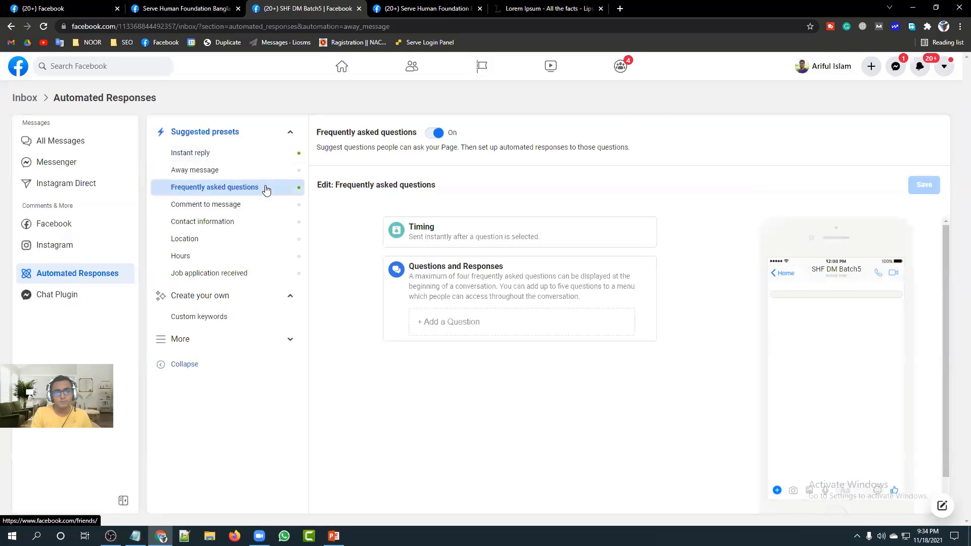
{"action": "left_click", "coordinate": [458, 321]}
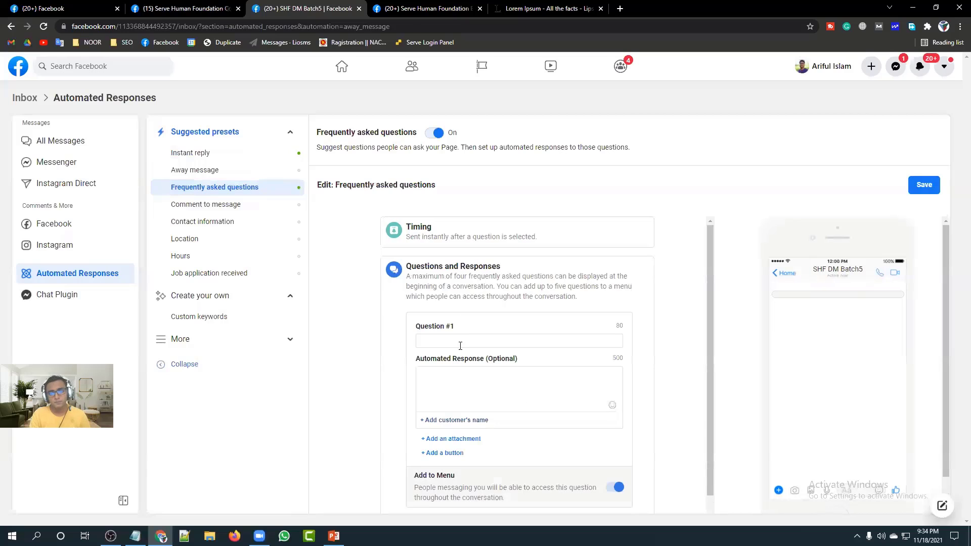
- Enter "Is Anyone available for chat?" as the text of Question #1, correcting the spelling of "available"
{"action": "left_click", "coordinate": [464, 340]}
{"action": "type", "text": "Is "}
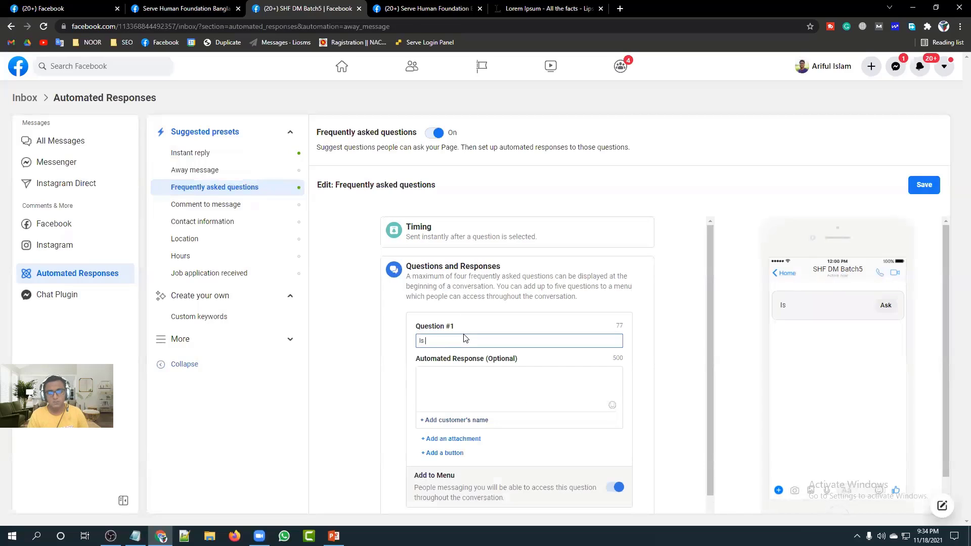
{"action": "type", "text": "Anyone "}
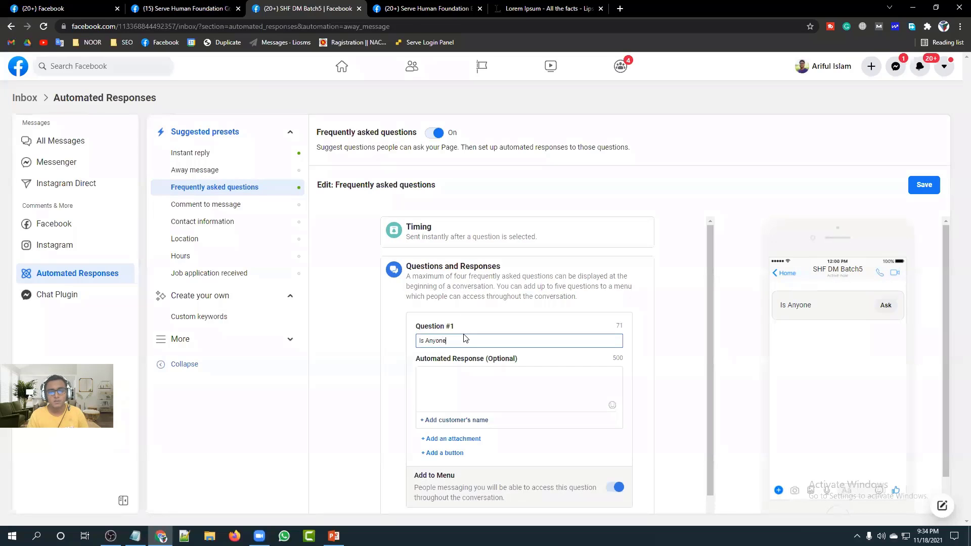
{"action": "type", "text": "avai"}
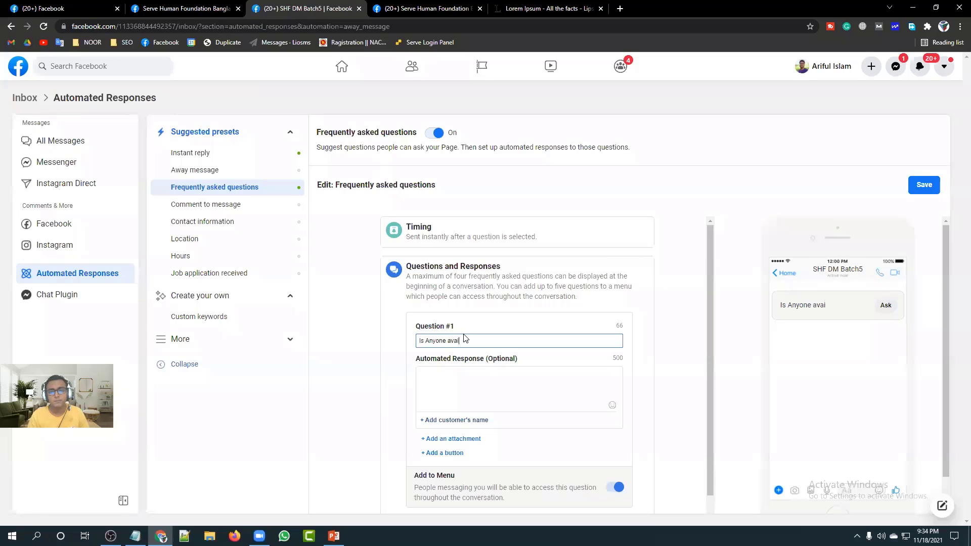
{"action": "type", "text": "lble"}
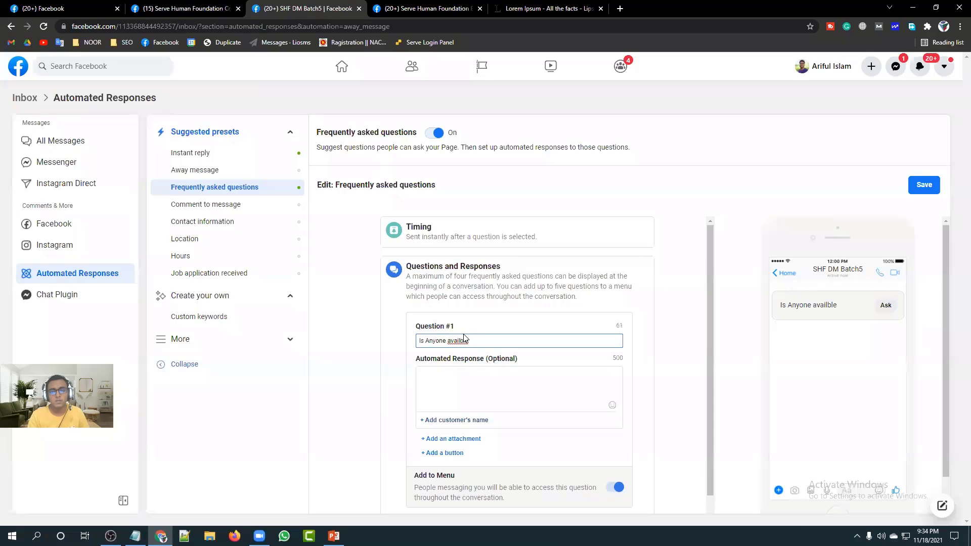
{"action": "right_click", "coordinate": [456, 342]}
{"action": "left_click", "coordinate": [487, 359]}
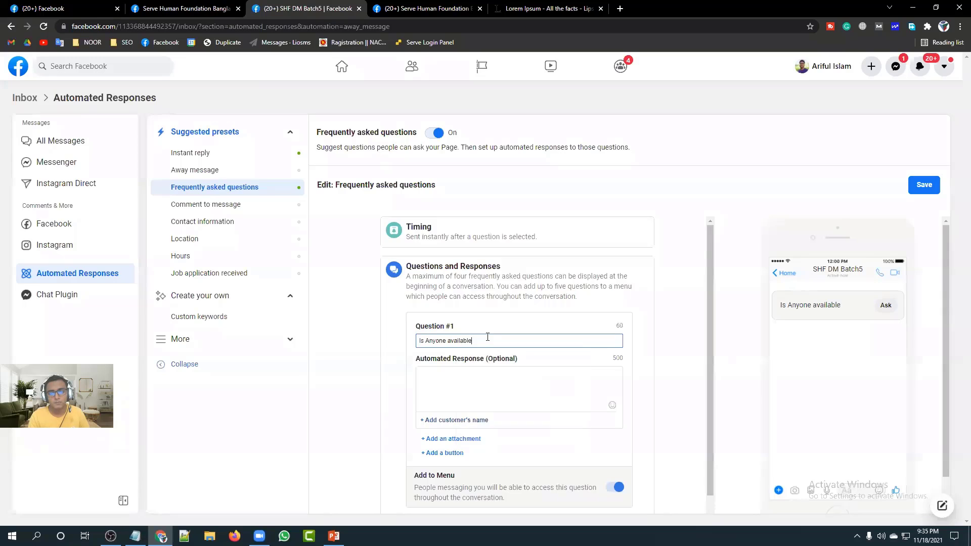
{"action": "type", "text": "for chat?"}
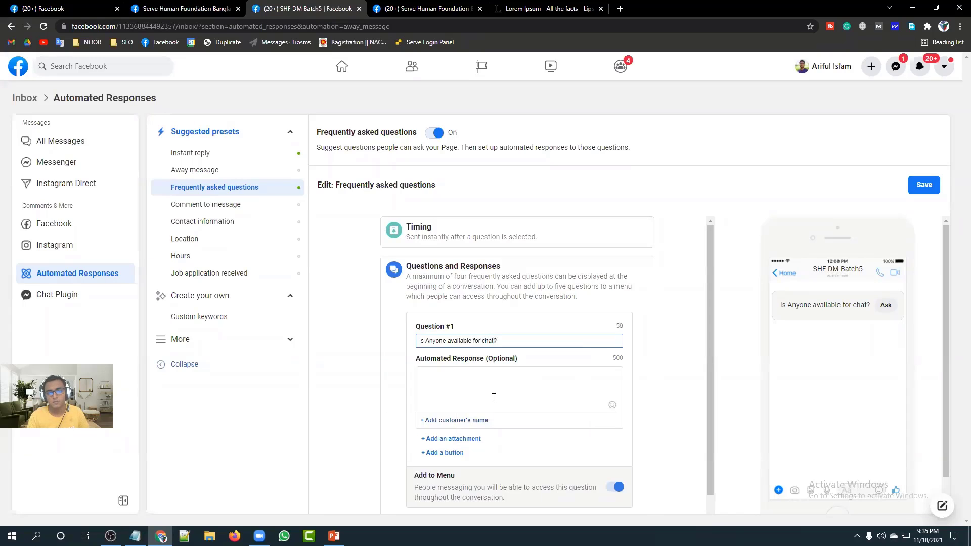
- Write Question #1's response as "Hi Dear", the recipient's full name placeholder, a comma, and the copied Lorem Ipsum sentence on a new line
{"action": "left_click", "coordinate": [484, 383]}
{"action": "type", "text": "Hi,"}
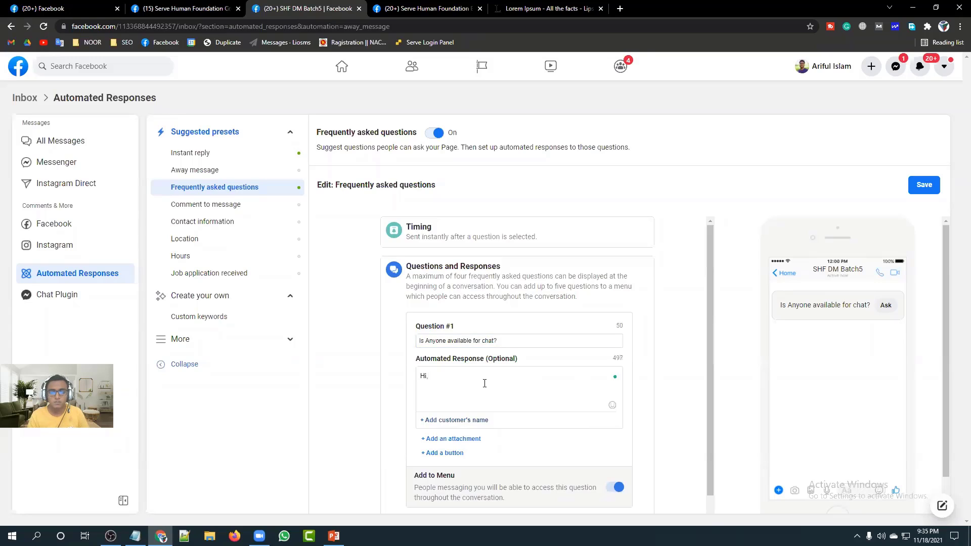
{"action": "key", "text": "BackSpace"}
{"action": "type", "text": "Dear"}
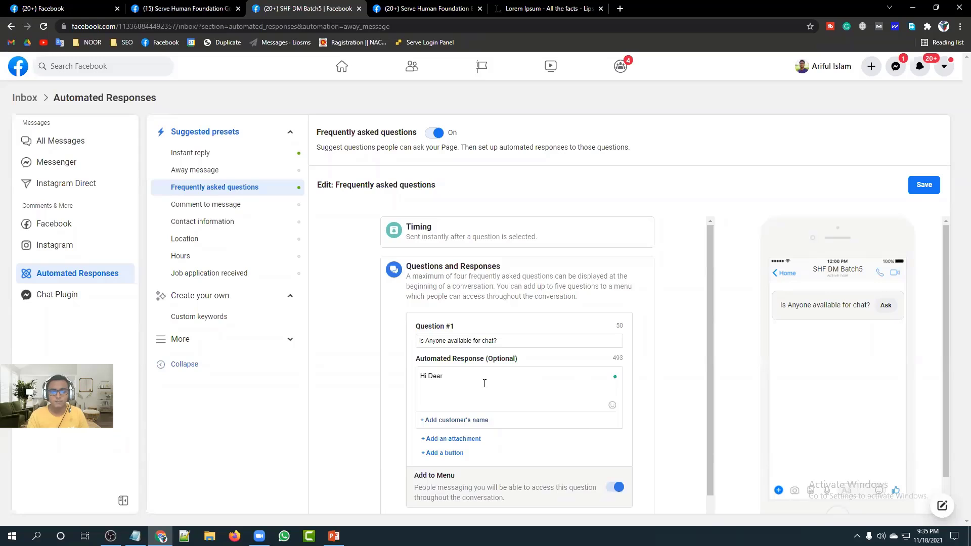
{"action": "left_click", "coordinate": [469, 420]}
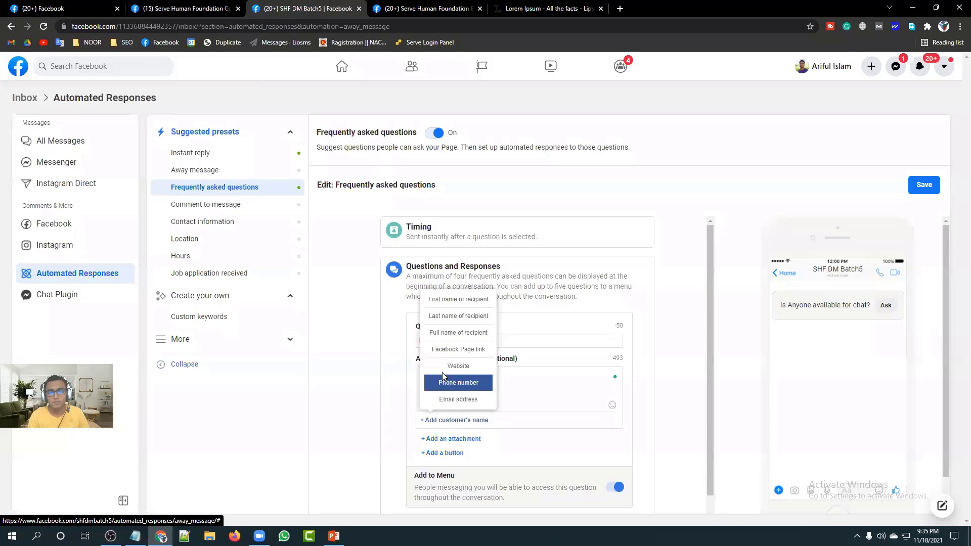
{"action": "left_click", "coordinate": [445, 333]}
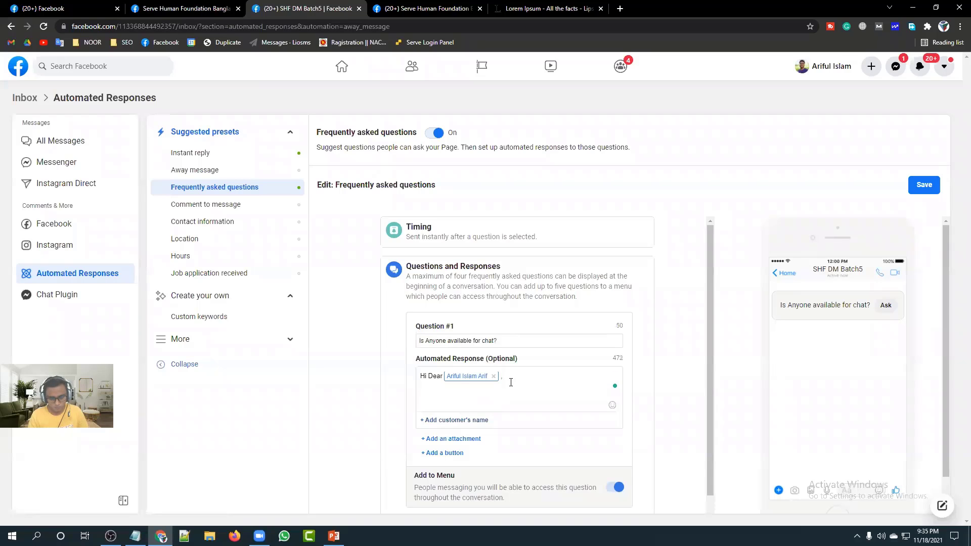
{"action": "type", "text": "simply dummy text of the printing and typesetting industry. Lorem Ipsum"}
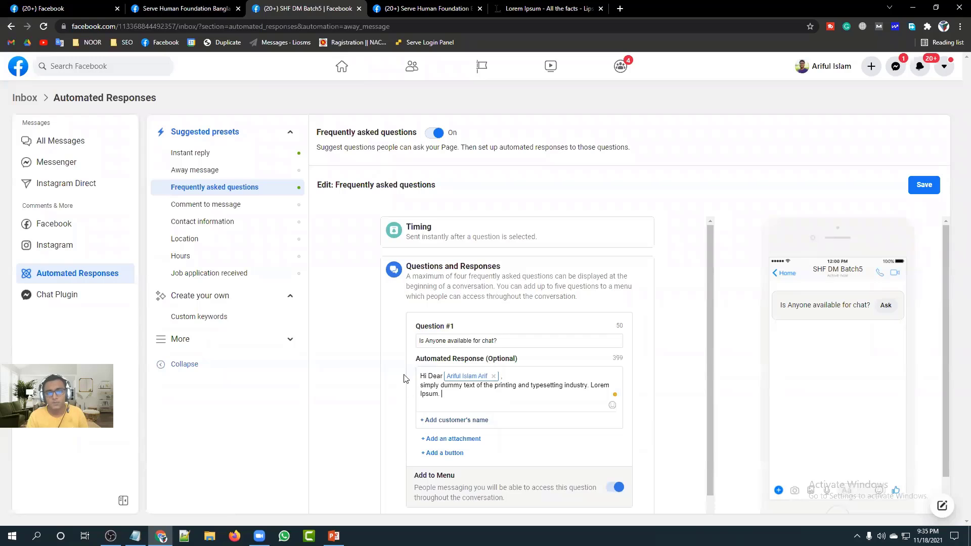
- Open the Messenger chat of the Serve Human Foundation Bangladesh page and check its menu of questions
{"action": "scroll", "coordinate": [471, 394], "scroll_direction": "down", "scroll_amount": 1}
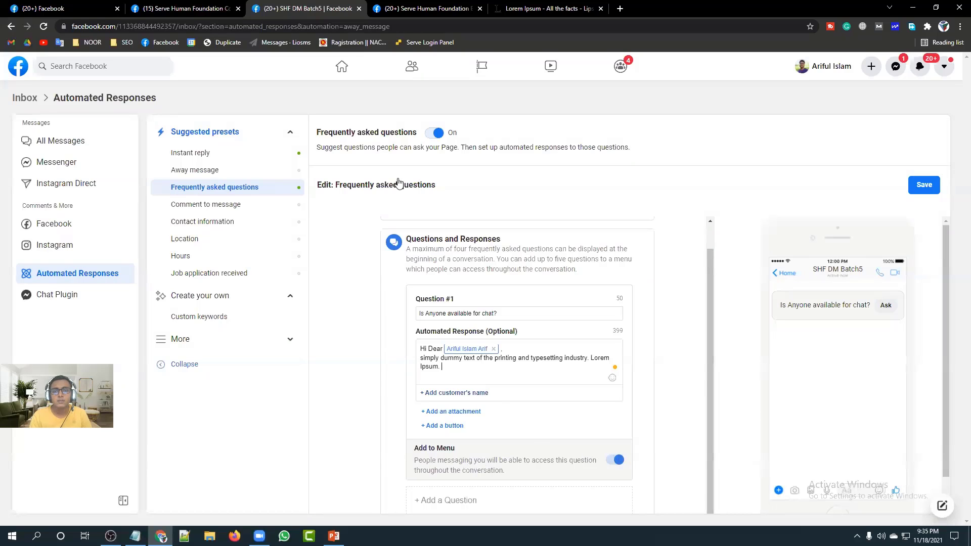
{"action": "left_click", "coordinate": [427, 8]}
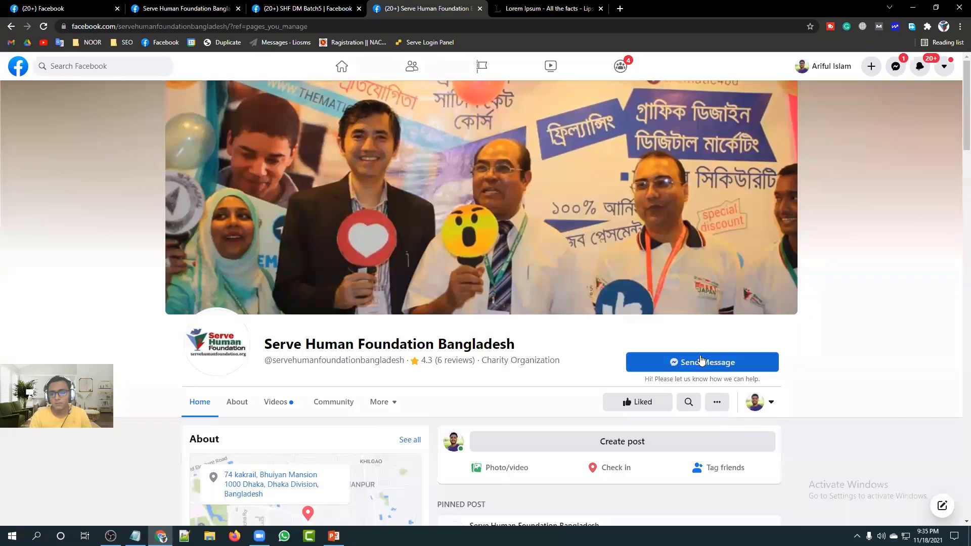
{"action": "left_click", "coordinate": [700, 360]}
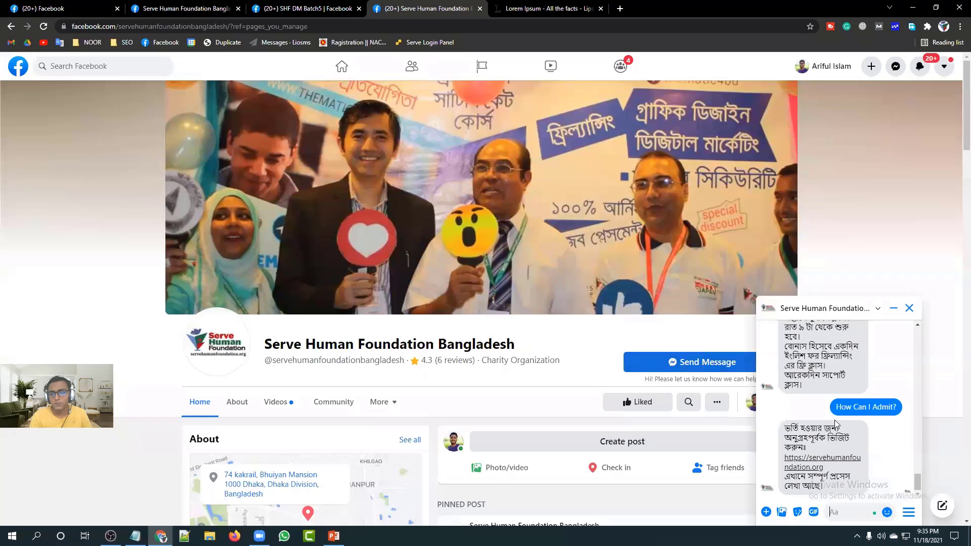
{"action": "left_click", "coordinate": [909, 513]}
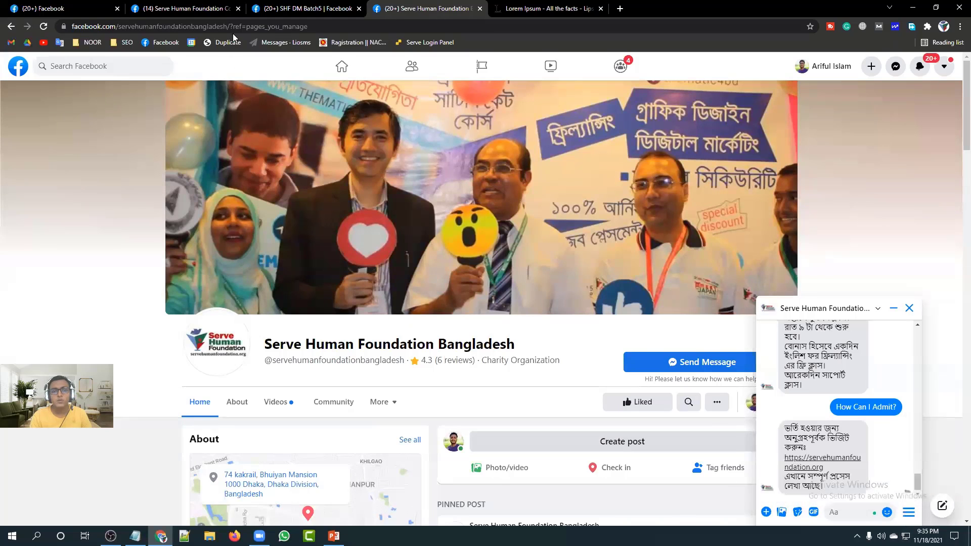
- Return to the SHF DM Batch5 automated responses and add a second question to the Frequently asked questions preset
{"action": "left_click", "coordinate": [305, 8]}
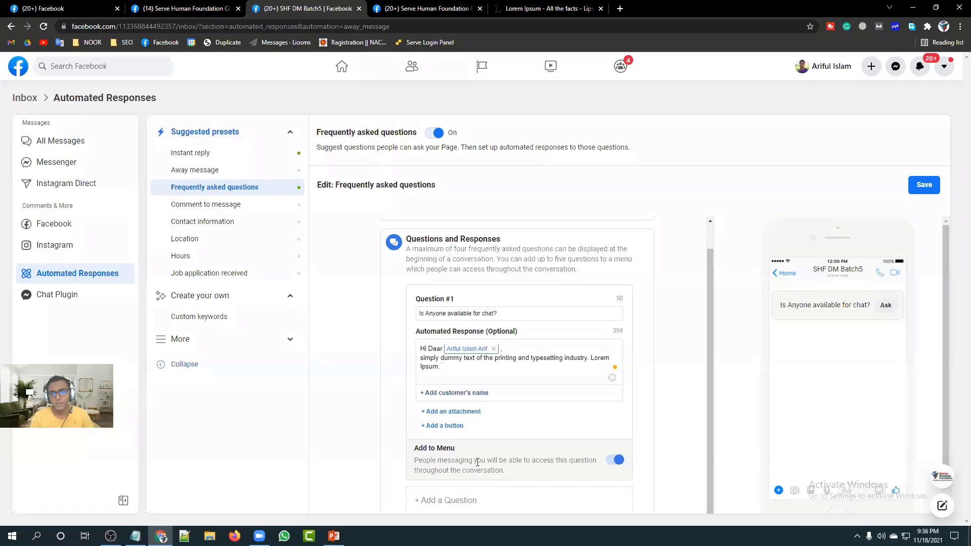
{"action": "left_click", "coordinate": [472, 511]}
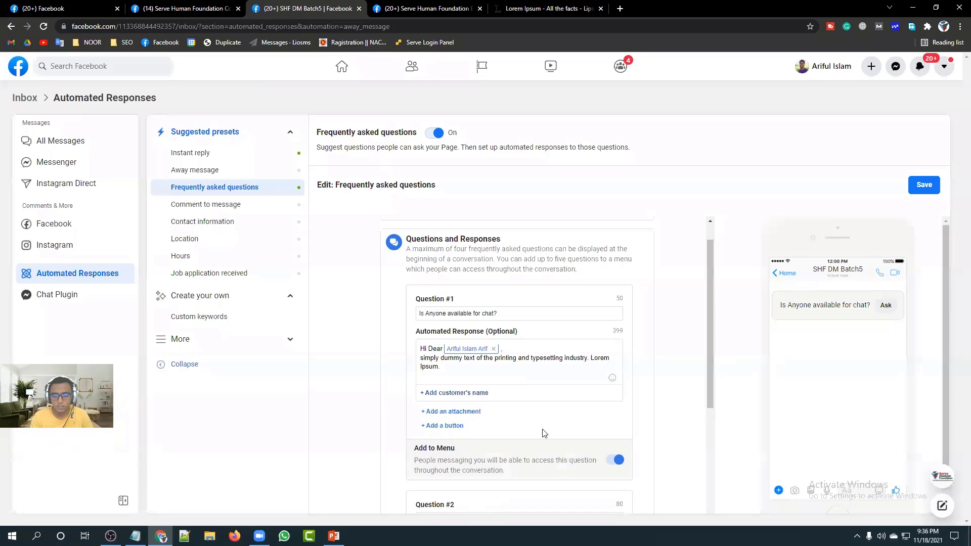
{"action": "scroll", "coordinate": [525, 390], "scroll_direction": "down", "scroll_amount": 1}
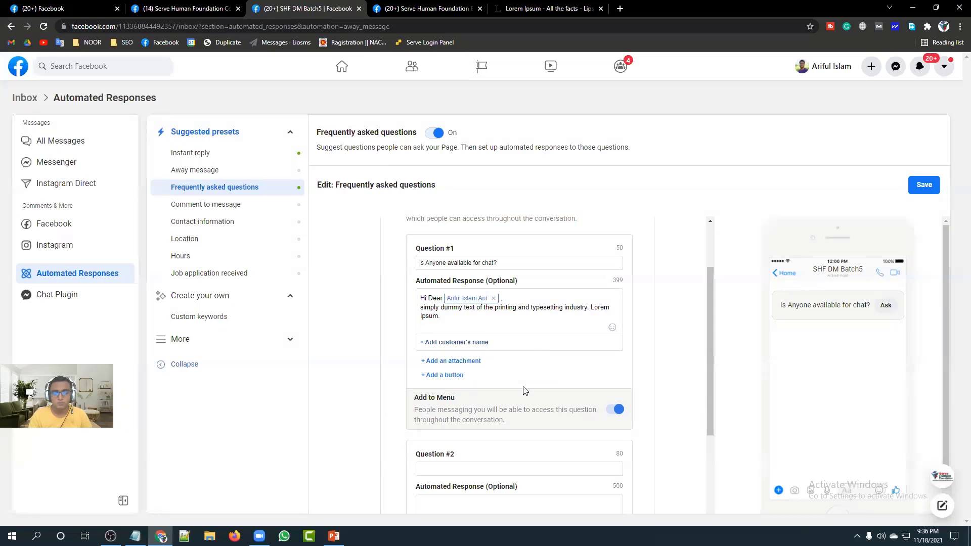
{"action": "scroll", "coordinate": [527, 354], "scroll_direction": "down", "scroll_amount": 3}
- Enter "Can you Deliver products outside of Dhaka?" as the text of Question #2
{"action": "left_click", "coordinate": [479, 320]}
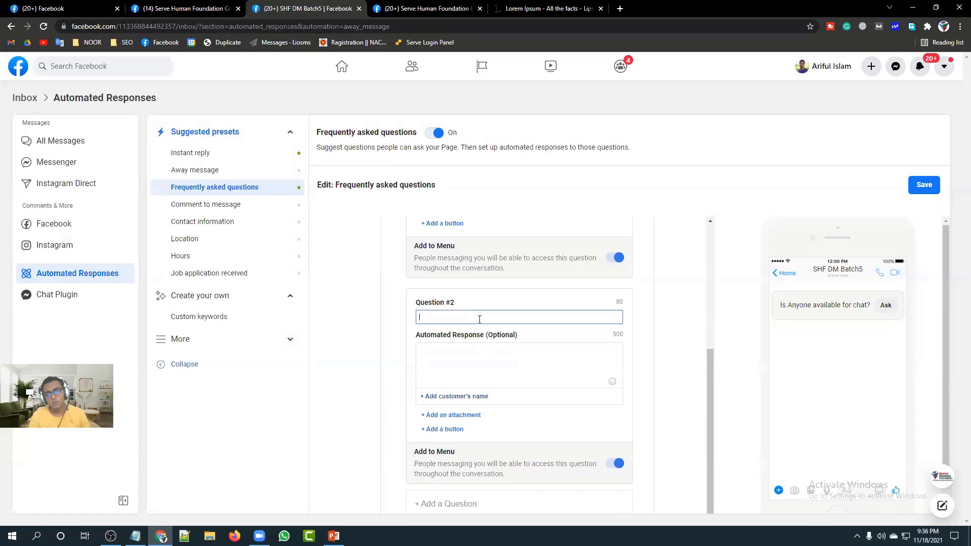
{"action": "type", "text": "can"}
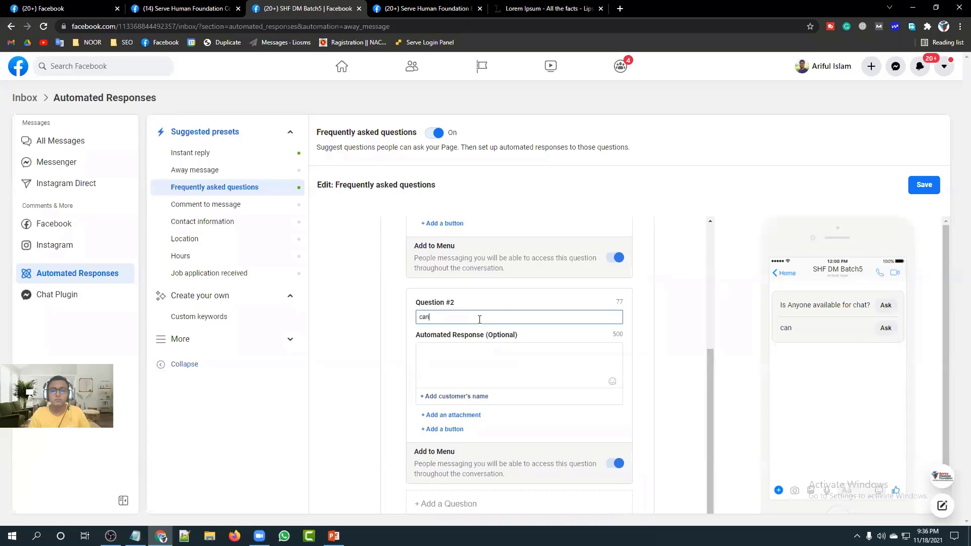
{"action": "key", "text": "BackSpace"}
{"action": "key", "text": "BackSpace"}
{"action": "key", "text": "BackSpace"}
{"action": "type", "text": "Can"}
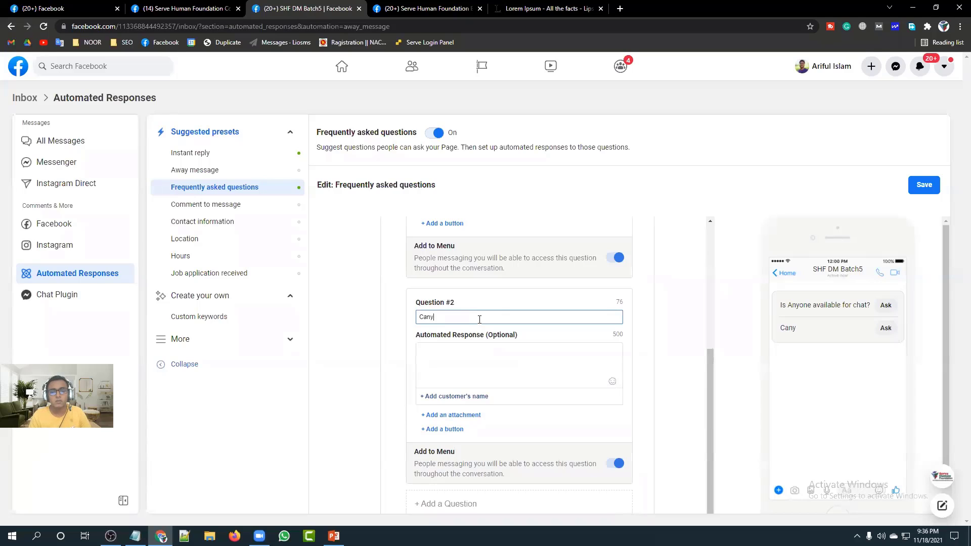
{"action": "type", "text": " you Deliver"}
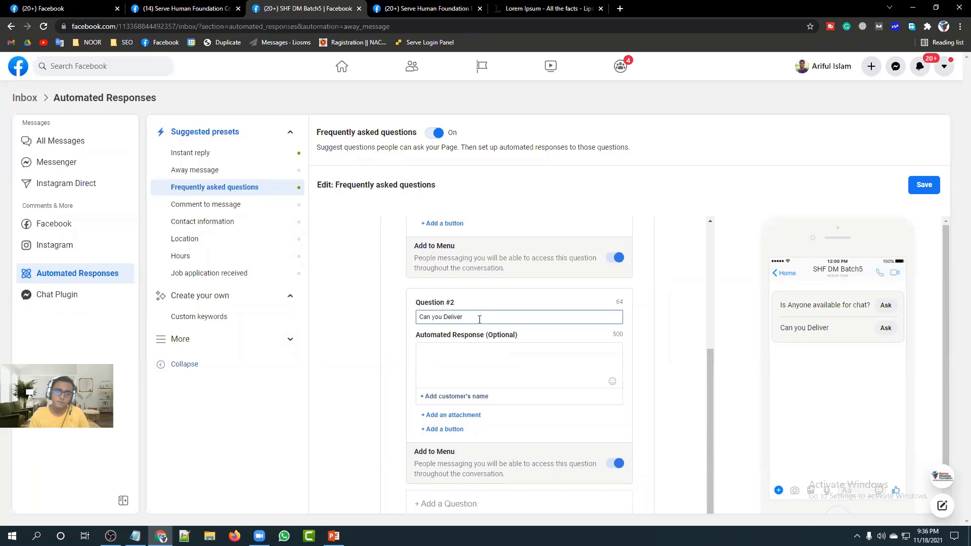
{"action": "type", "text": " OU"}
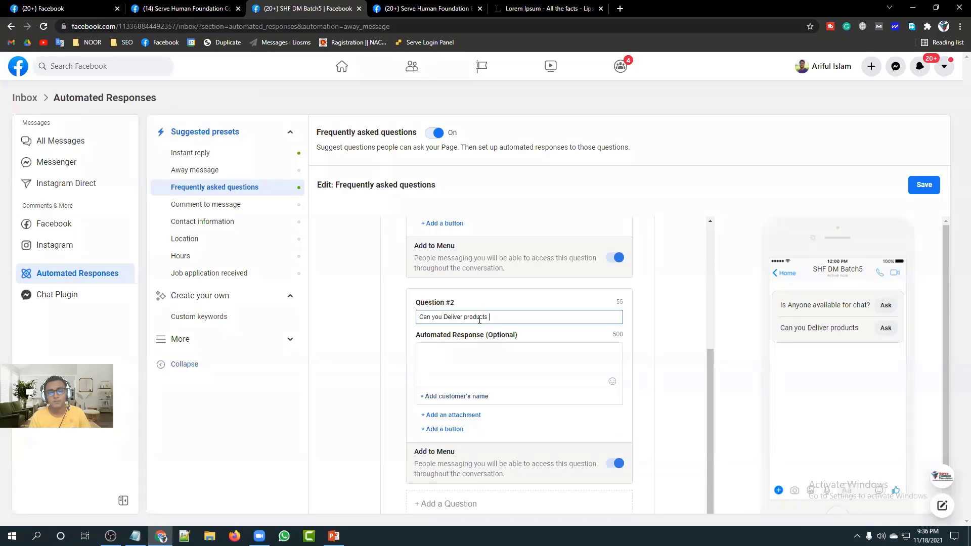
{"action": "type", "text": "tsid"}
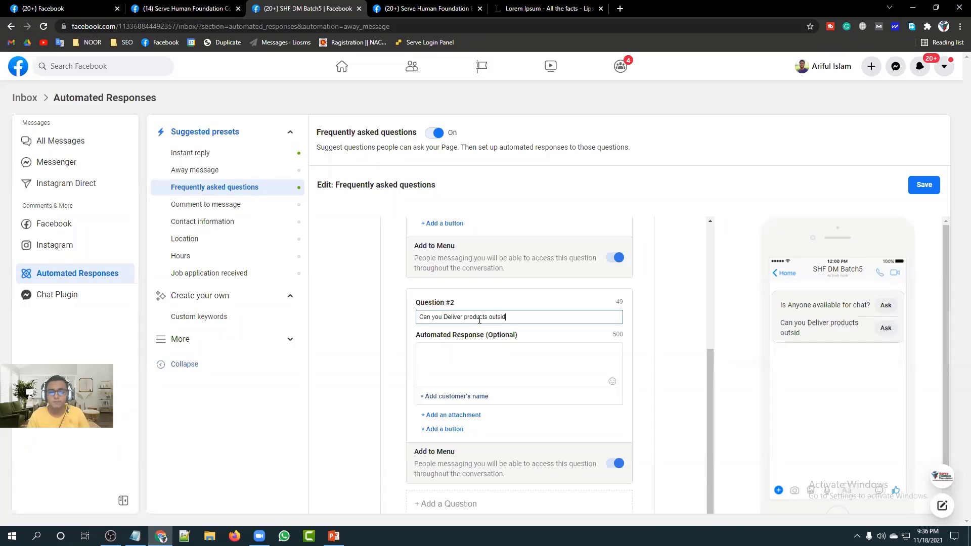
{"action": "type", "text": "e of Dhaka?"}
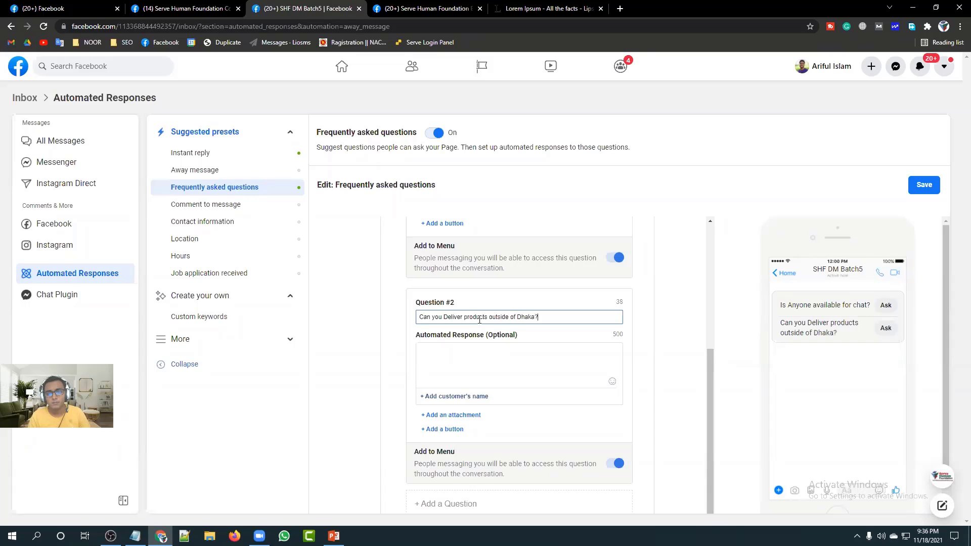
- Write "Of Course." as the automated response to Question #2
{"action": "left_click", "coordinate": [443, 347]}
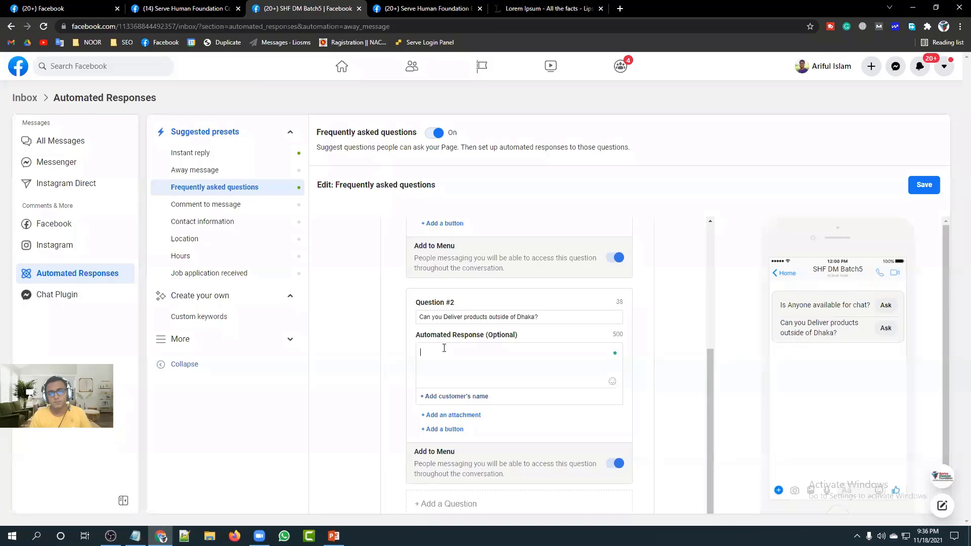
{"action": "type", "text": "Of co"}
{"action": "key", "text": "BackSpace"}
{"action": "key", "text": "BackSpace"}
{"action": "key", "text": "BackSpace"}
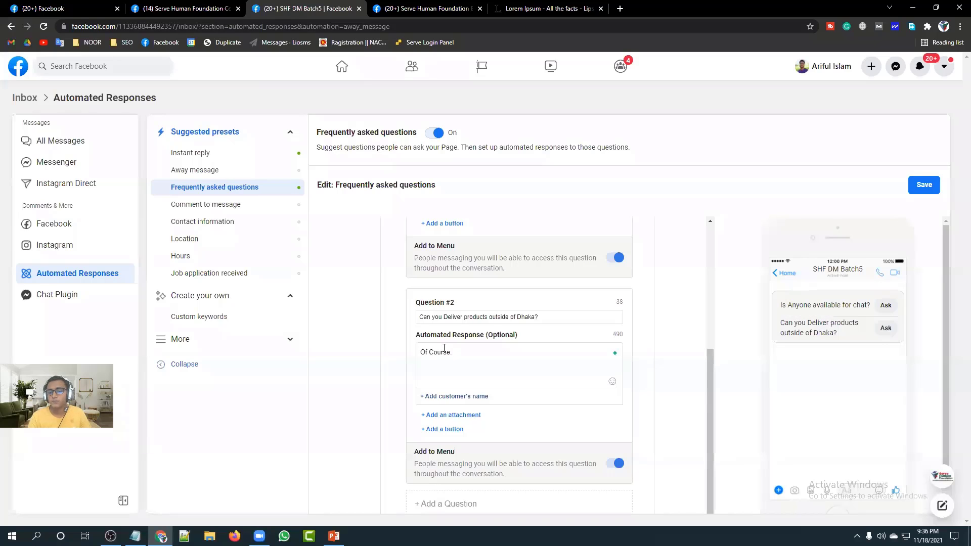
- Review both questions with their responses and save the Frequently asked questions preset
{"action": "scroll", "coordinate": [583, 369], "scroll_direction": "down", "scroll_amount": 1}
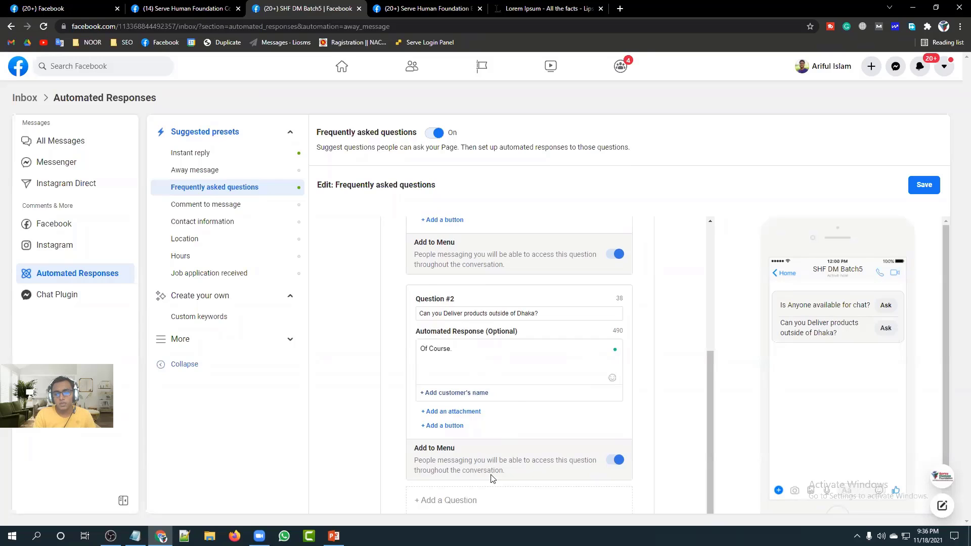
{"action": "scroll", "coordinate": [523, 506], "scroll_direction": "up", "scroll_amount": 5}
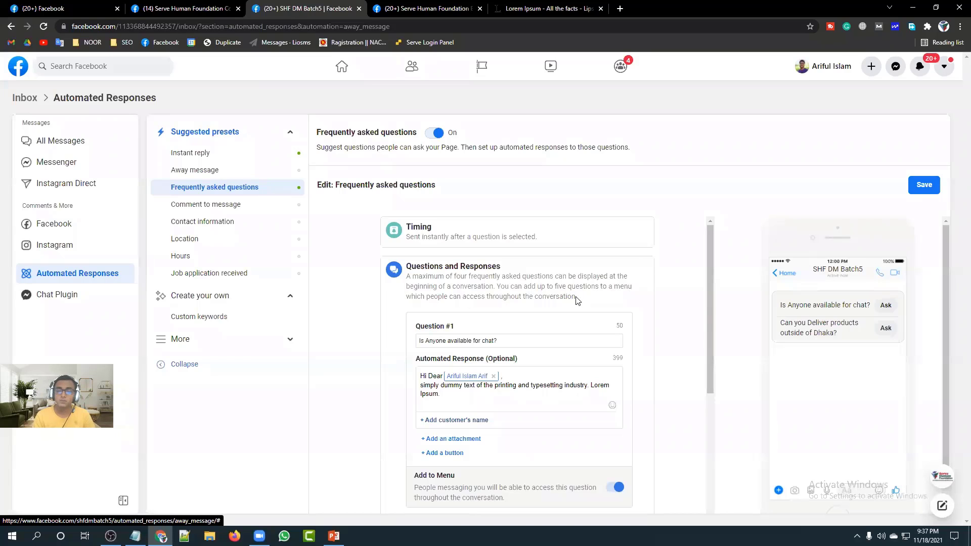
{"action": "scroll", "coordinate": [676, 297], "scroll_direction": "down", "scroll_amount": 5}
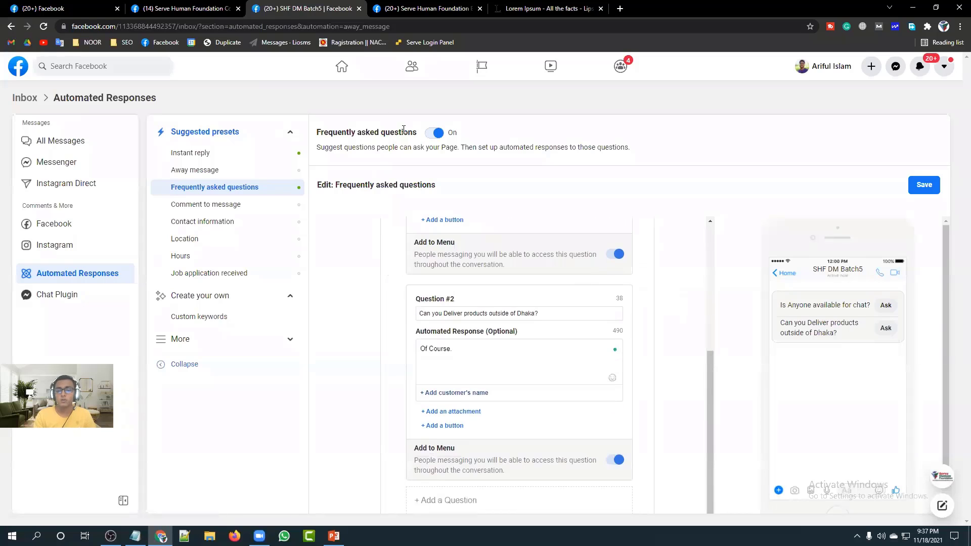
{"action": "left_click", "coordinate": [924, 188]}
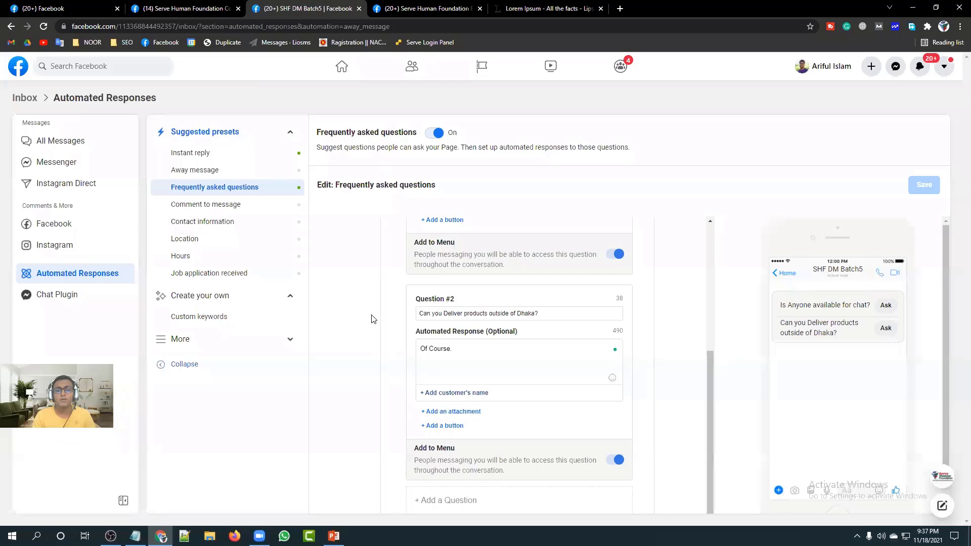
{"action": "scroll", "coordinate": [514, 351], "scroll_direction": "up", "scroll_amount": 1}
{"action": "scroll", "coordinate": [515, 351], "scroll_direction": "up", "scroll_amount": 4}
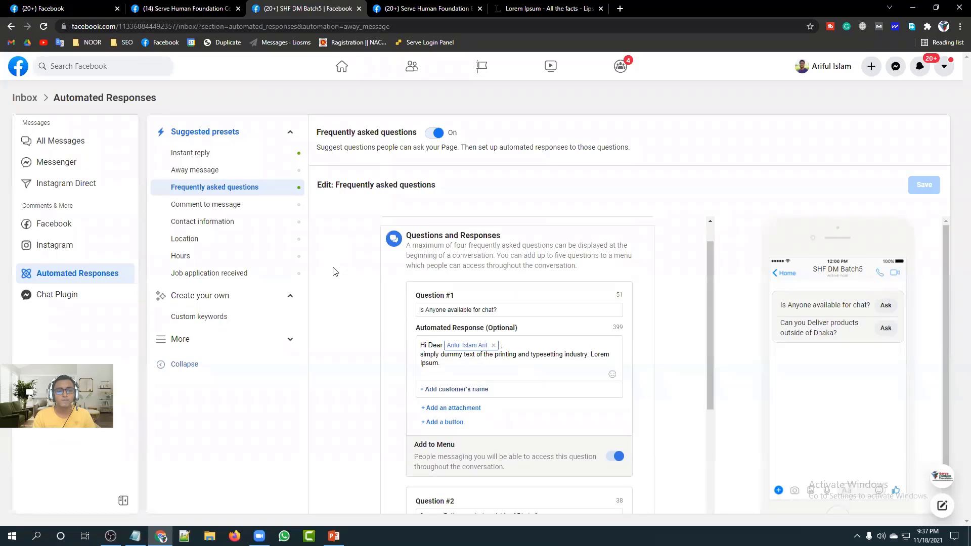
{"action": "scroll", "coordinate": [502, 312], "scroll_direction": "up", "scroll_amount": 1}
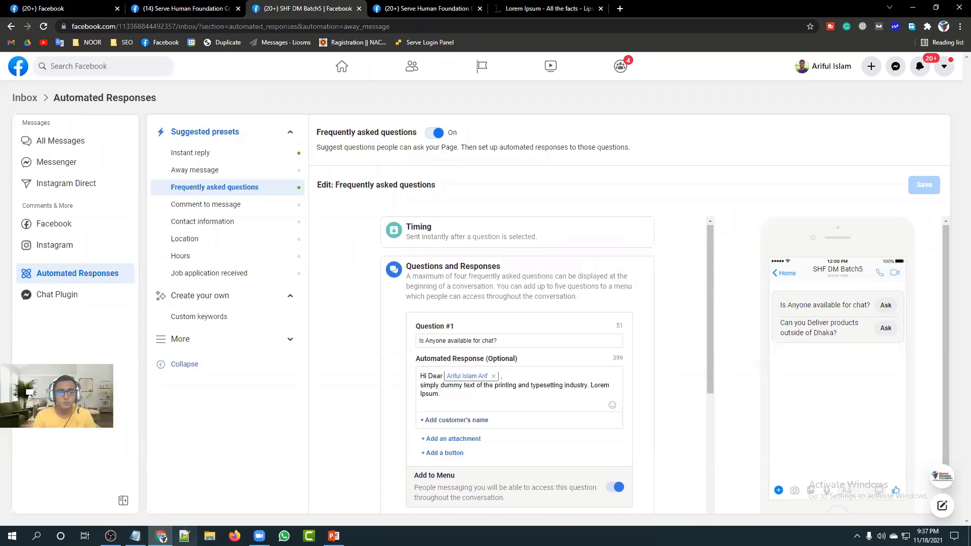
- Open the SHF DM Batch5 page from the list of managed pages and switch to interacting as the personal profile
{"action": "mouse_move", "coordinate": [334, 536]}
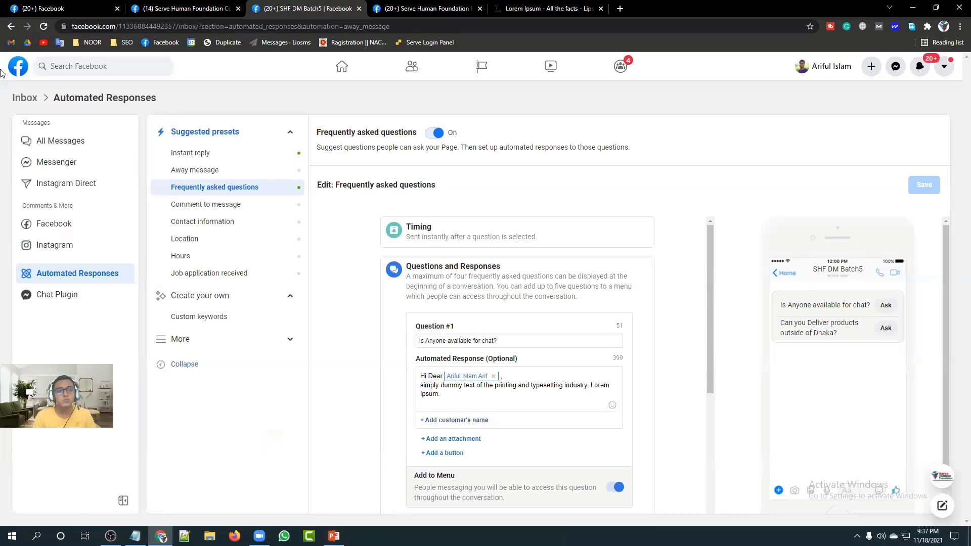
{"action": "left_click", "coordinate": [17, 70]}
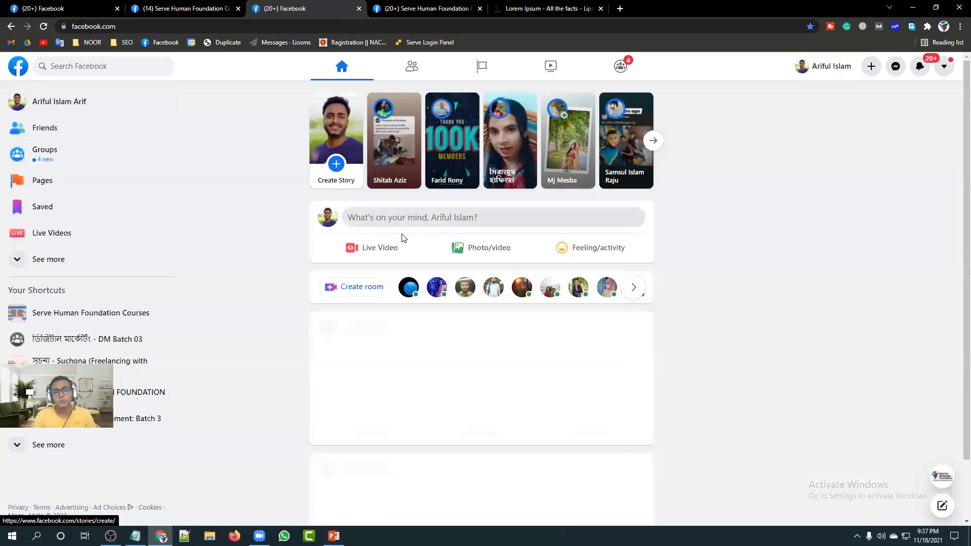
{"action": "left_click", "coordinate": [55, 191]}
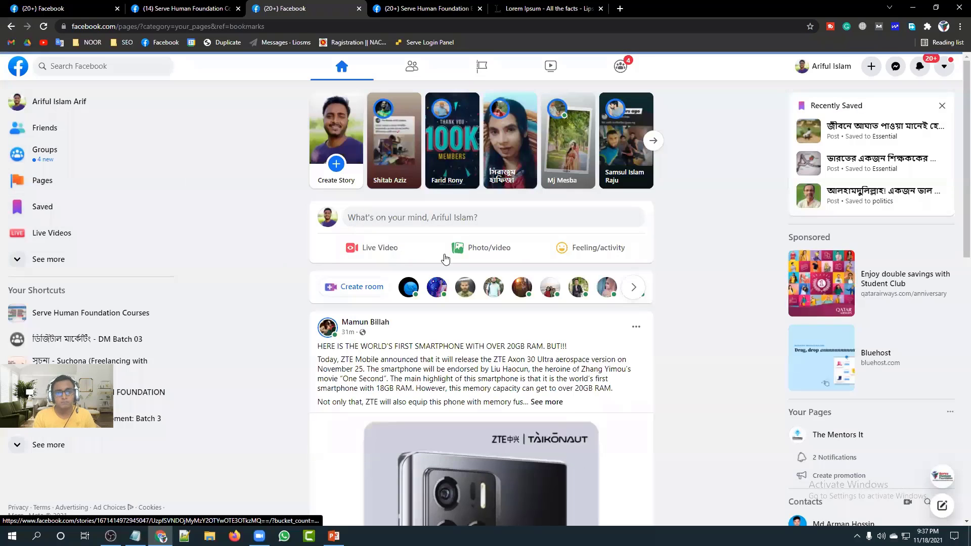
{"action": "left_click", "coordinate": [65, 190]}
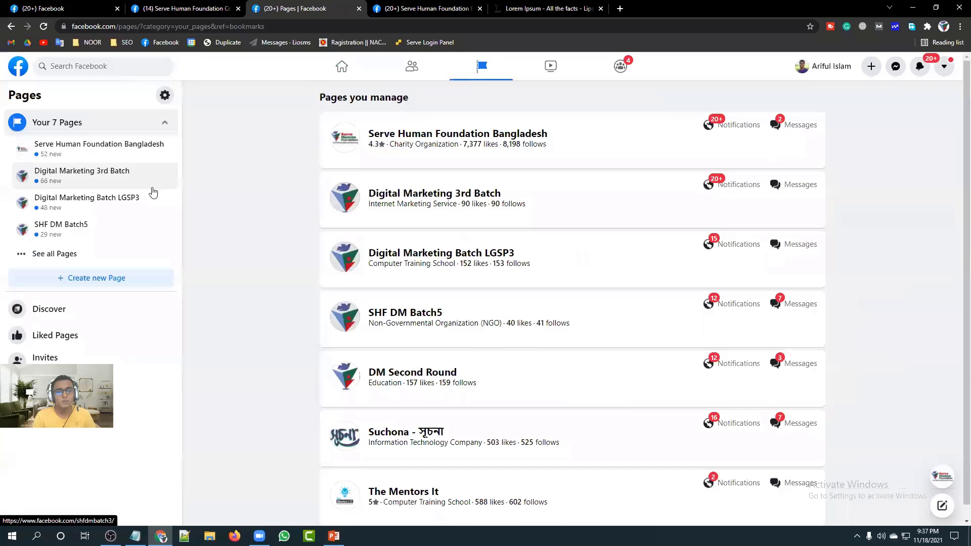
{"action": "left_click", "coordinate": [466, 321]}
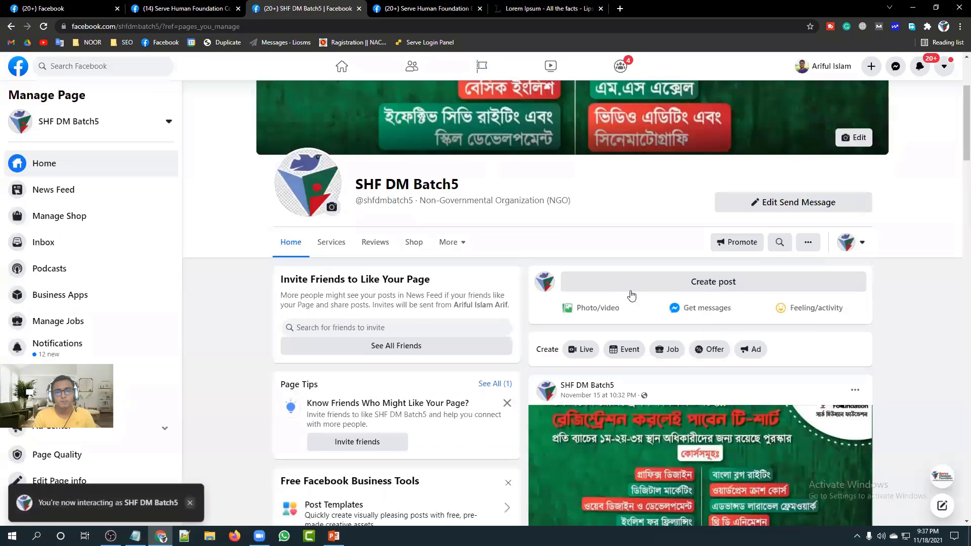
{"action": "left_click", "coordinate": [852, 250]}
{"action": "left_click", "coordinate": [797, 343]}
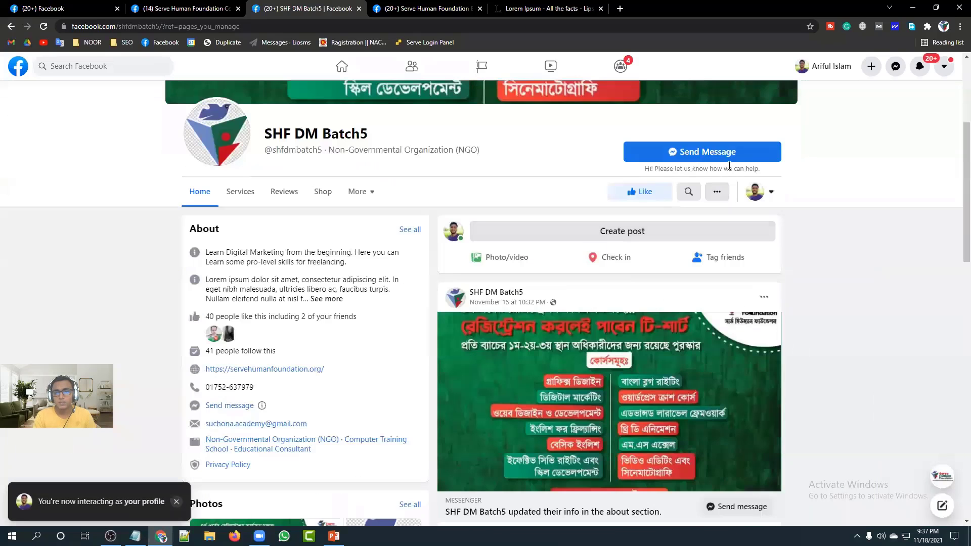
- Open a Messenger chat with the SHF DM Batch5 page, check it for the suggested questions, and close the chat
{"action": "left_click", "coordinate": [726, 157]}
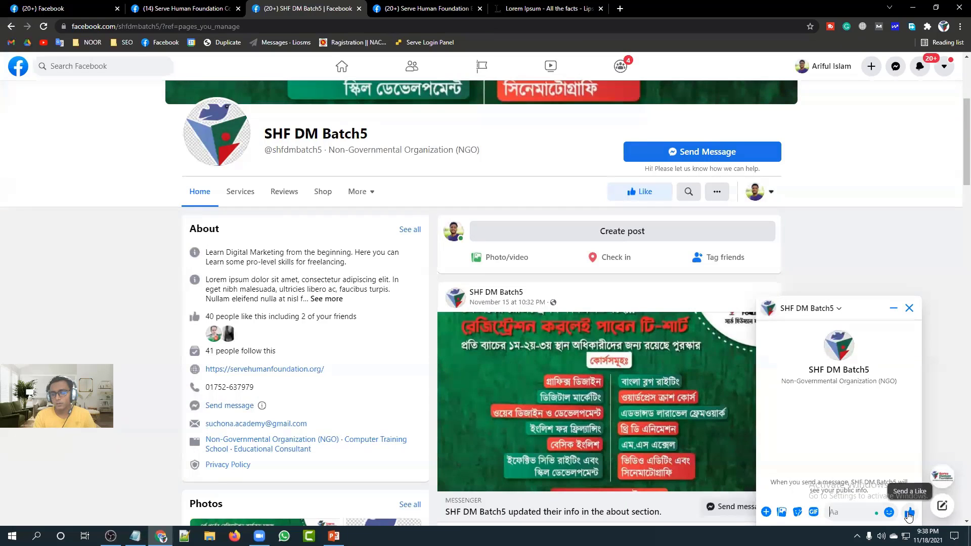
{"action": "left_click", "coordinate": [765, 512]}
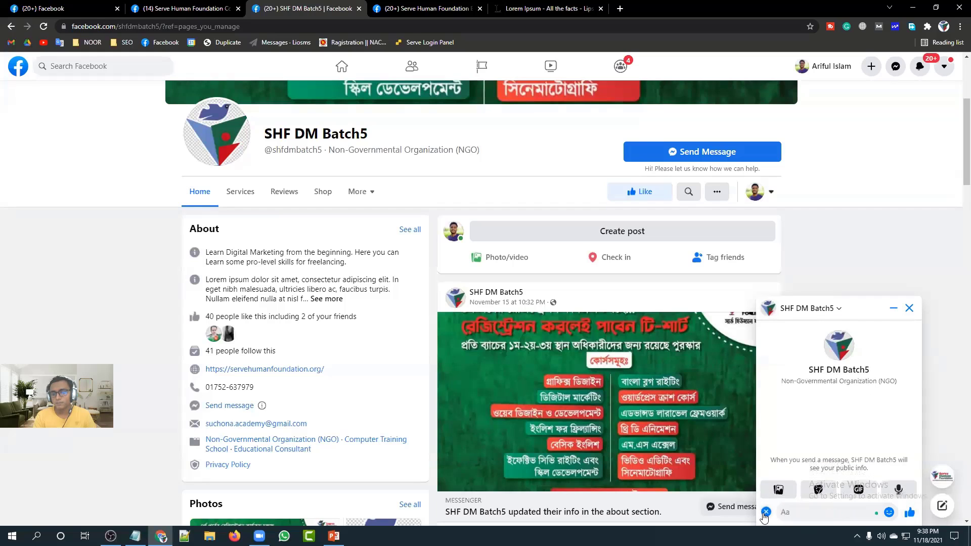
{"action": "left_click", "coordinate": [909, 308]}
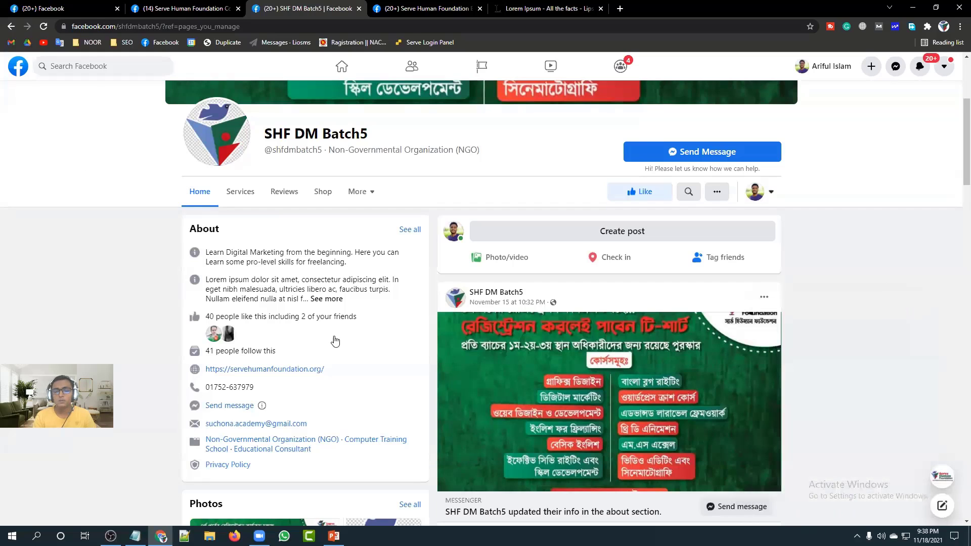
- Return to the Facebook home feed and switch to the Auto Response slide in PowerPoint
{"action": "left_click", "coordinate": [20, 70]}
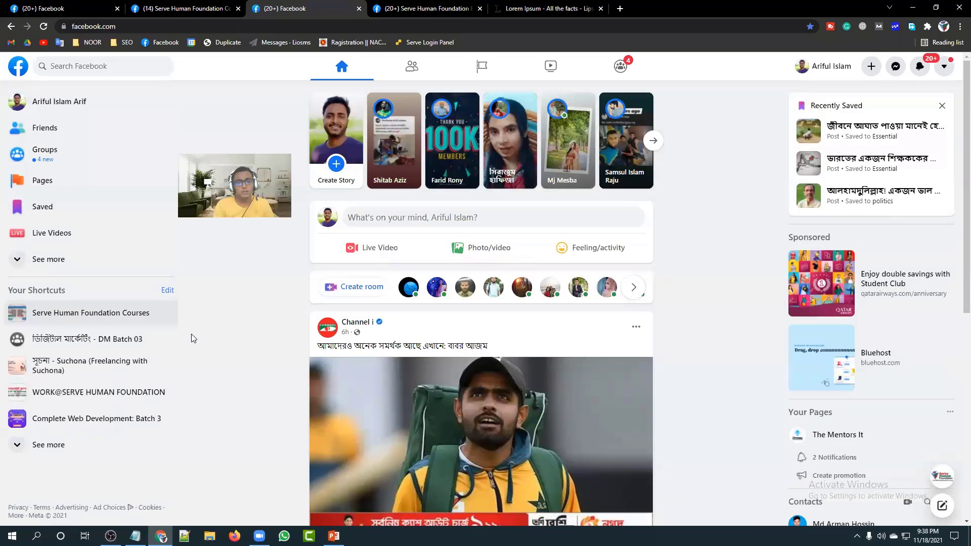
{"action": "key", "text": "alt+Tab"}
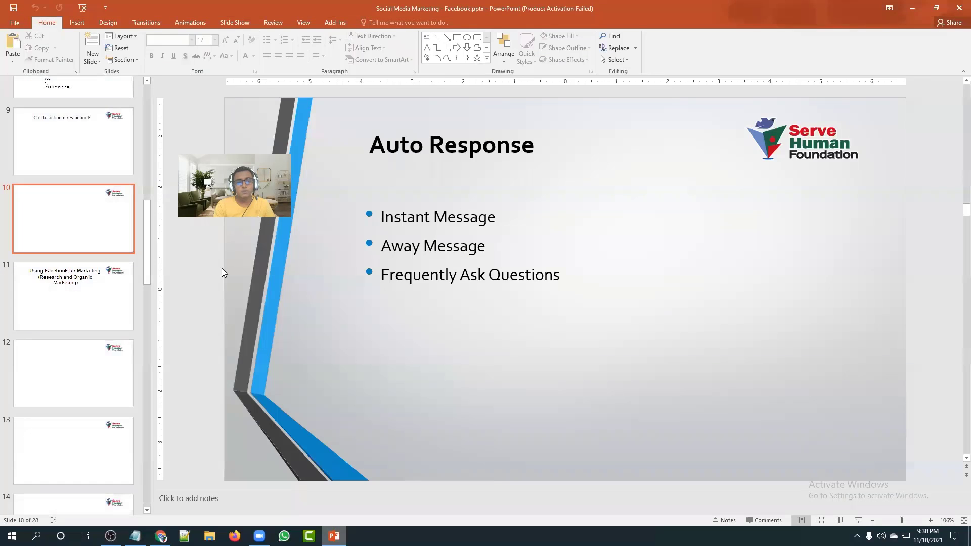